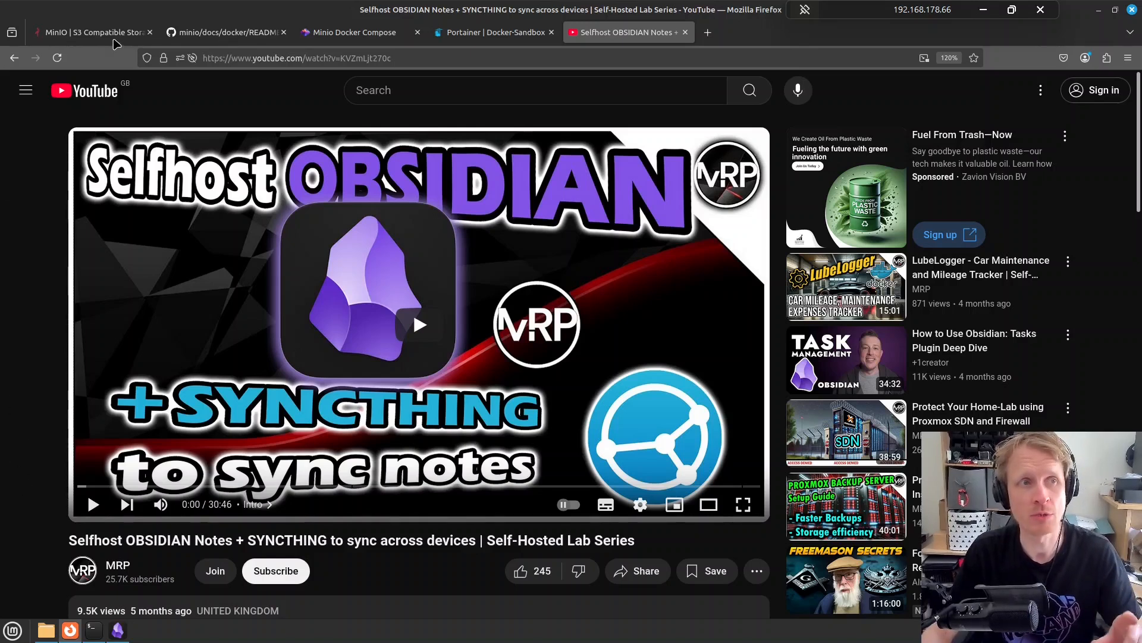
Switch Firefox to the MinIO tab showing the min.io homepage
click(115, 41)
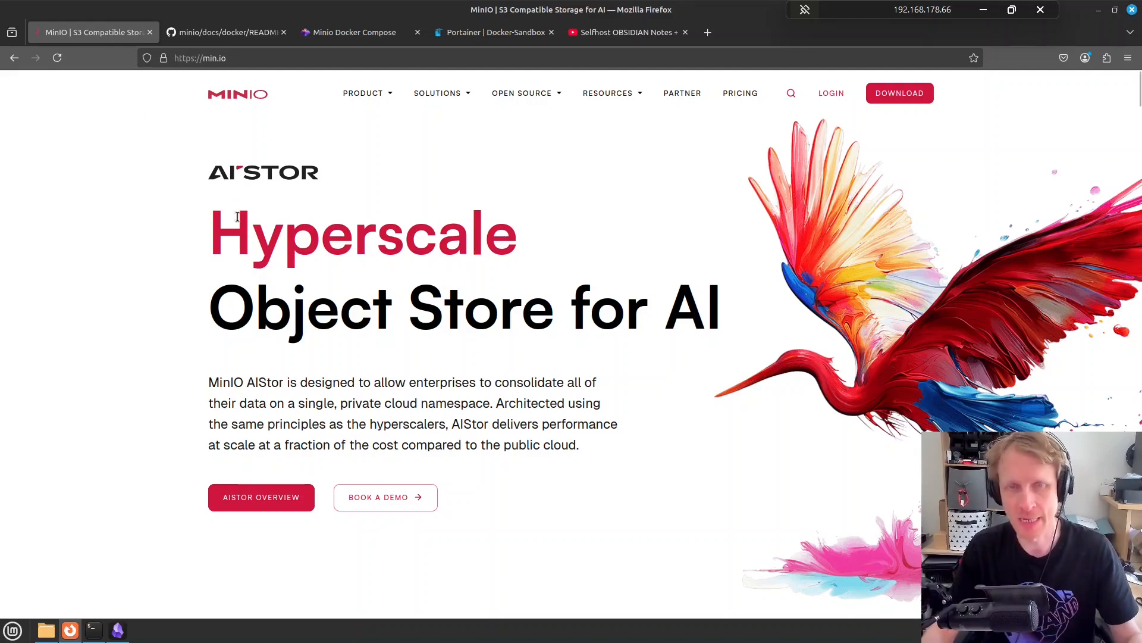
Look over the MinIO GitHub README and compose note, then close the Obsidian video tab
click(227, 34)
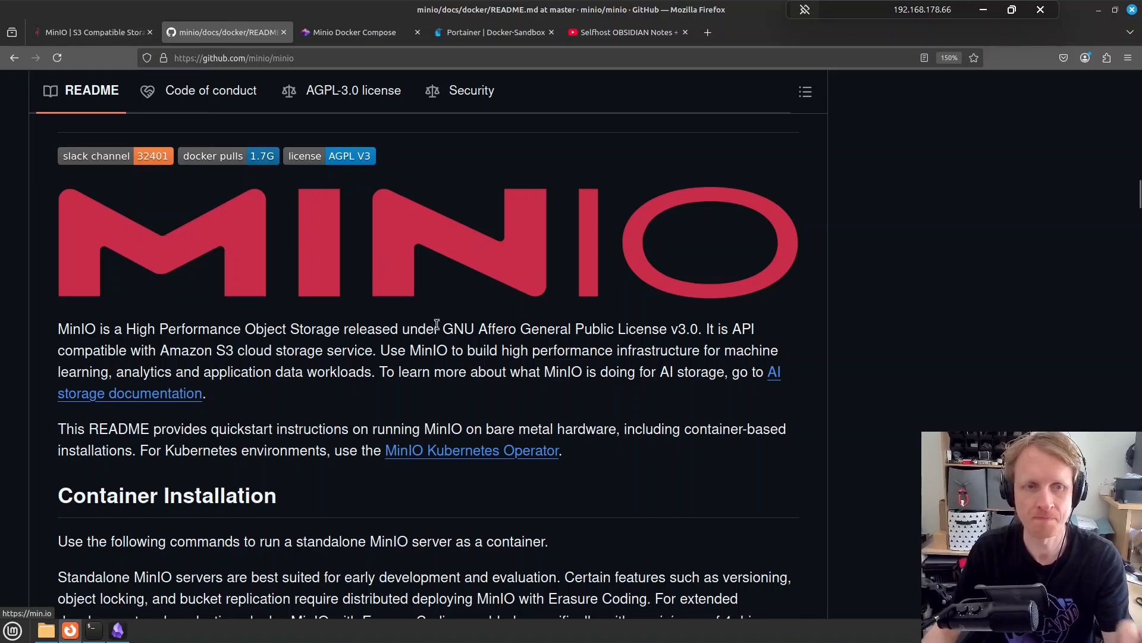
click(373, 39)
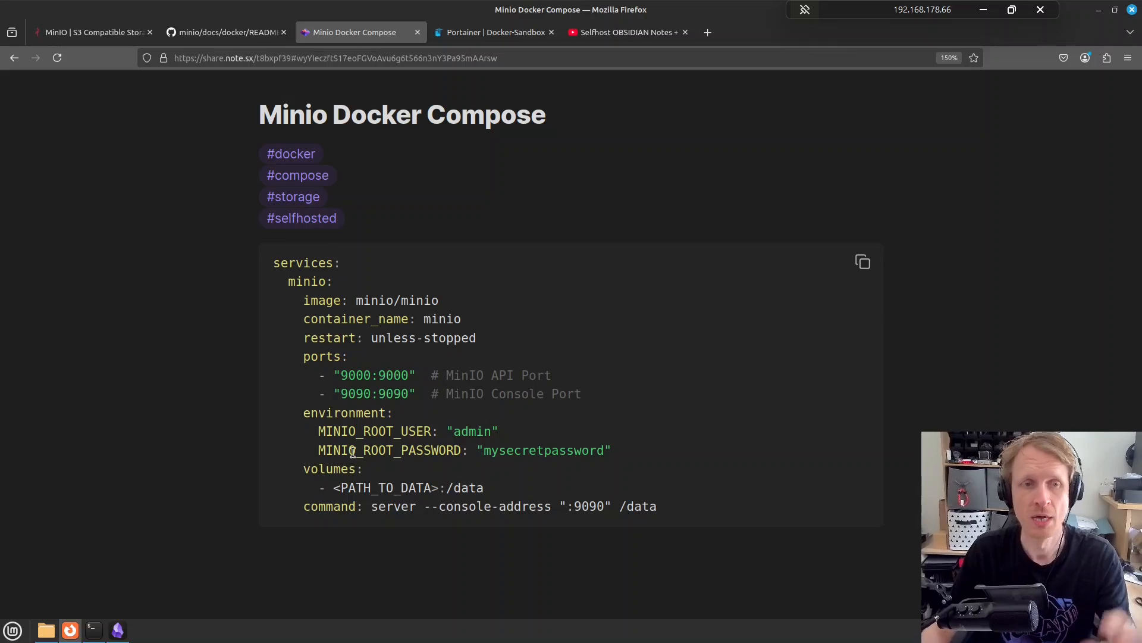
click(506, 39)
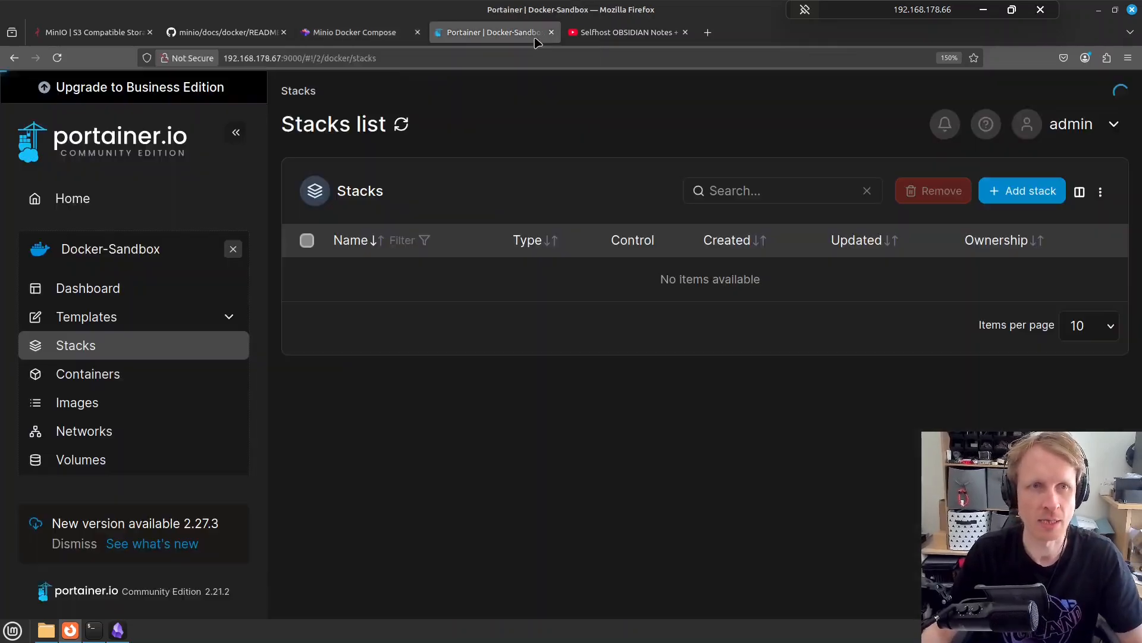
click(679, 35)
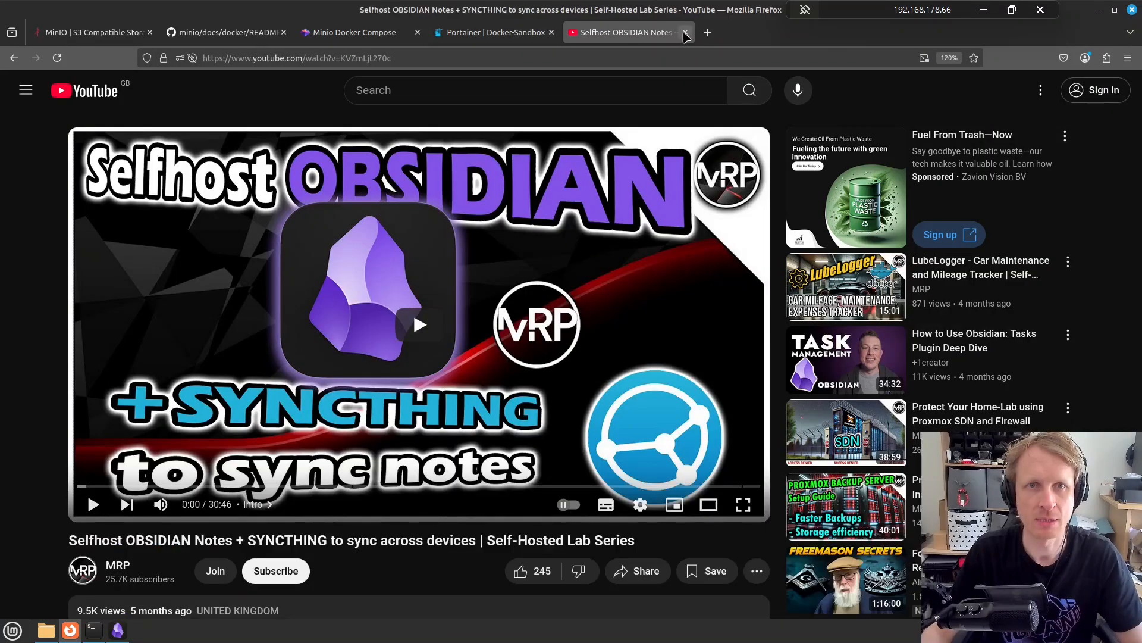
click(684, 32)
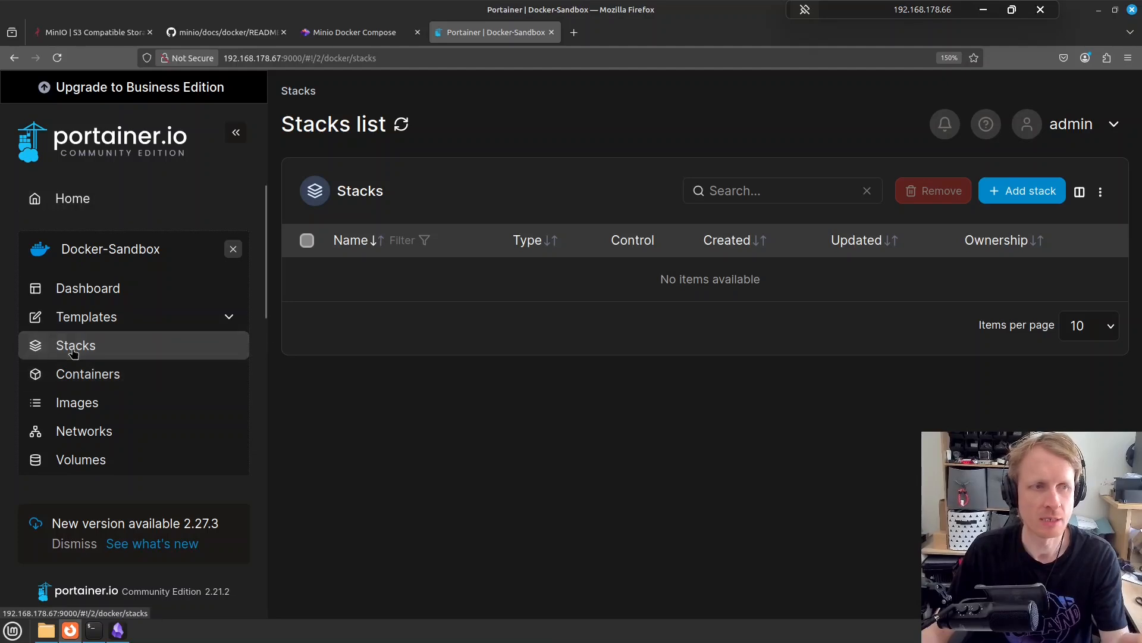
Start a new Portainer stack and paste the copied MinIO compose file into the Web editor
click(1010, 197)
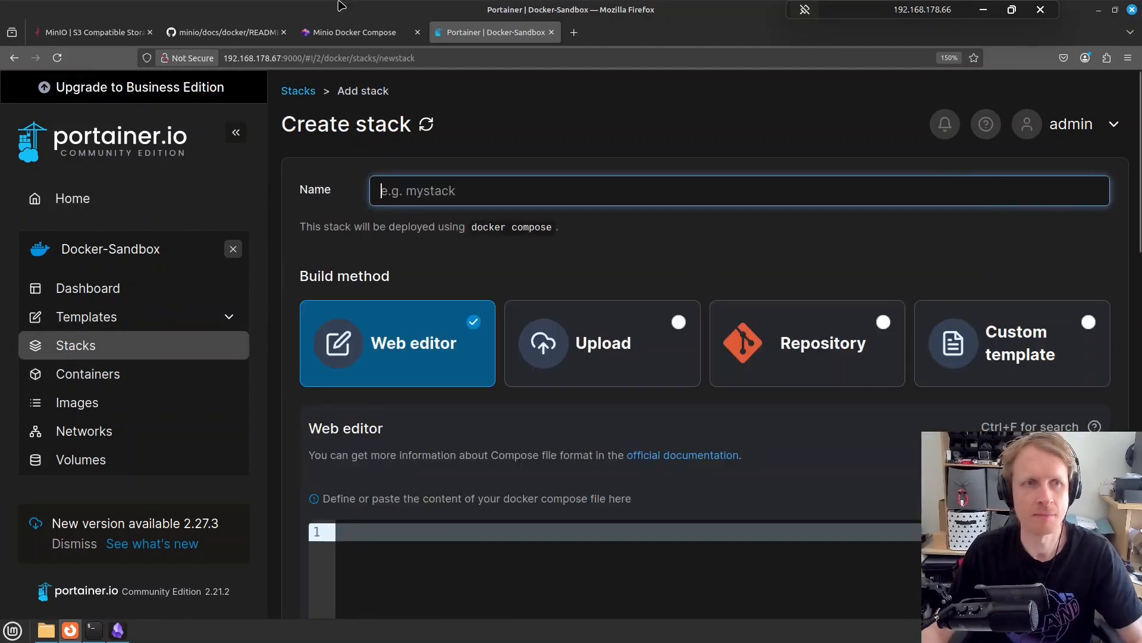
click(345, 33)
mouse_move(860, 266)
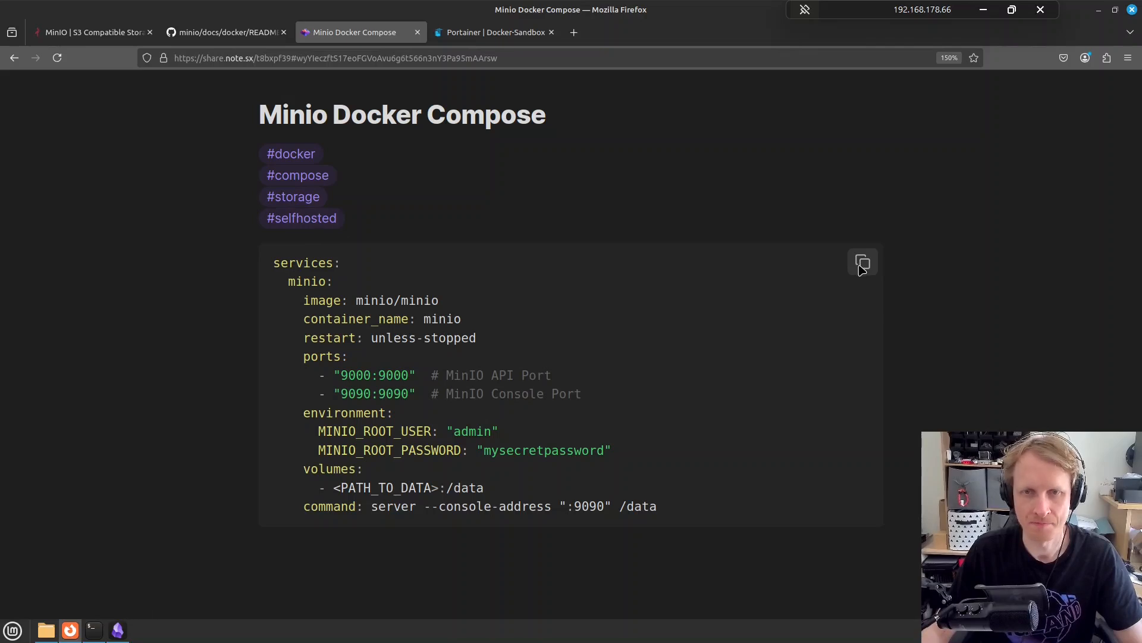
click(509, 35)
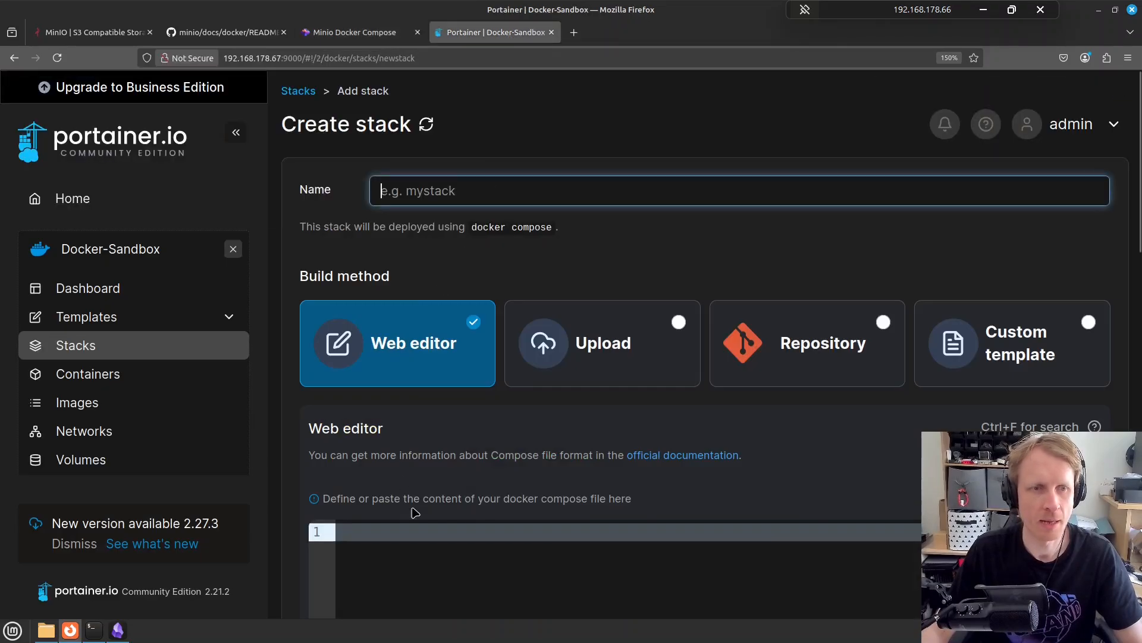
scroll(505, 436, down, 3)
click(467, 402)
key(ctrl+v)
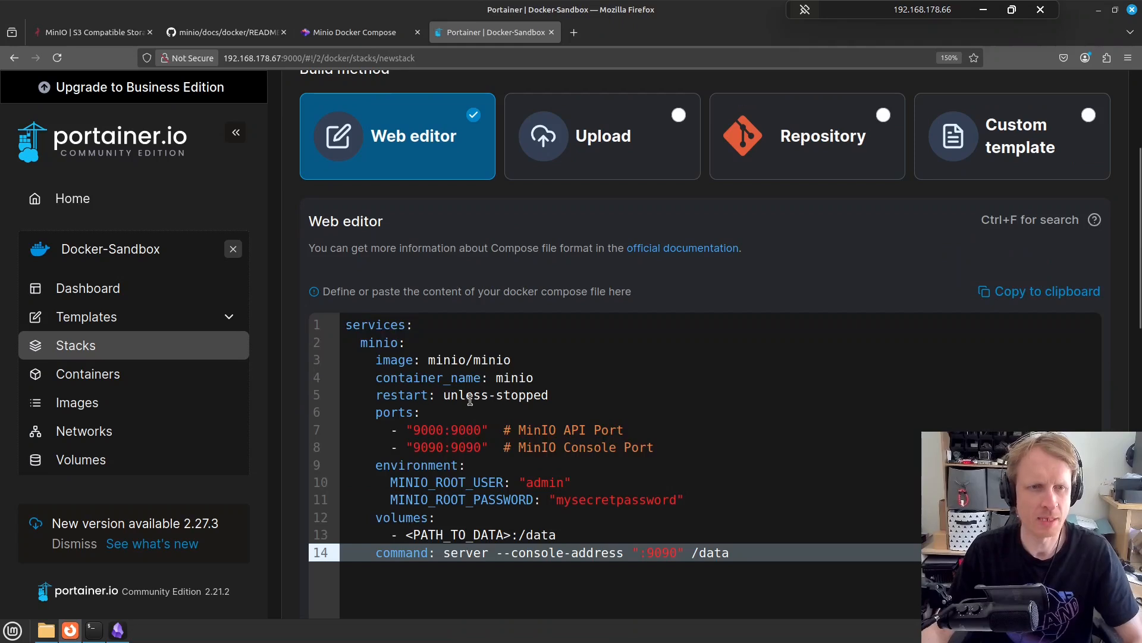
scroll(467, 404, up, 5)
Name the new stack minio
click(471, 196)
text(minio)
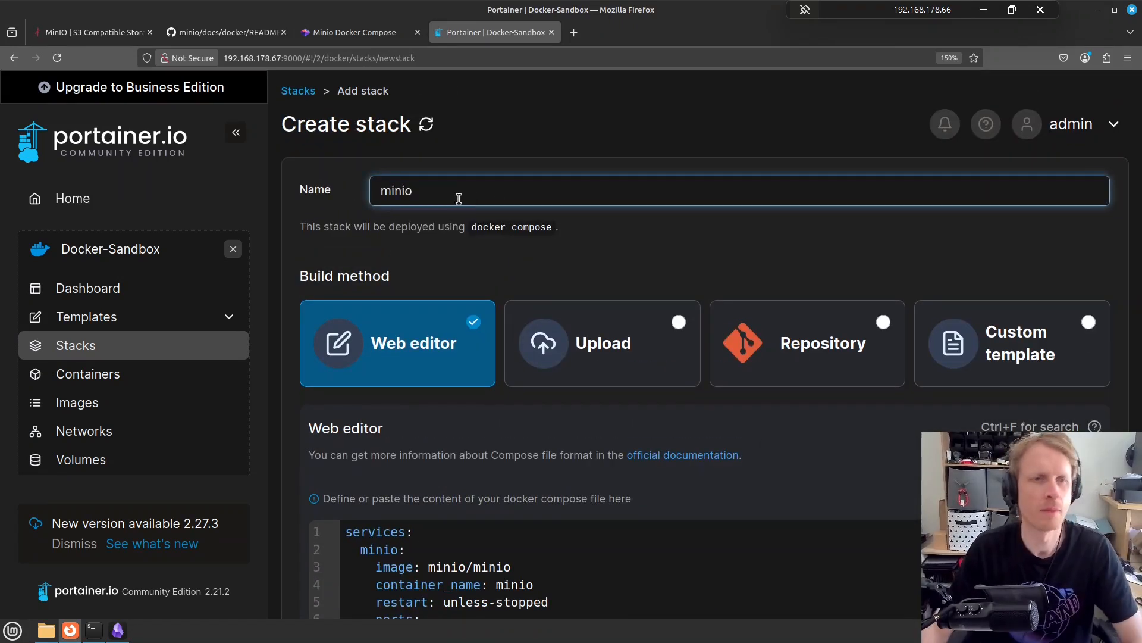
scroll(566, 284, down, 3)
scroll(569, 282, down, 3)
scroll(574, 263, up, 1)
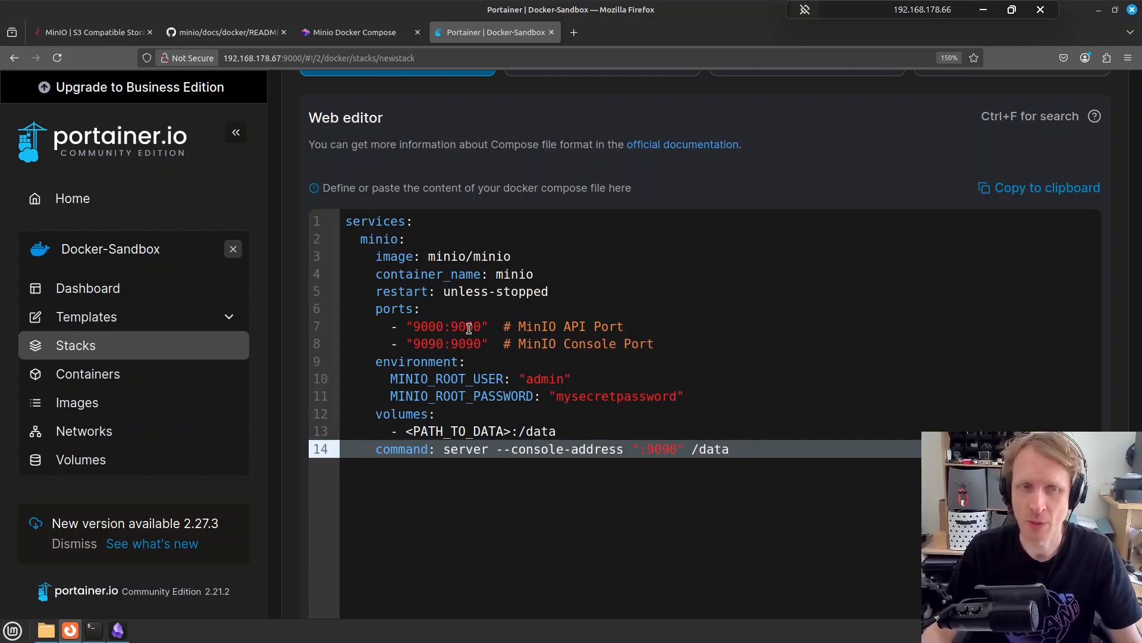
Change the API port mapping on line 7 to 9123:9000
click(432, 327)
key(Delete)
key(Delete)
key(Delete)
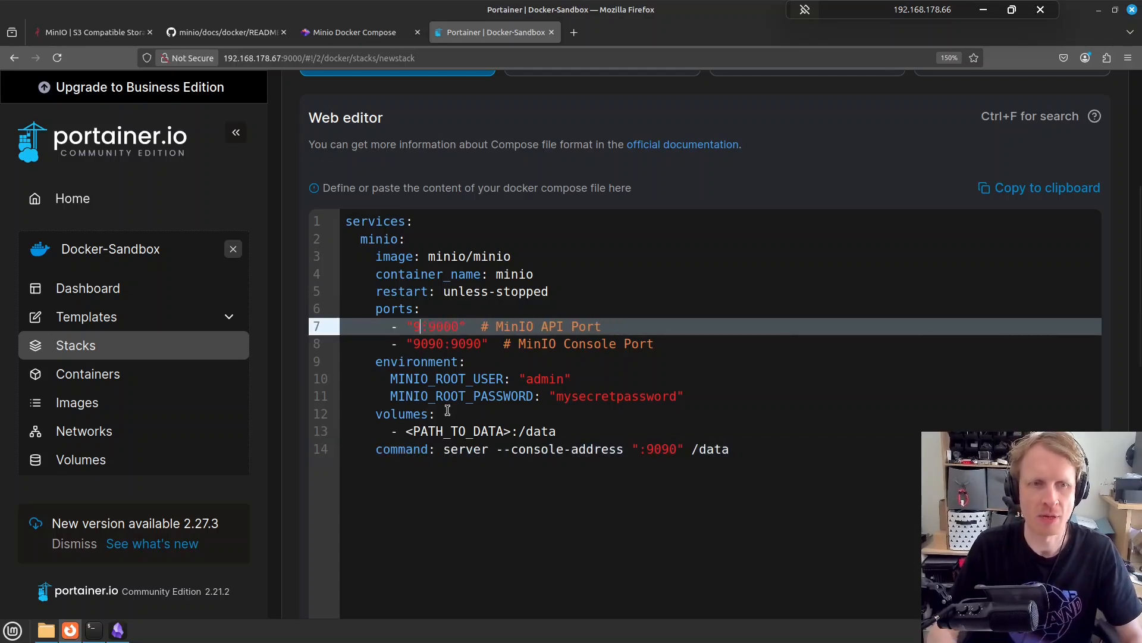
text(123)
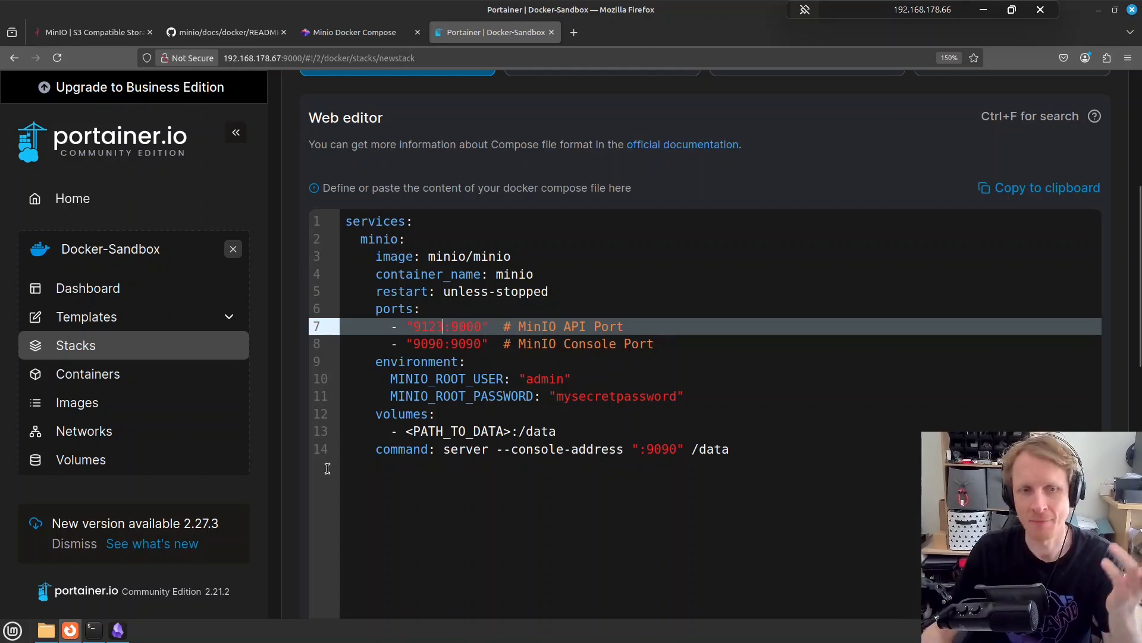
click(93, 630)
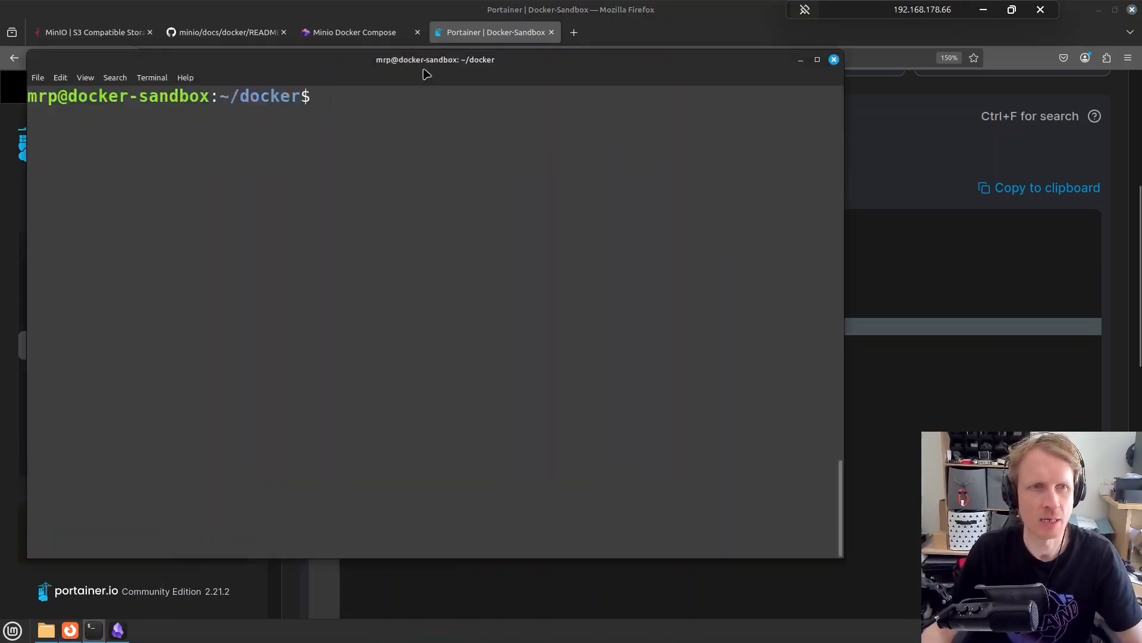
In the terminal, create an empty minio folder inside ~/docker and move into it
drag(357, 63, 394, 109)
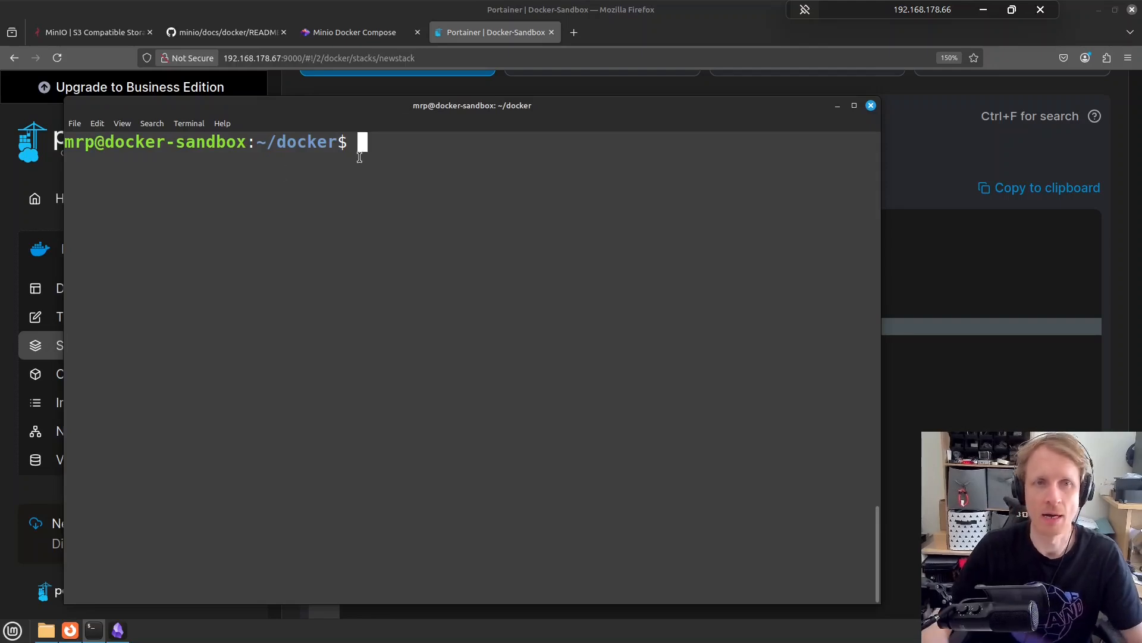
text(pwd)
key(Return)
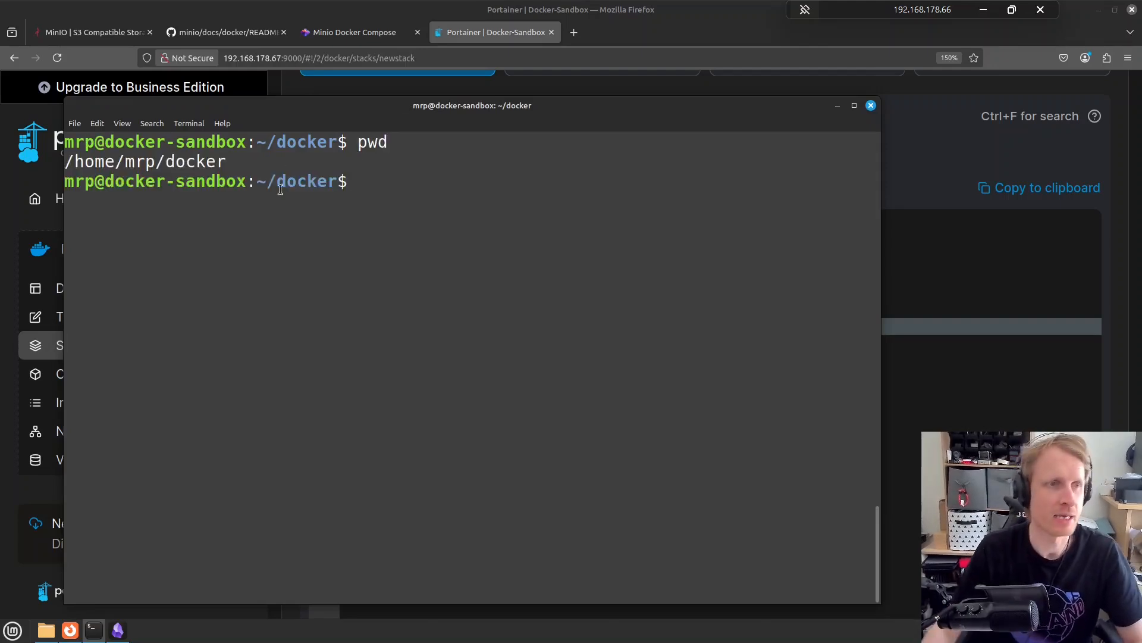
text(mkd)
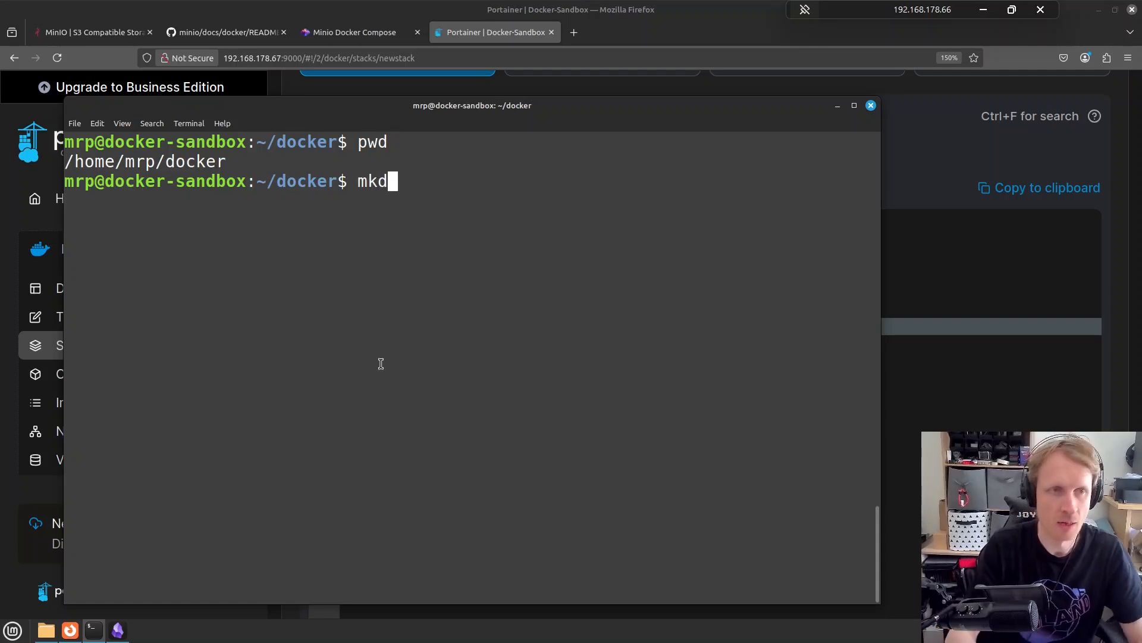
text(ir minio)
key(Return)
text(cd min)
key(Tab)
key(Return)
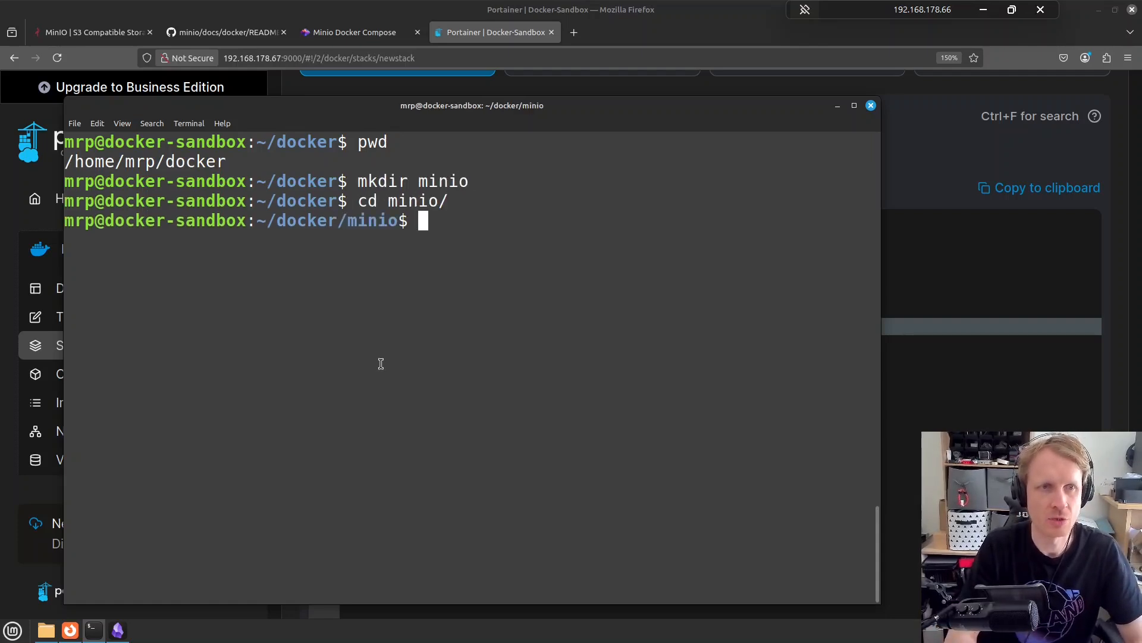
text(ls)
key(Return)
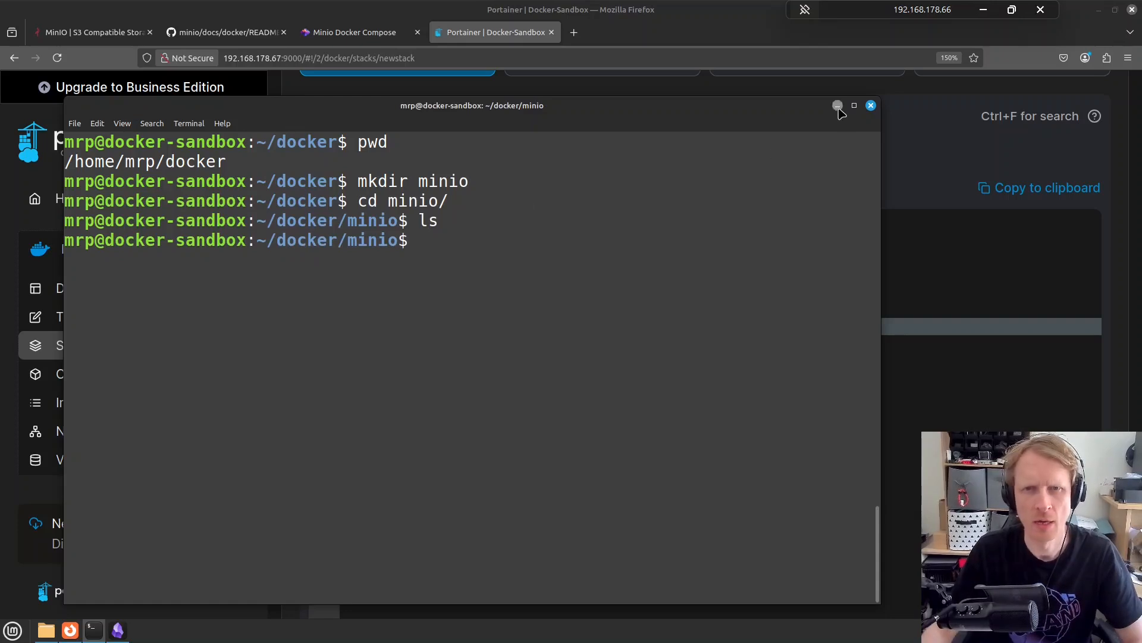
Print the minio folder's full path, /home/mrp/docker/minio, and copy it
click(837, 106)
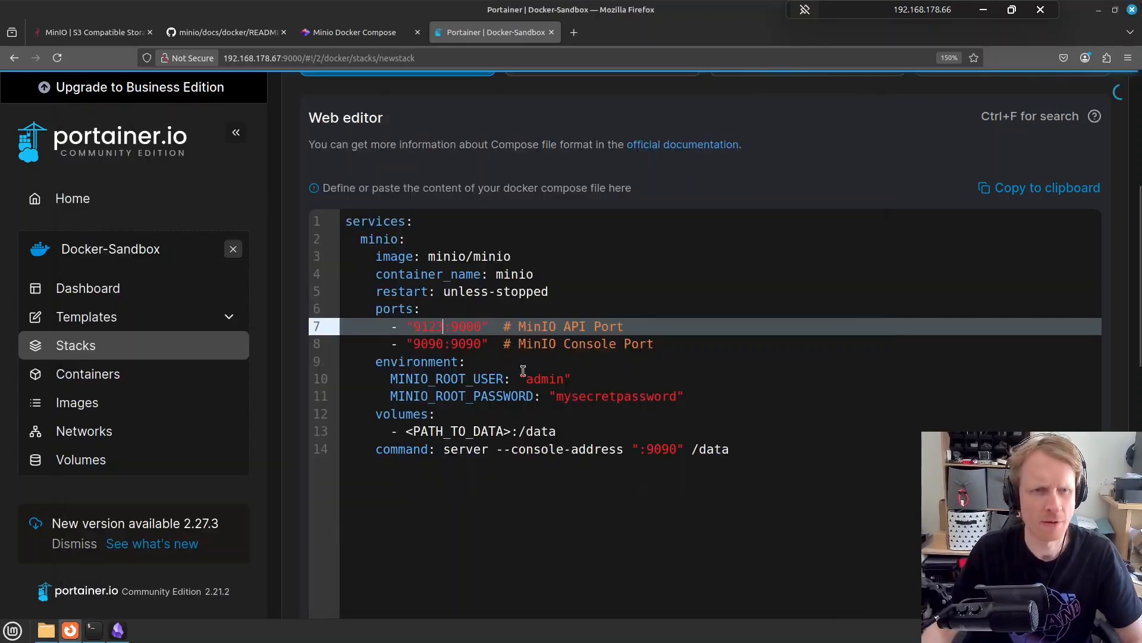
click(94, 630)
text(pwd)
key(Return)
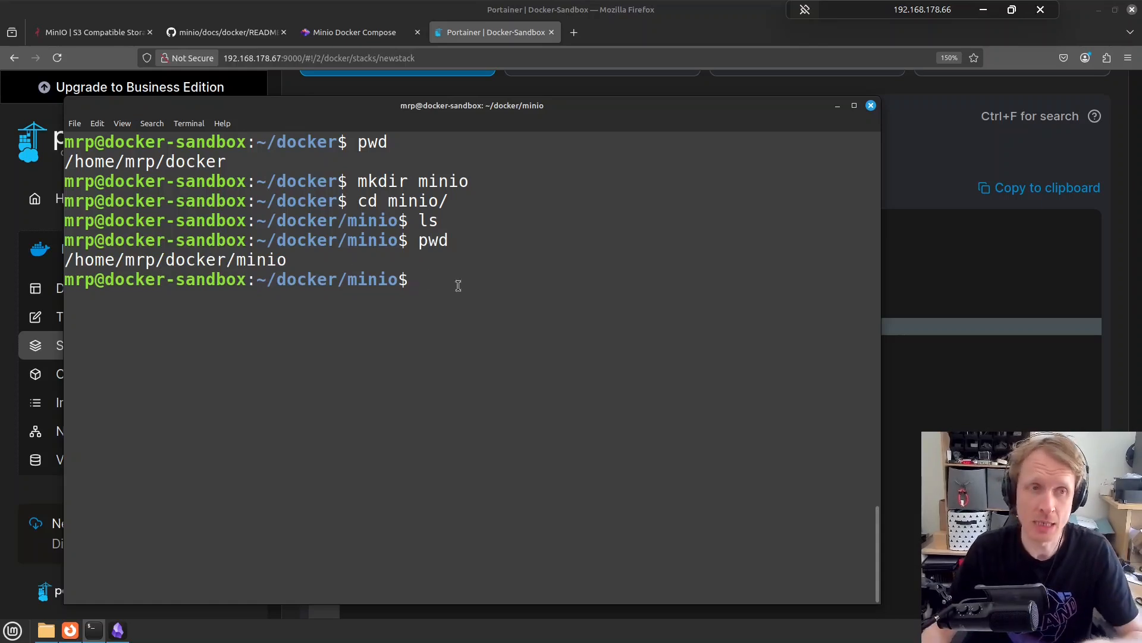
double_click(218, 262)
right_click(217, 262)
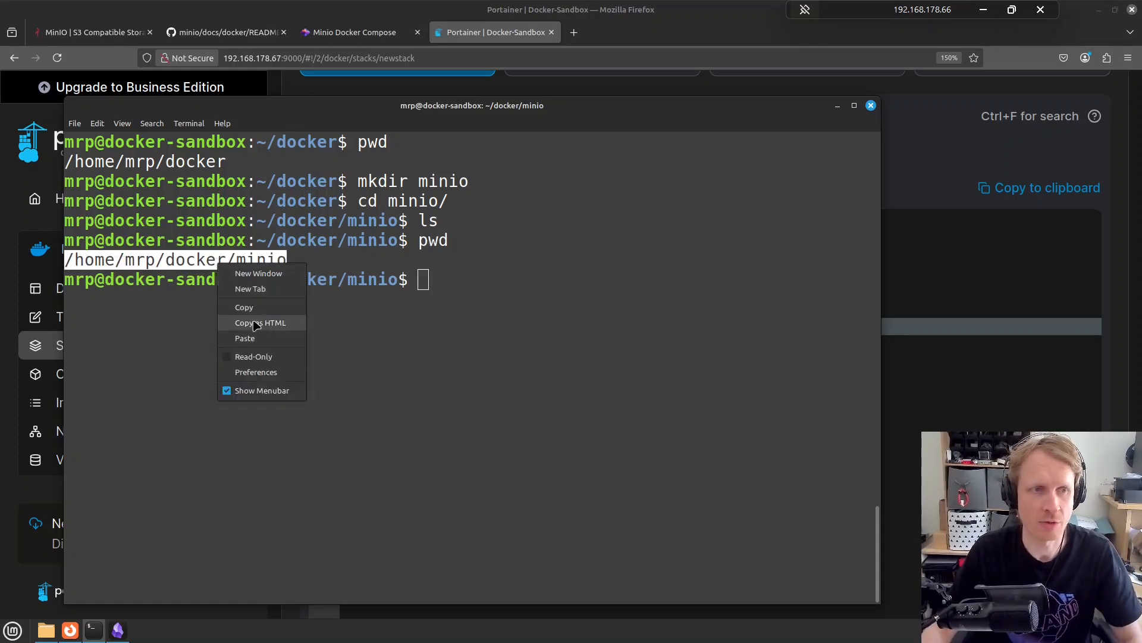
click(256, 305)
click(975, 408)
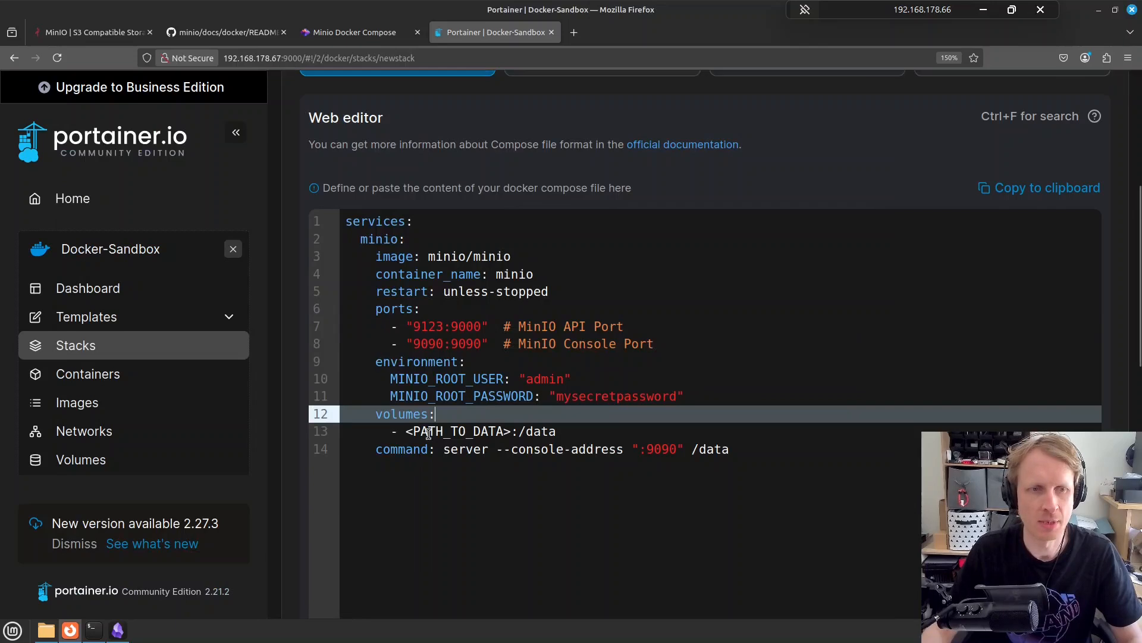
Replace the <PATH_TO_DATA> placeholder so the volume maps /home/mrp/docker/minio:/data
double_click(407, 432)
key(ctrl+v)
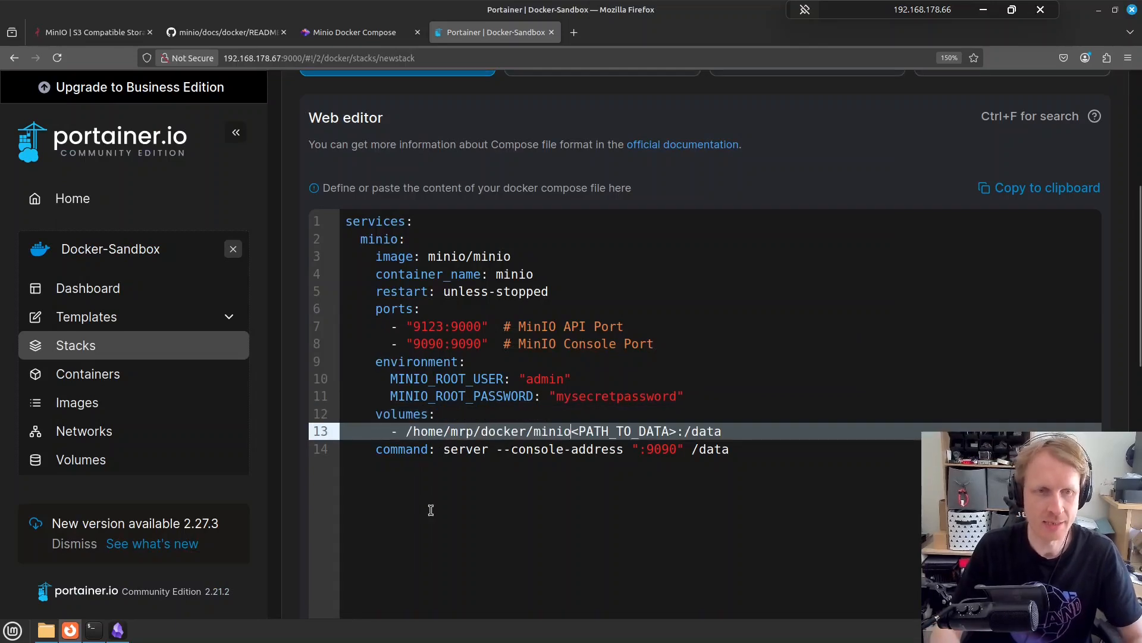
key(Delete)
key(Delete)
key(Delete)
key(Delete)
key(Delete)
key(Delete)
key(Delete)
key(Delete)
key(Delete)
key(Delete)
key(Delete)
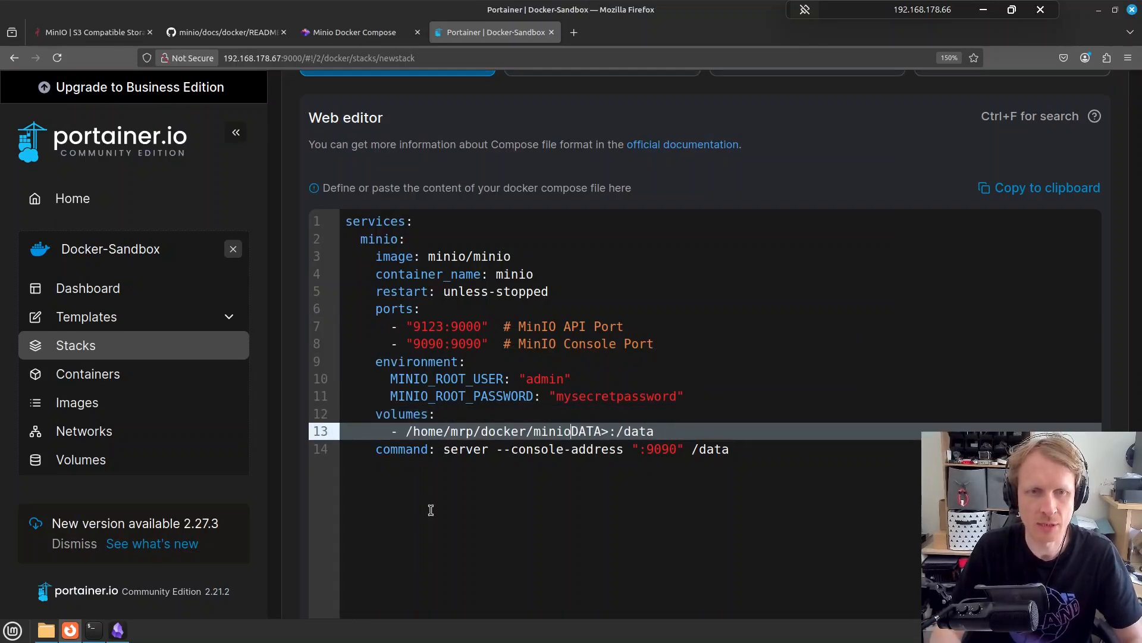
key(Delete)
key(Delete)
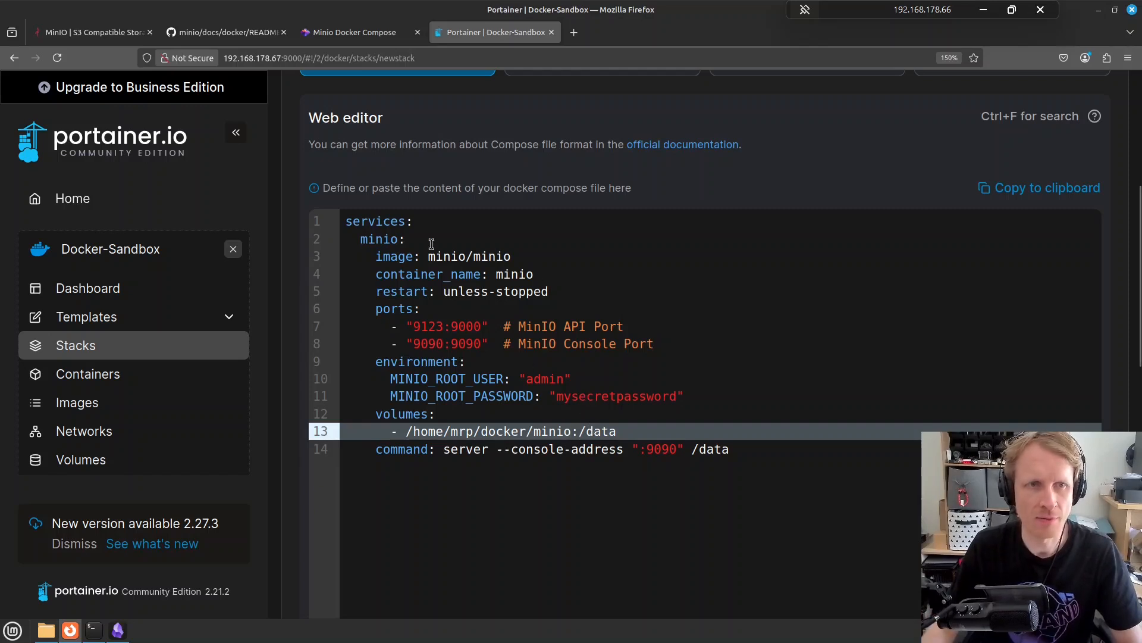
scroll(431, 244, up, 5)
scroll(483, 259, down, 15)
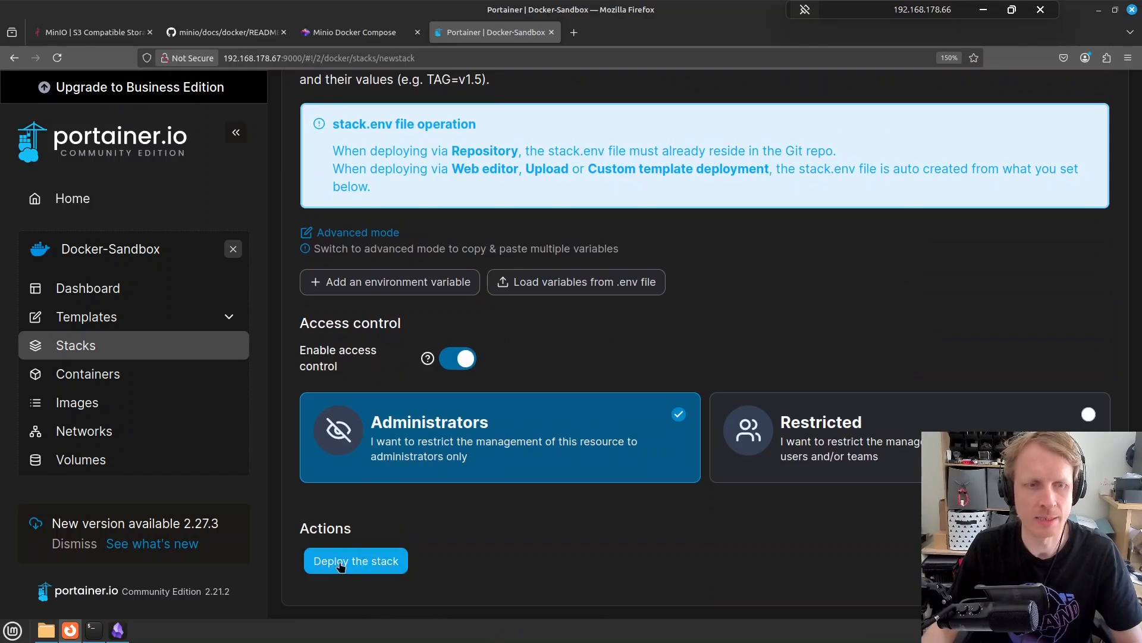
Deploy the minio stack and confirm the minio/minio:latest image was pulled
click(359, 562)
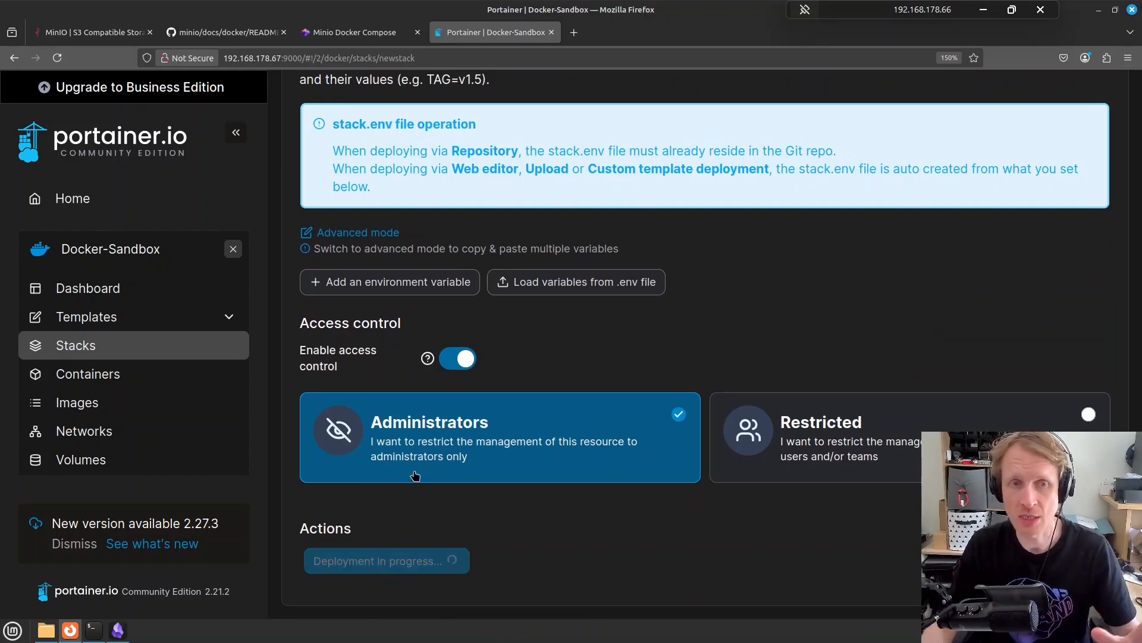
scroll(437, 450, down, 3)
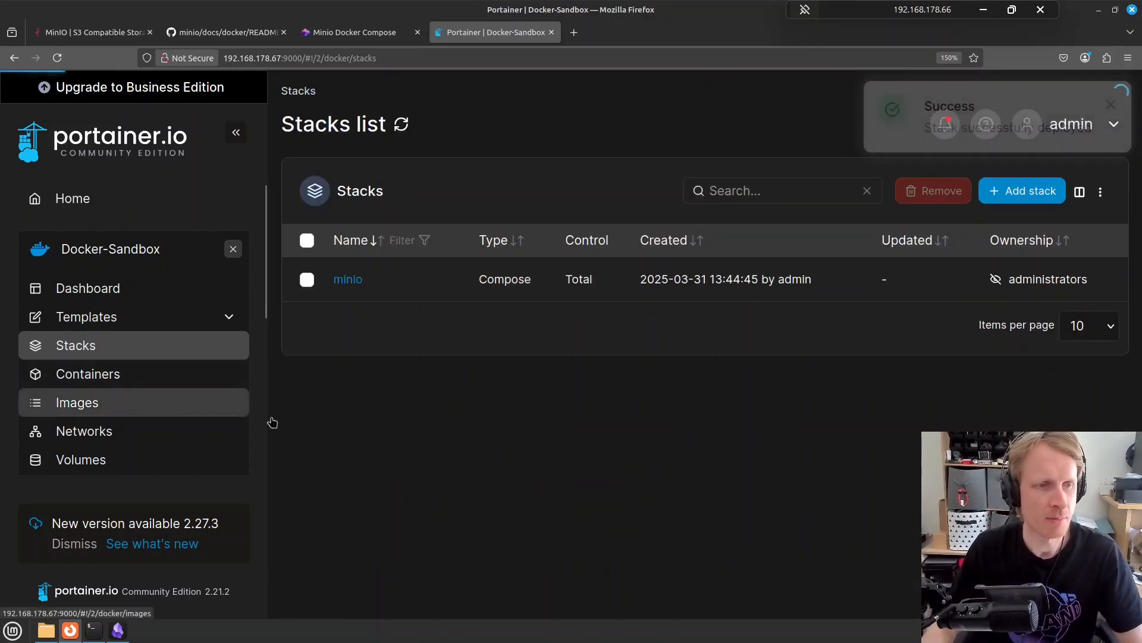
click(101, 403)
scroll(497, 461, down, 1)
scroll(497, 461, down, 1)
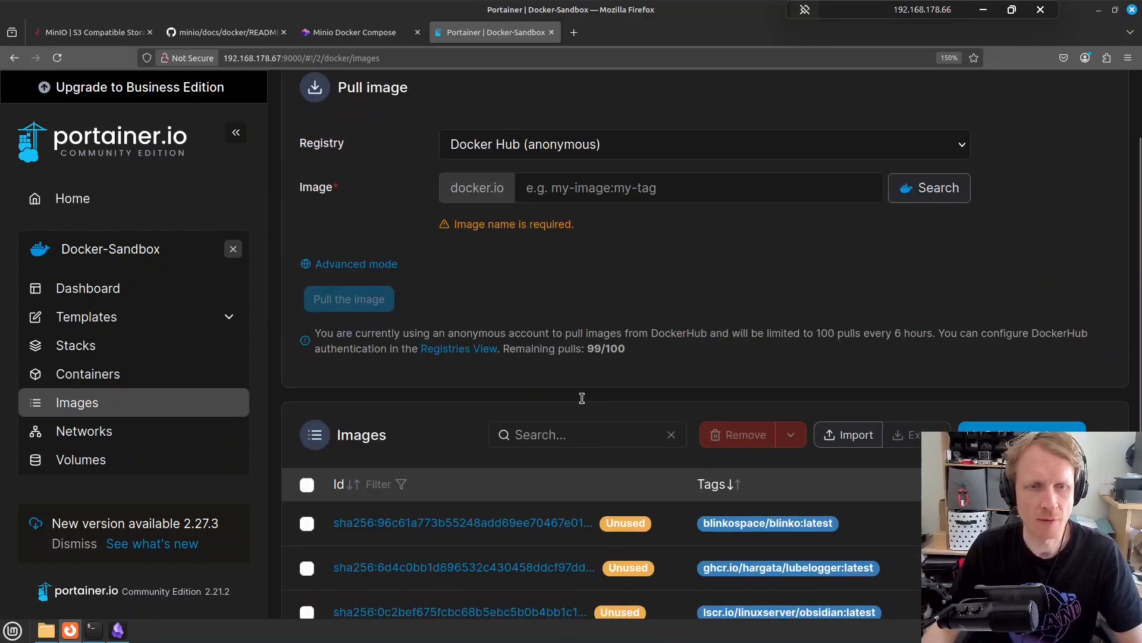
click(569, 429)
text(min)
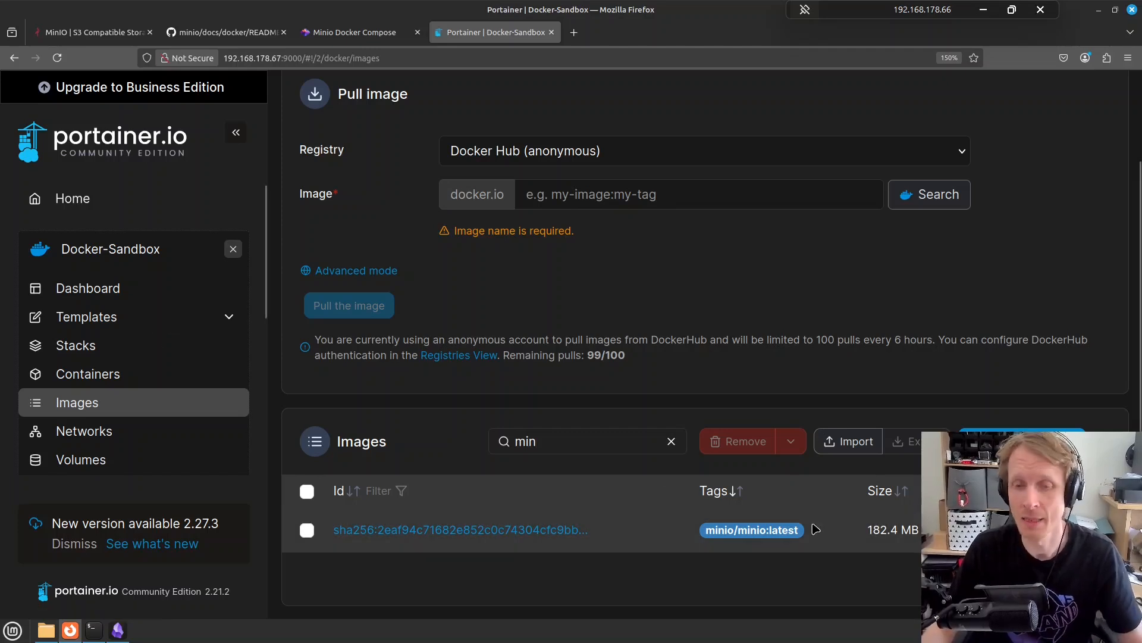
click(77, 346)
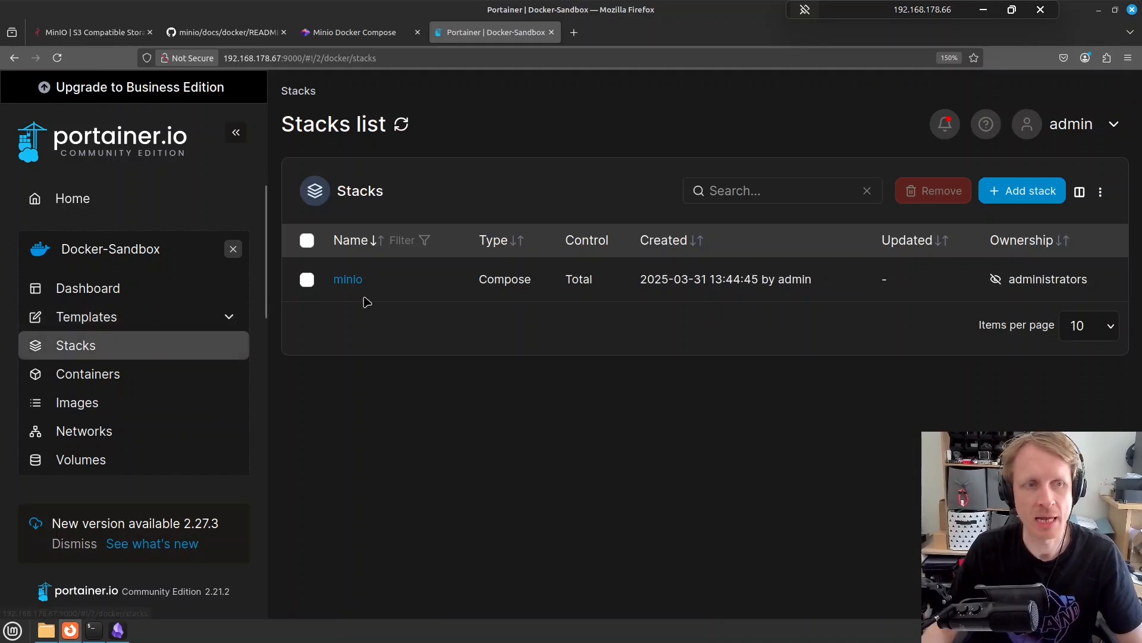
Check the minio container's logs, then open the MinIO Console via the 9090:9090 port
click(348, 280)
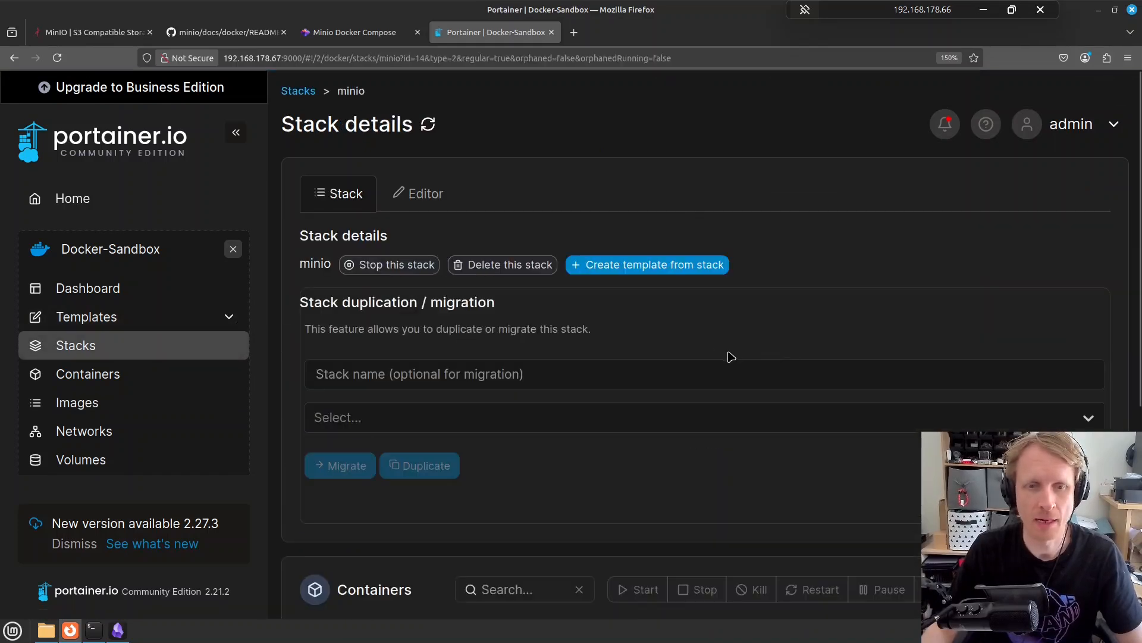
scroll(731, 357, down, 5)
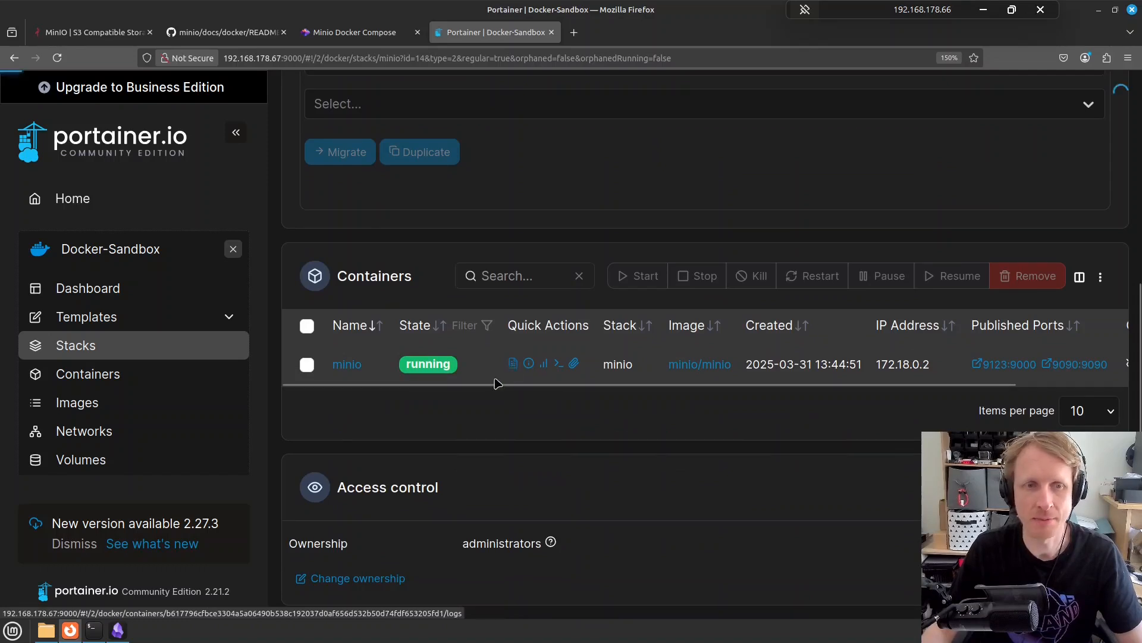
click(513, 364)
scroll(601, 332, down, 4)
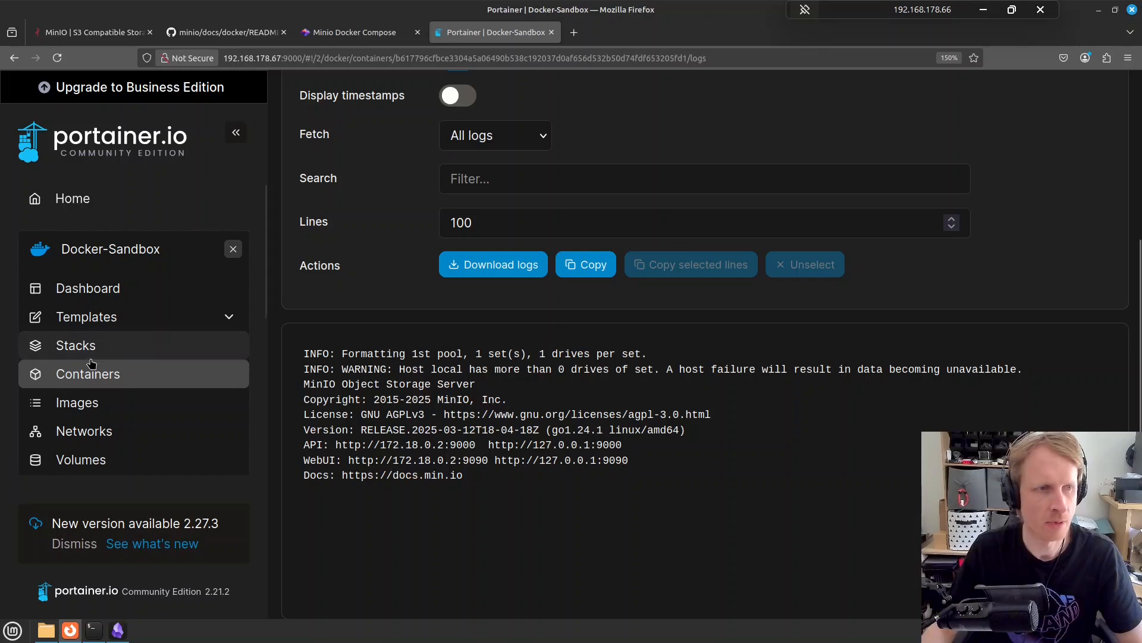
click(14, 60)
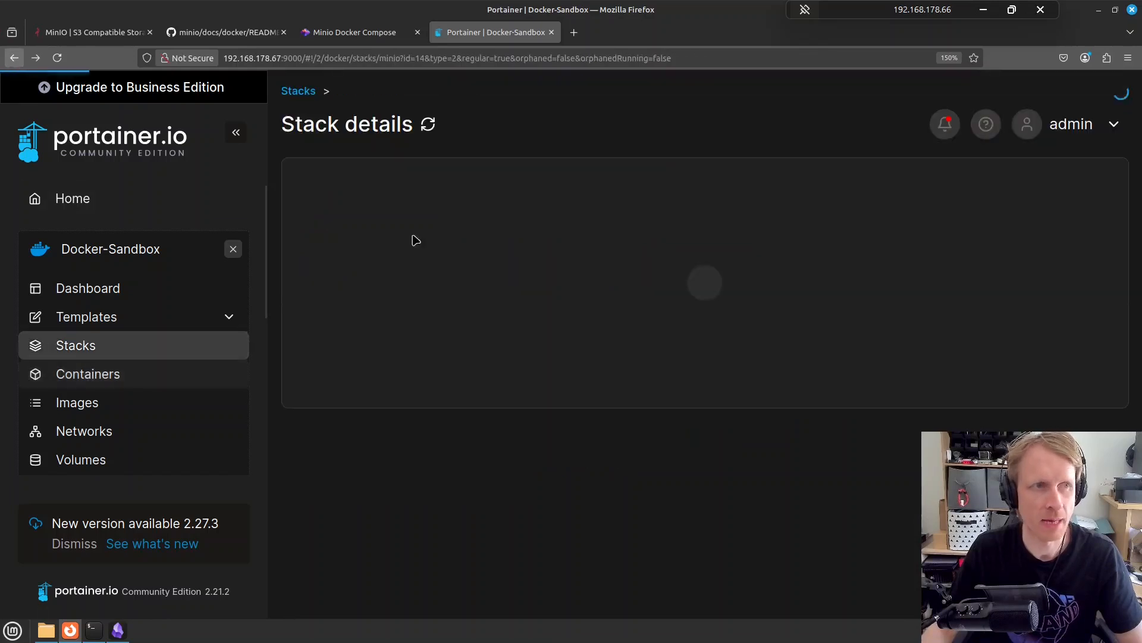
scroll(806, 464, down, 5)
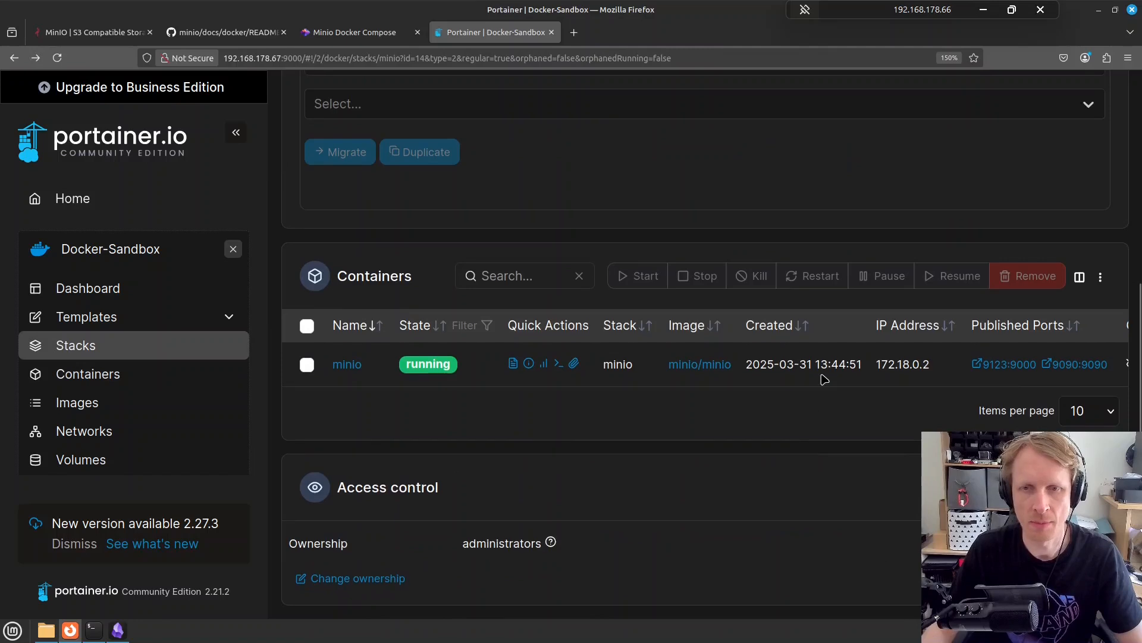
scroll(824, 378, right, 3)
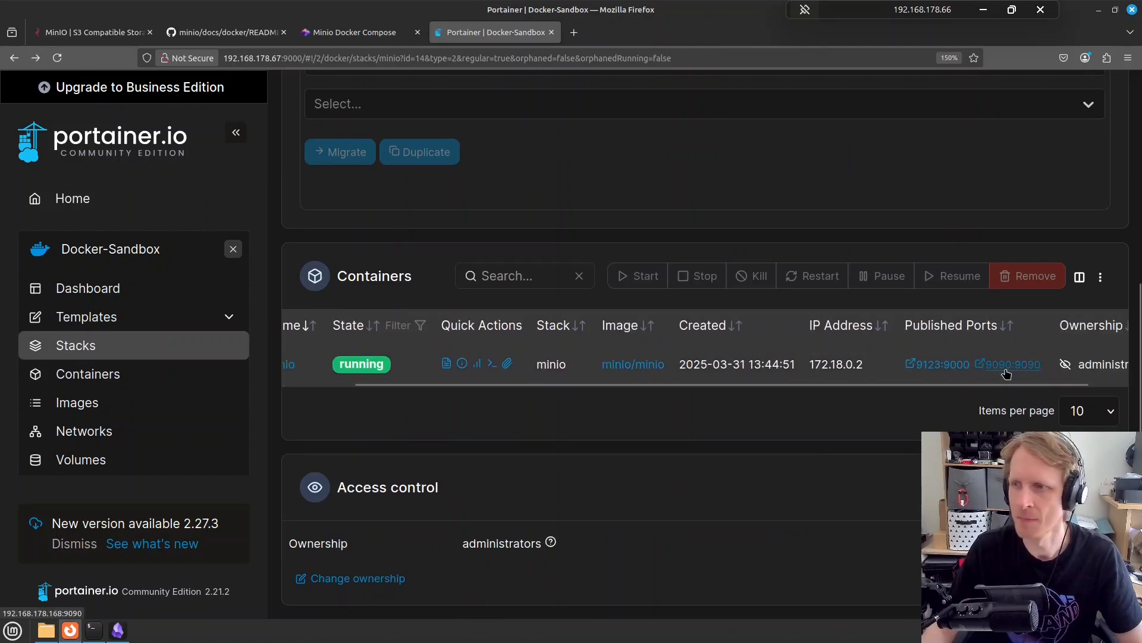
click(1007, 365)
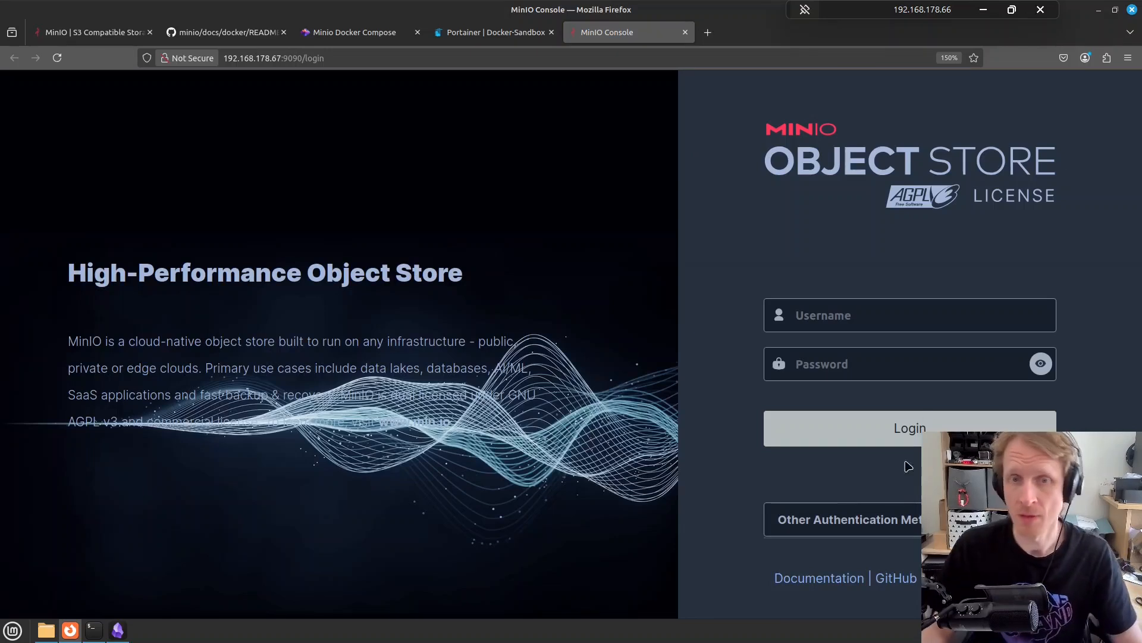
Log into MinIO Console as admin with the account password and save the login in Firefox
click(850, 309)
key(Tab)
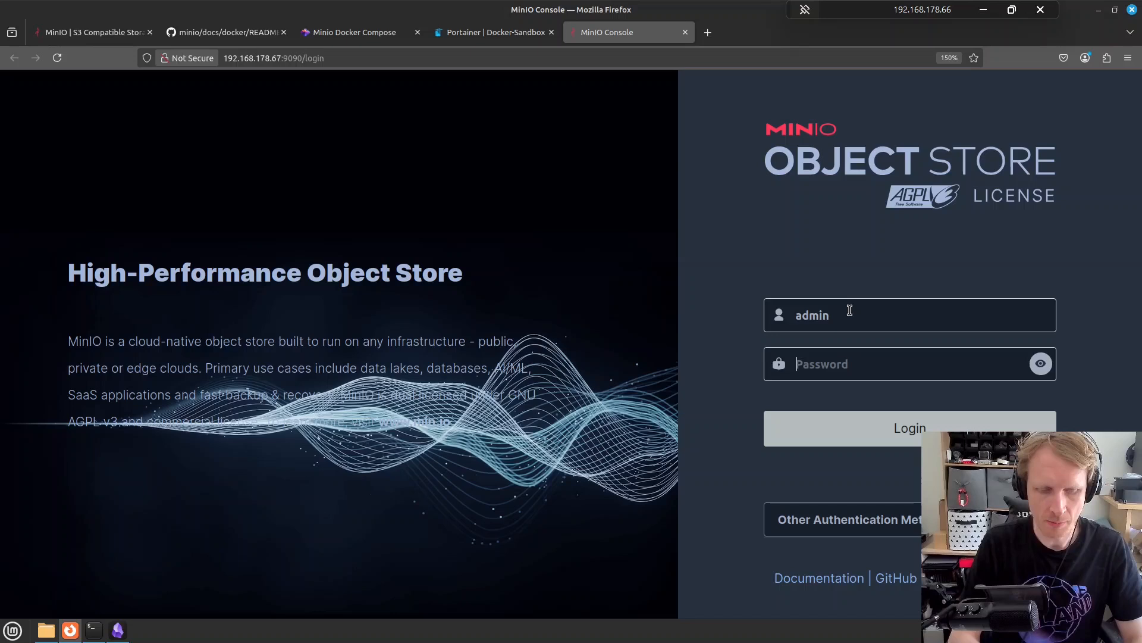
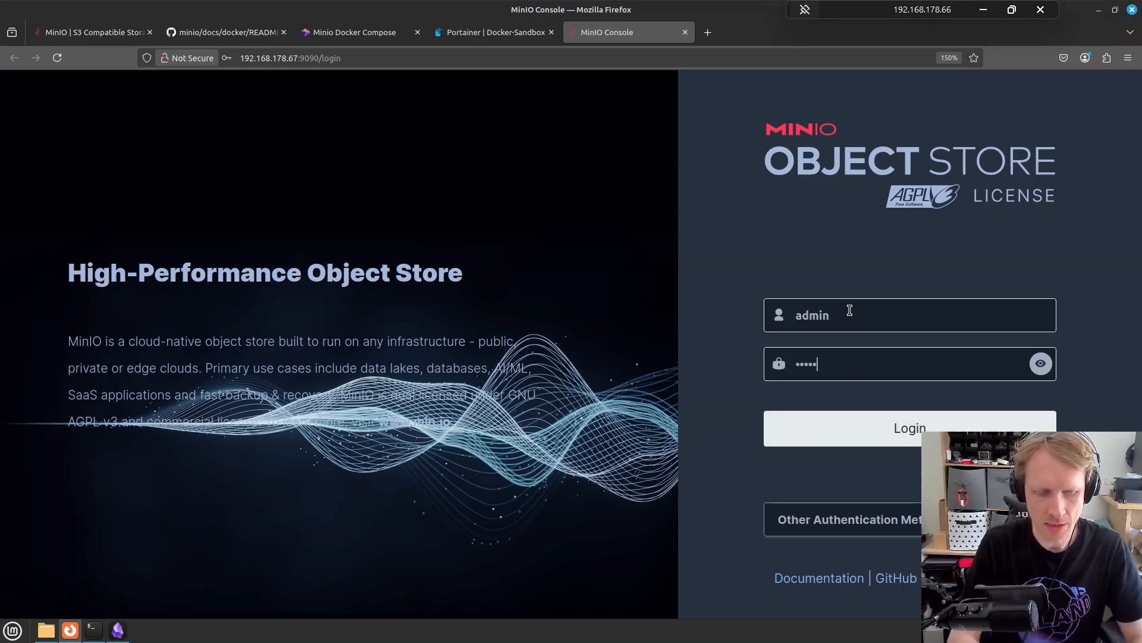
click(909, 429)
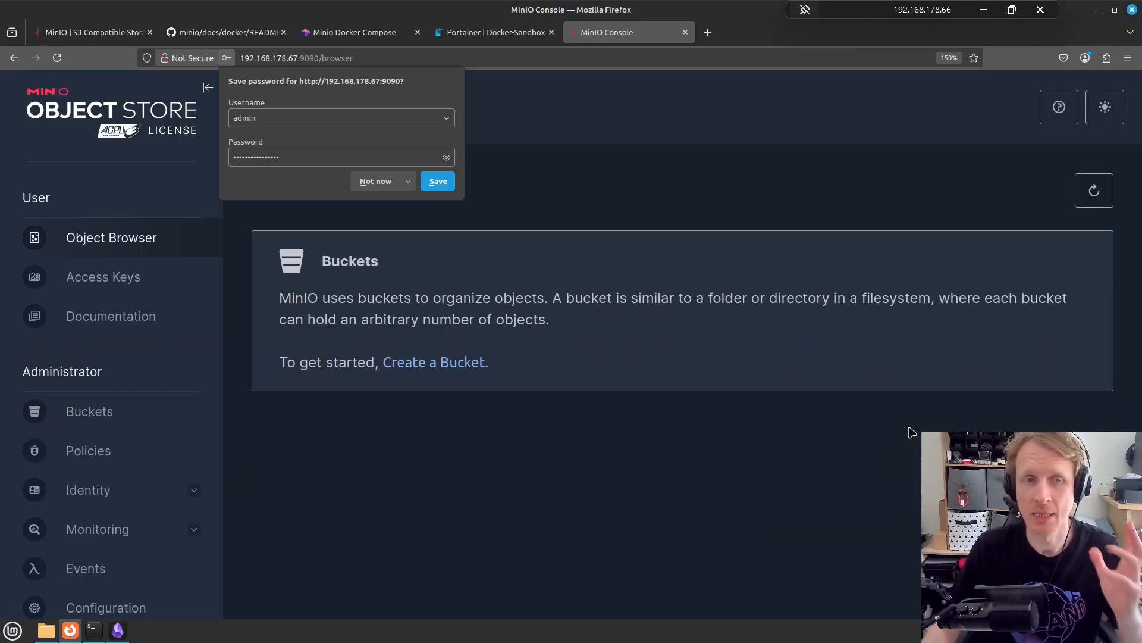
click(437, 181)
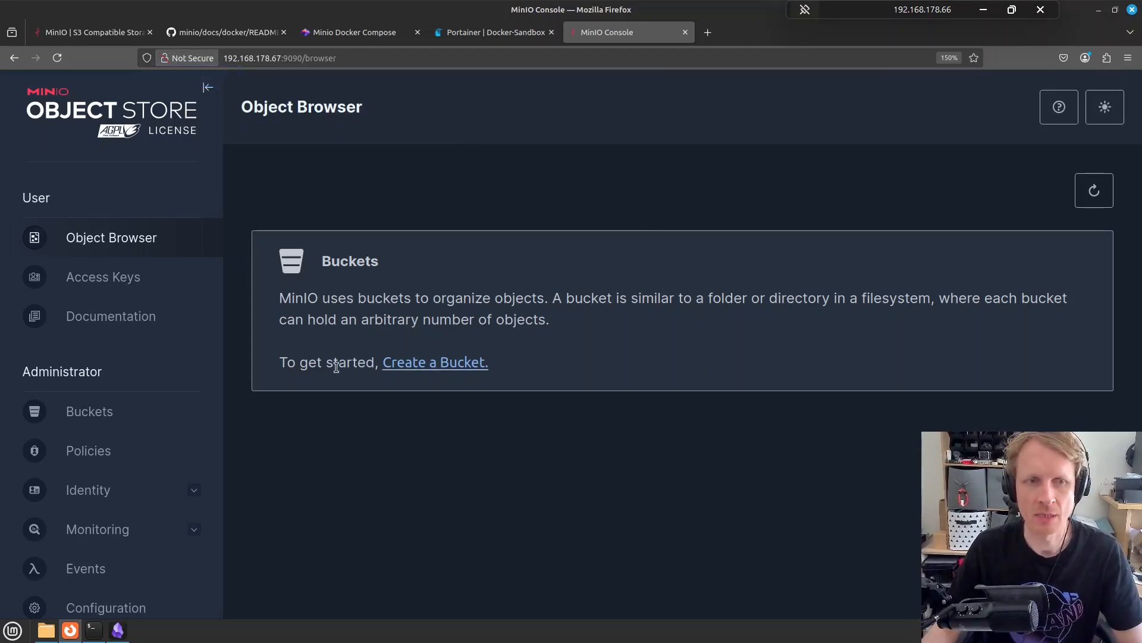
Create a bucket named obsidian
click(448, 364)
text(obsidian)
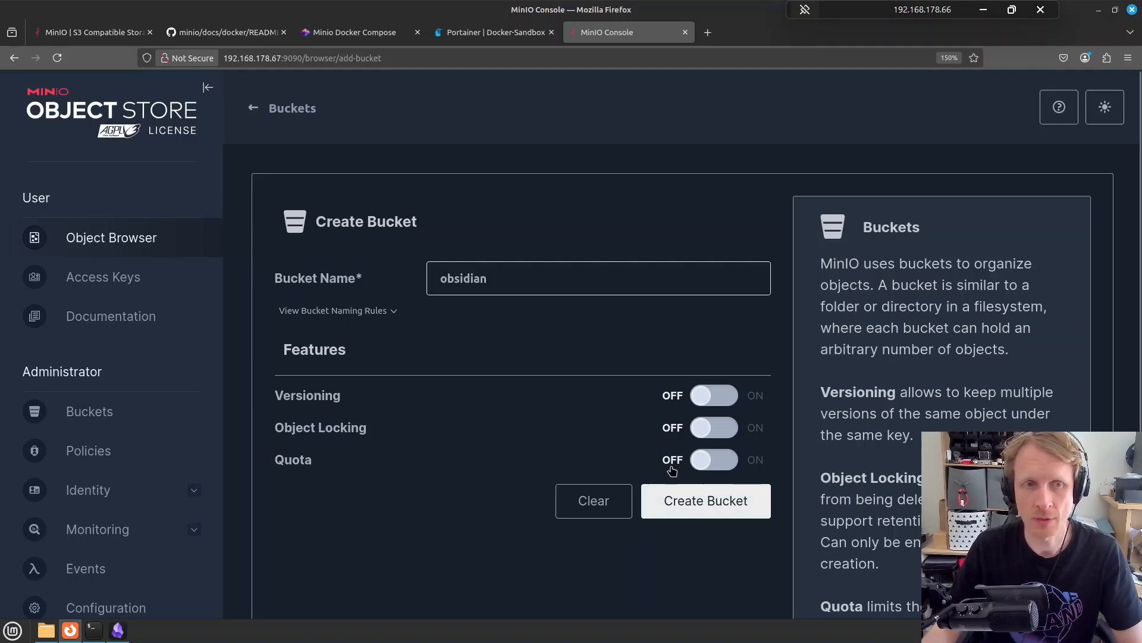
click(696, 504)
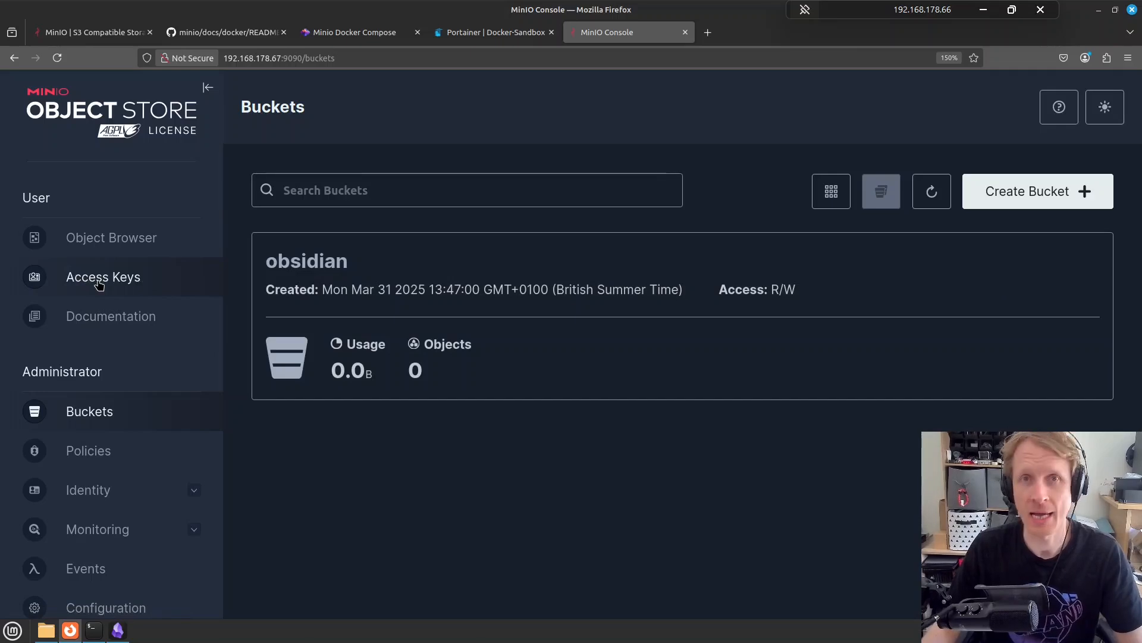
Start a new access key on the Access Keys page and reveal its generated secret key
click(99, 279)
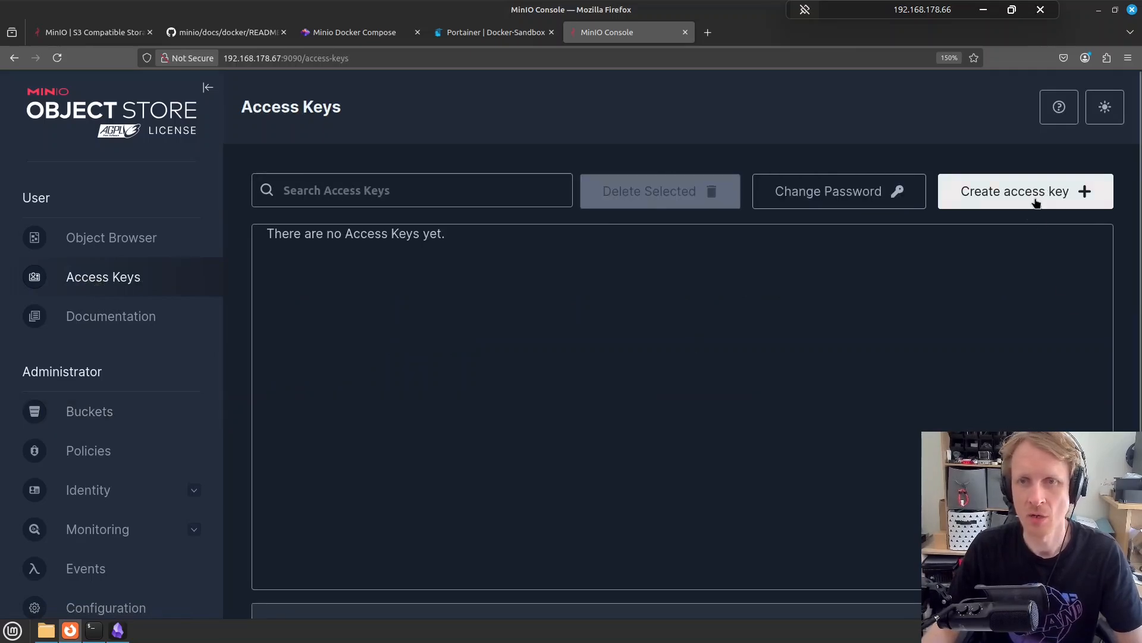
click(1029, 196)
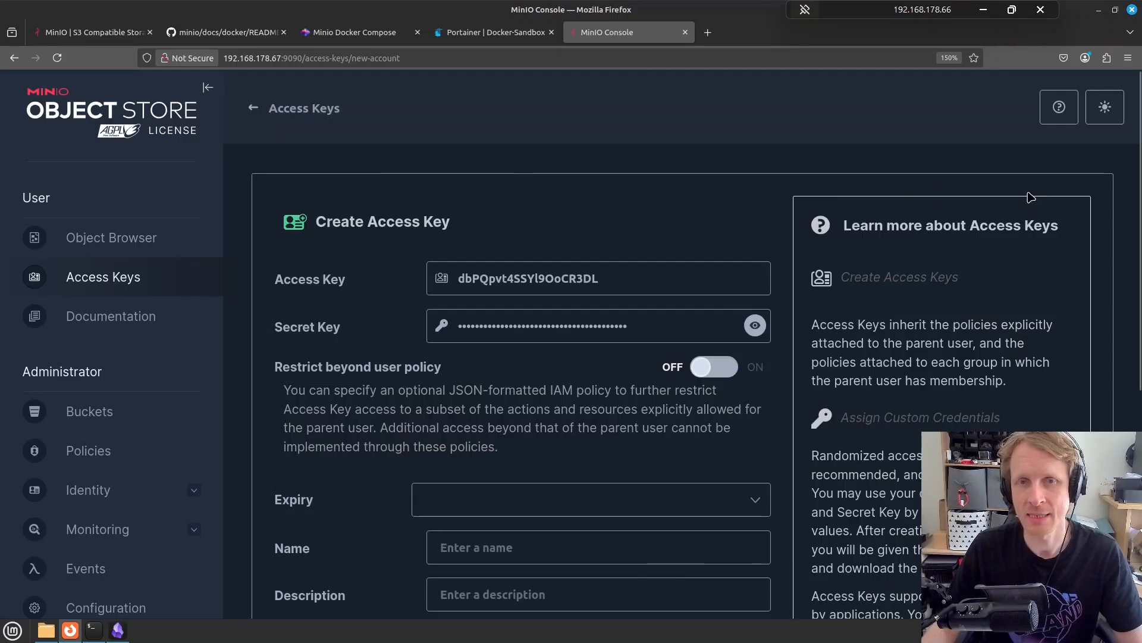
click(755, 324)
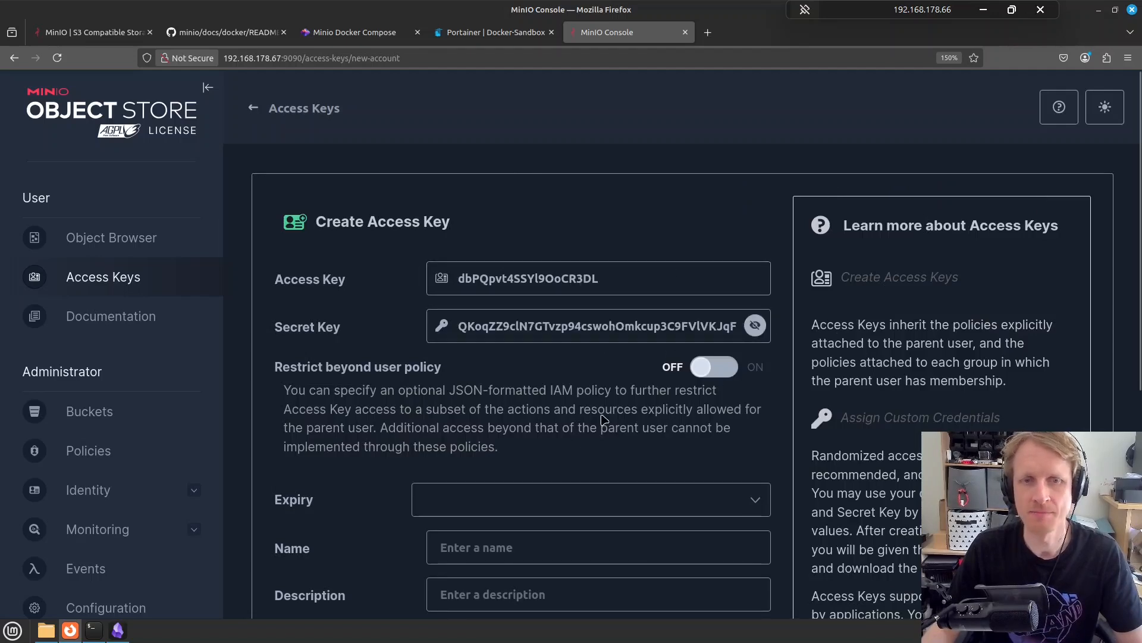
scroll(601, 340, down, 2)
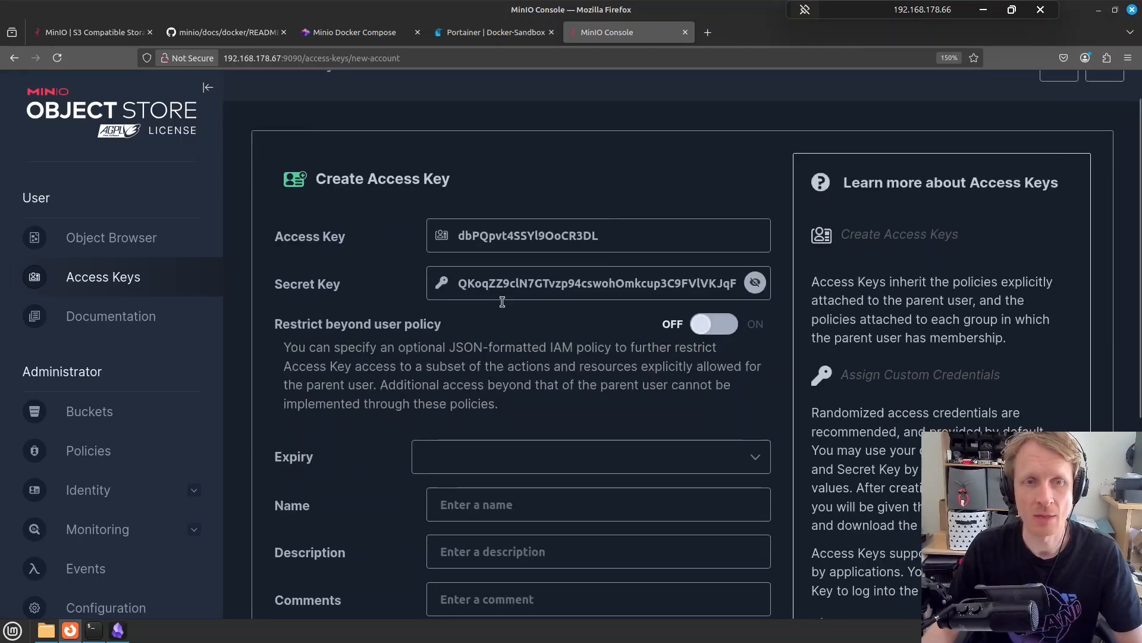
click(508, 408)
Name the access key obsidian-demo-with-minio-s3 and copy its secret key
click(495, 456)
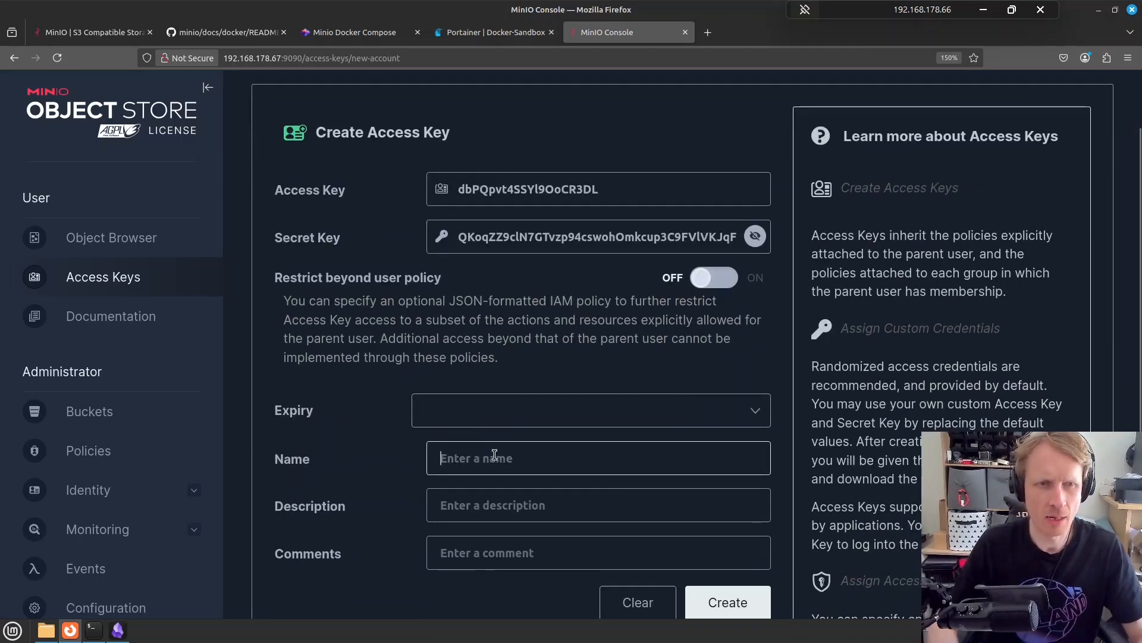
text(ob)
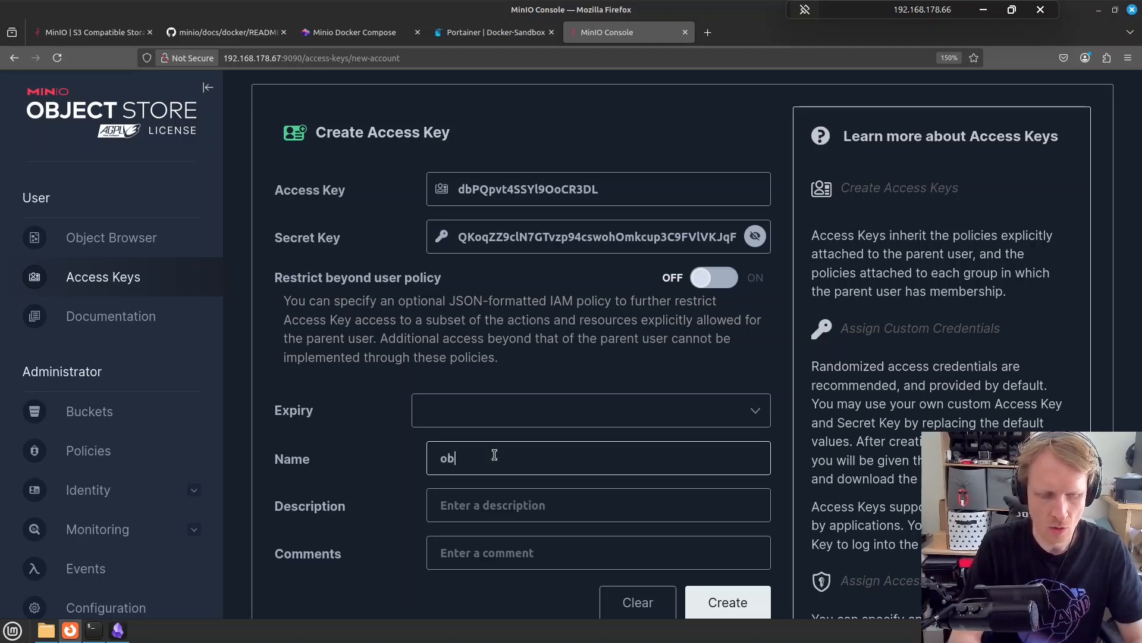
text(sidian-demo-with-minio-s3)
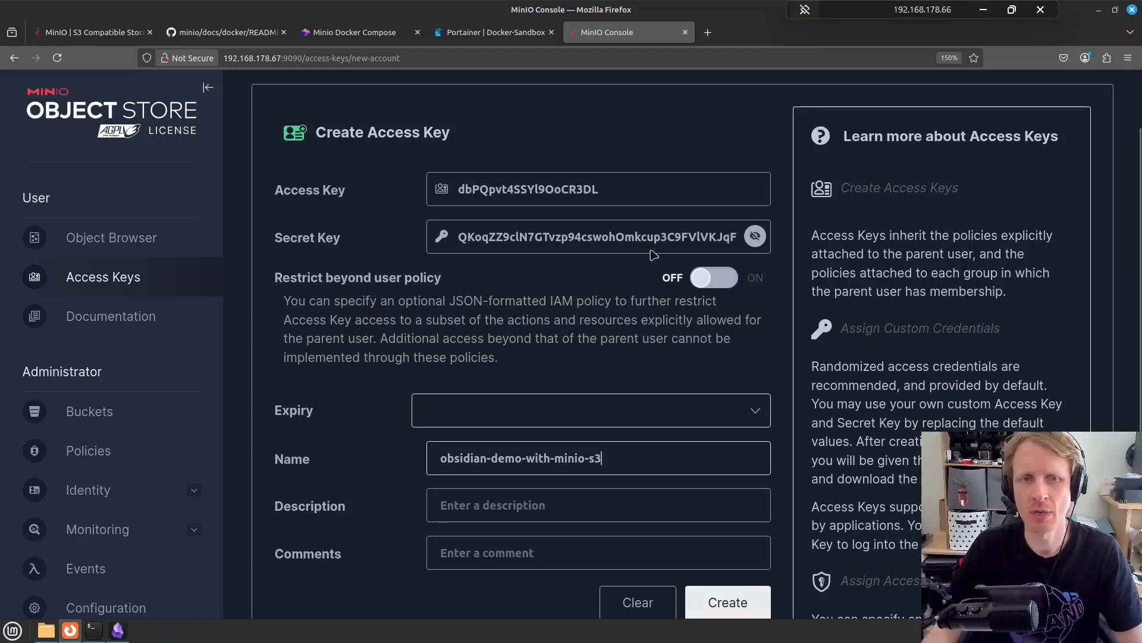
click(637, 238)
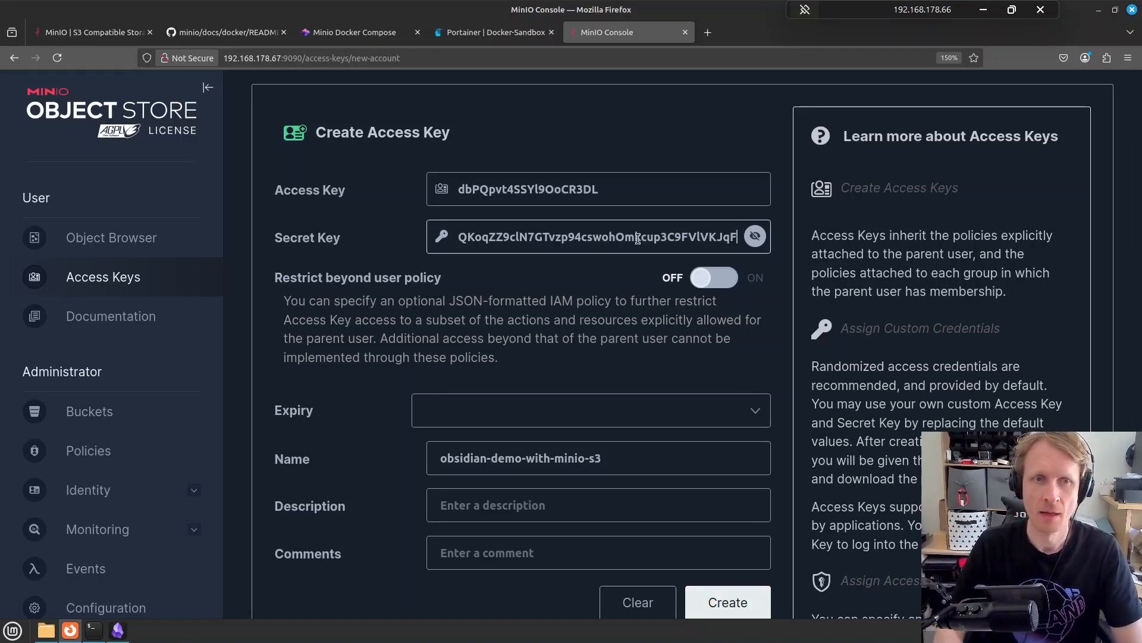
double_click(637, 238)
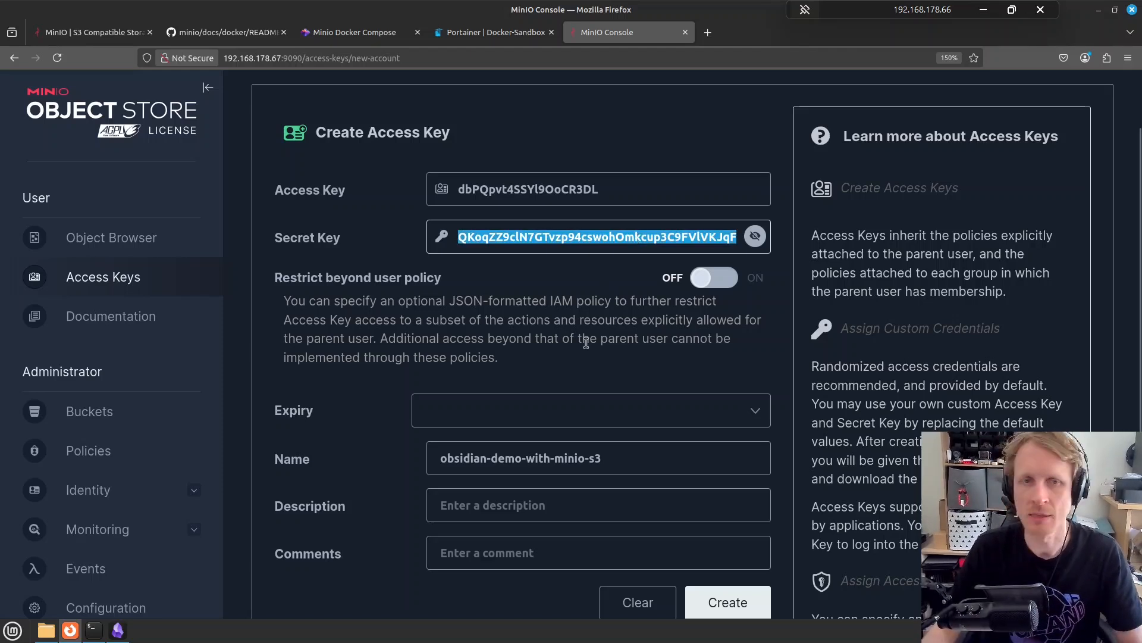
click(546, 334)
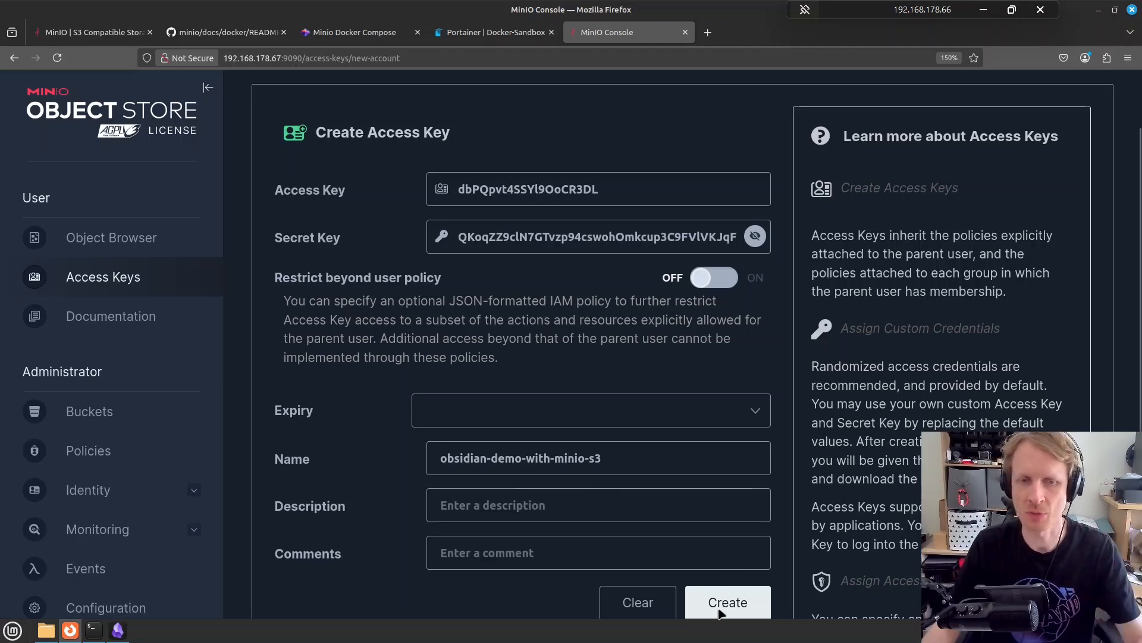
Create a new local vault named 'galaxy' inside the ~/Obsidian folder and move its window left
click(125, 631)
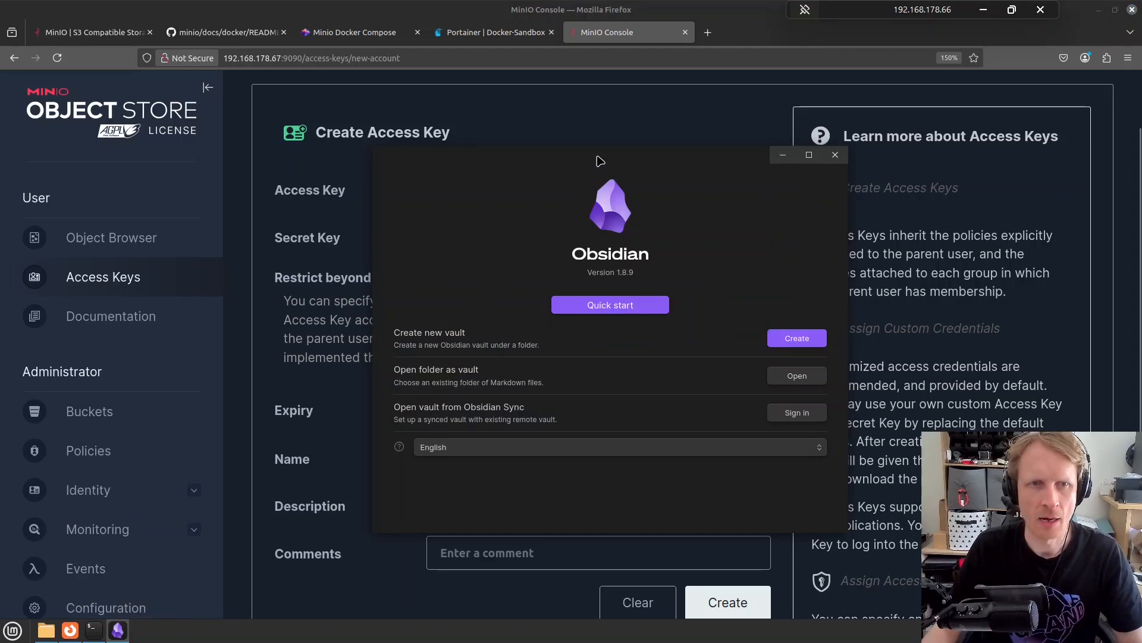
drag(600, 160, 388, 151)
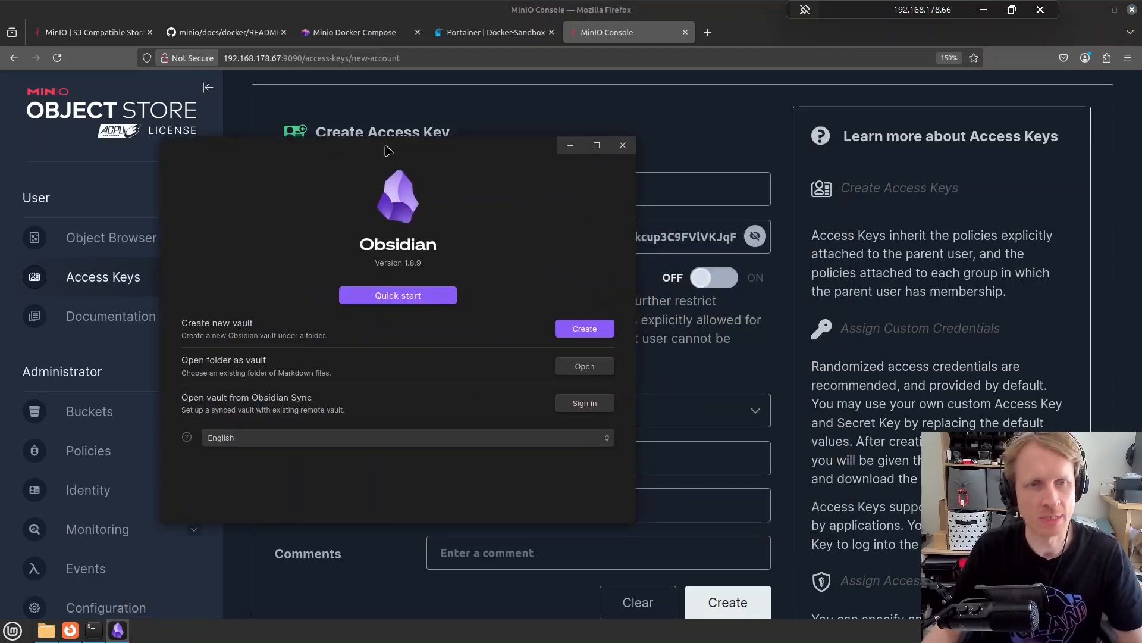
click(576, 333)
click(577, 346)
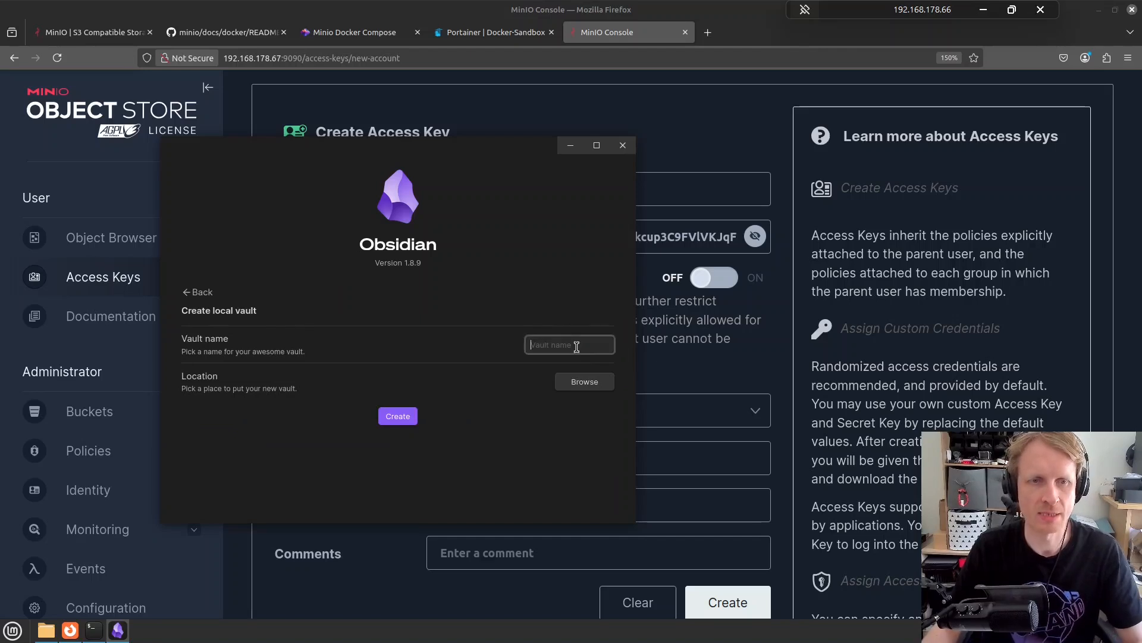
text(galaxy)
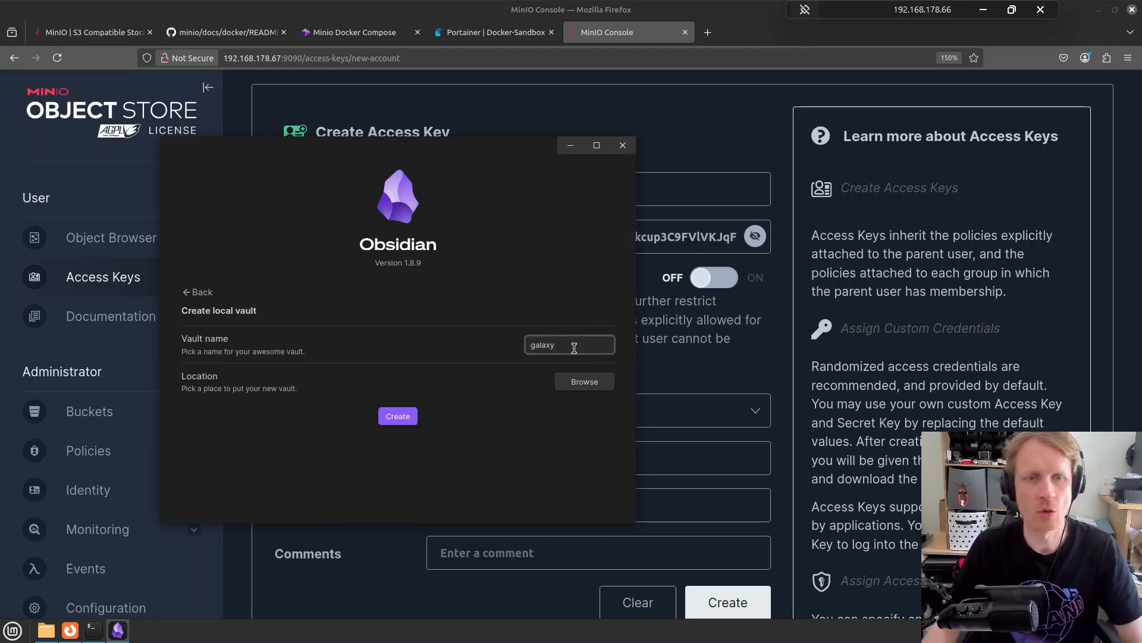
click(585, 384)
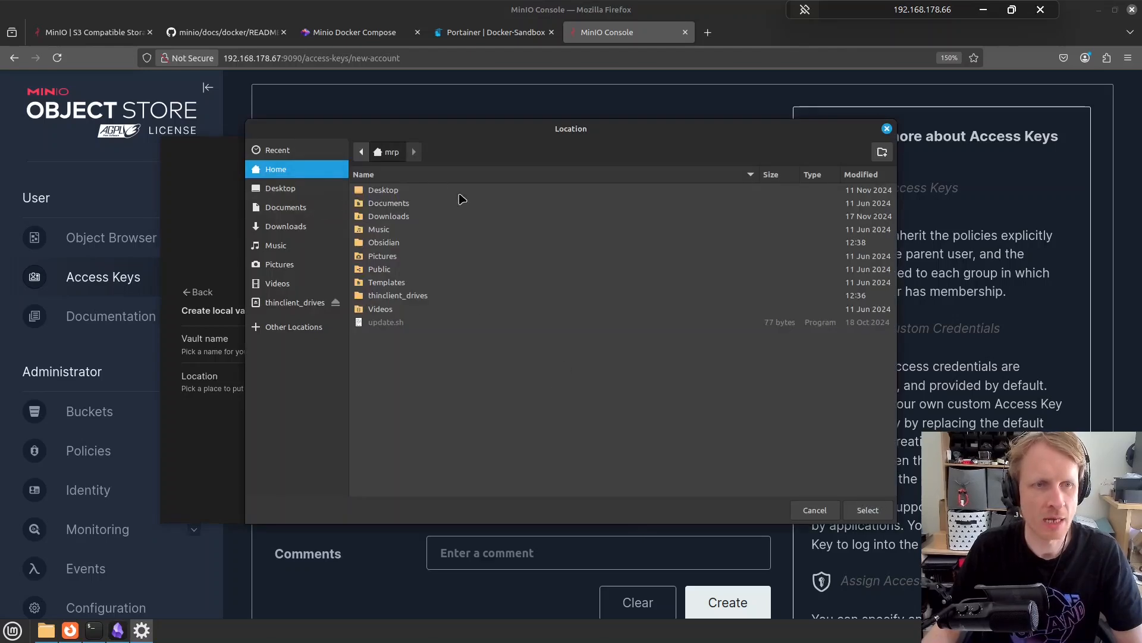
double_click(381, 244)
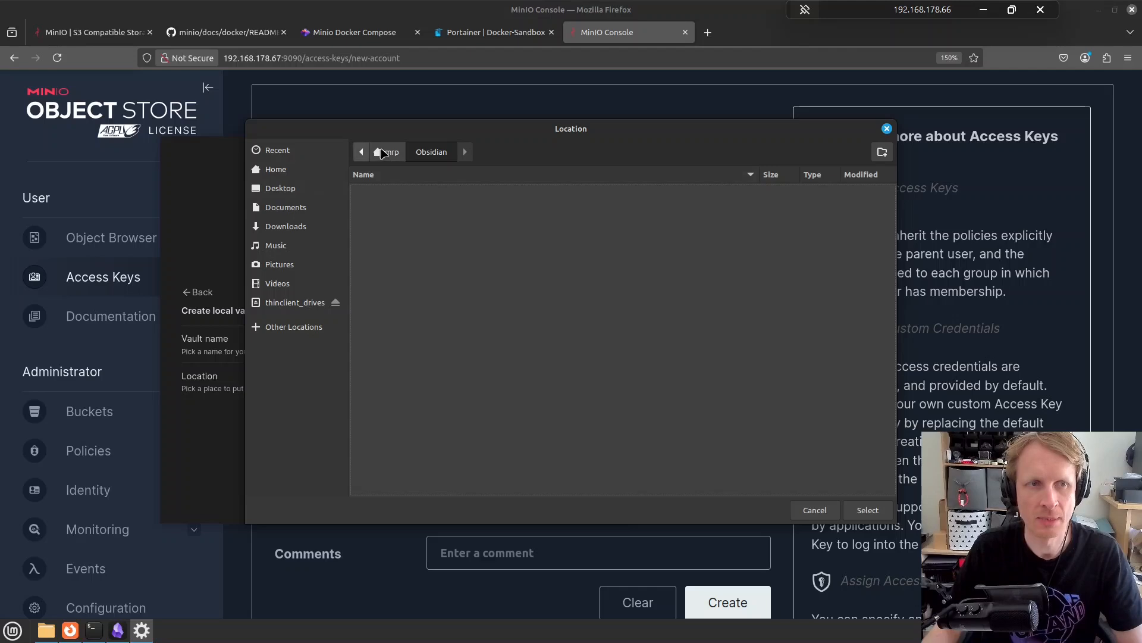
click(868, 510)
click(411, 422)
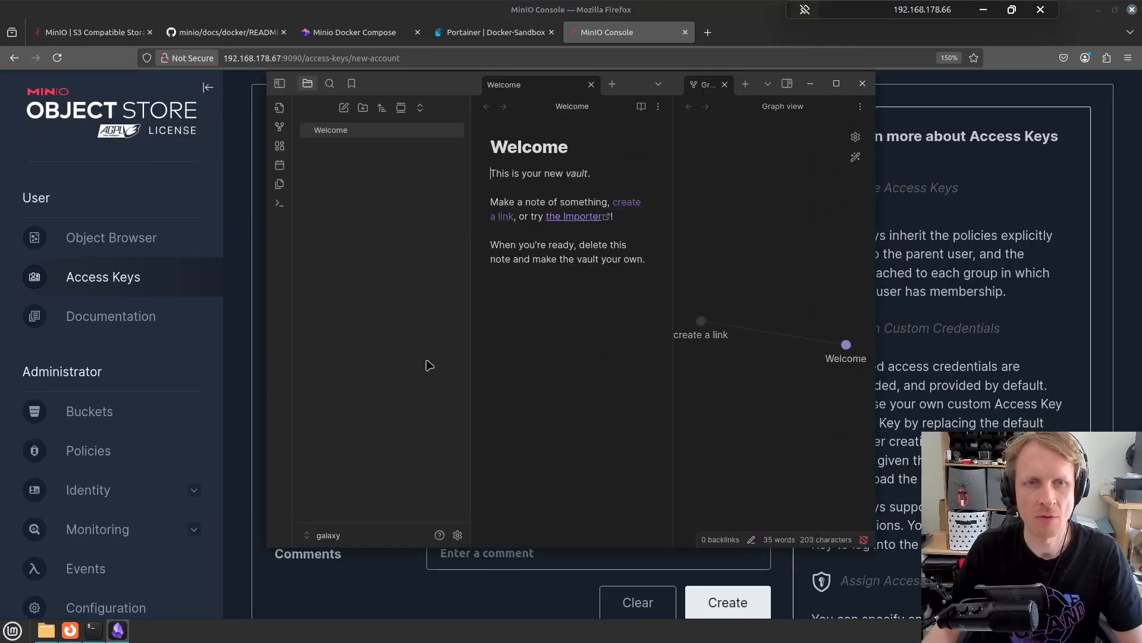
drag(453, 87, 273, 78)
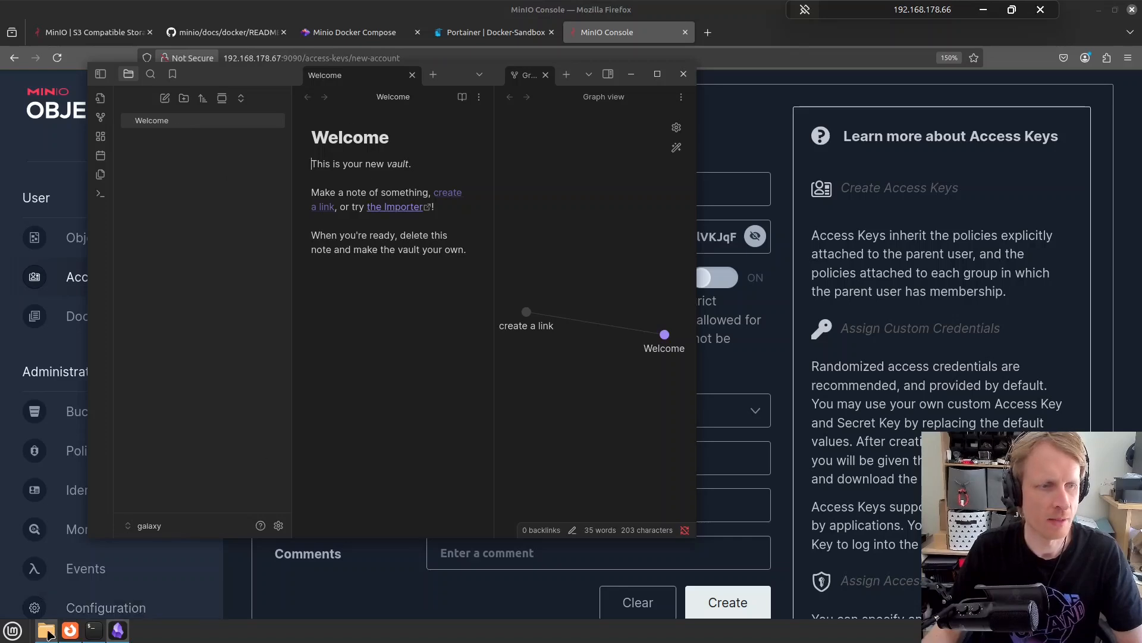
Inspect the galaxy vault's files in the Obsidian folder using the file manager
click(46, 631)
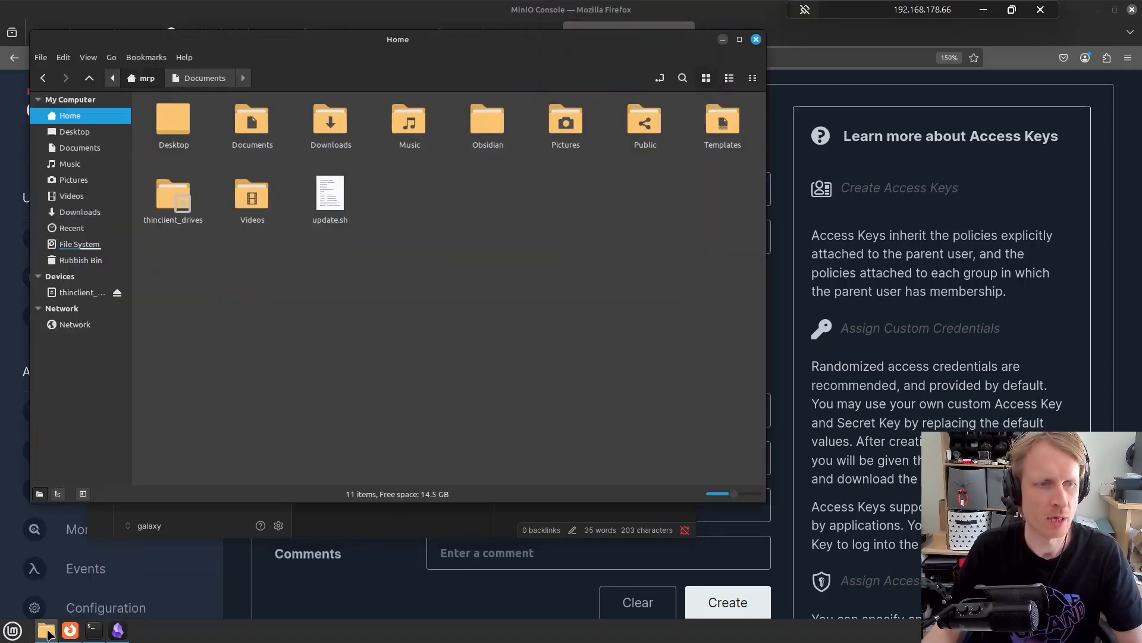
double_click(482, 124)
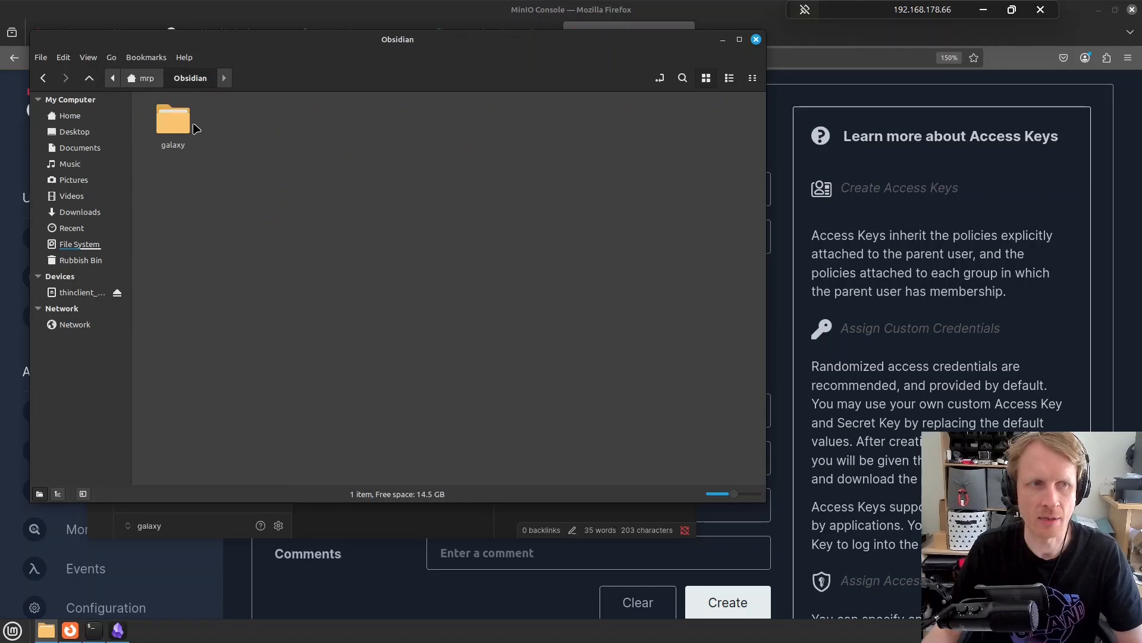
double_click(189, 127)
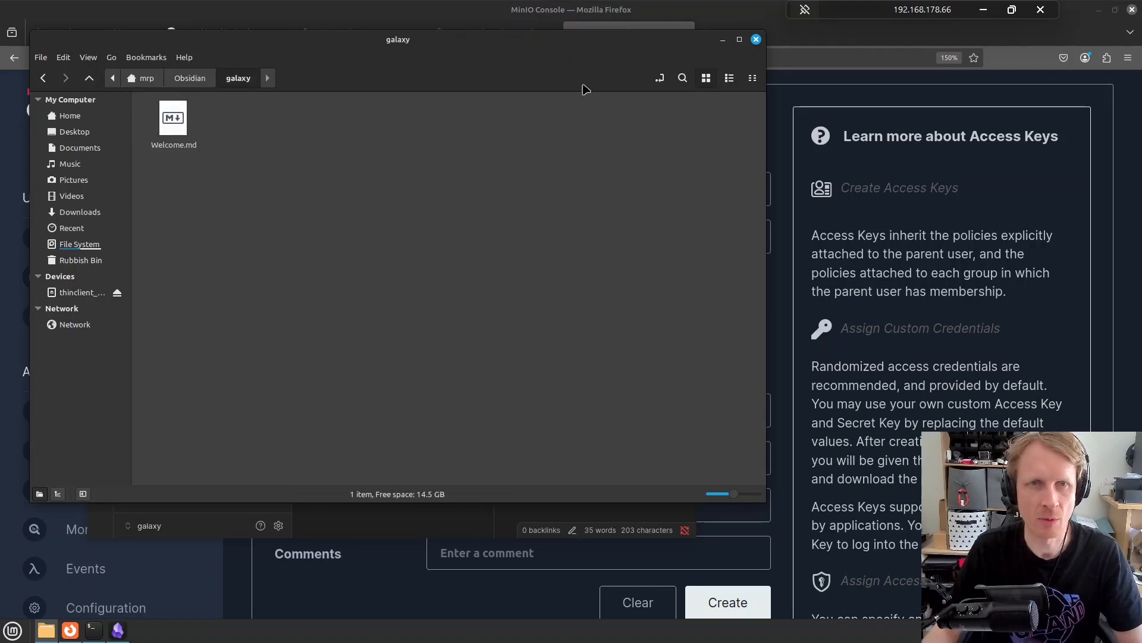
click(723, 39)
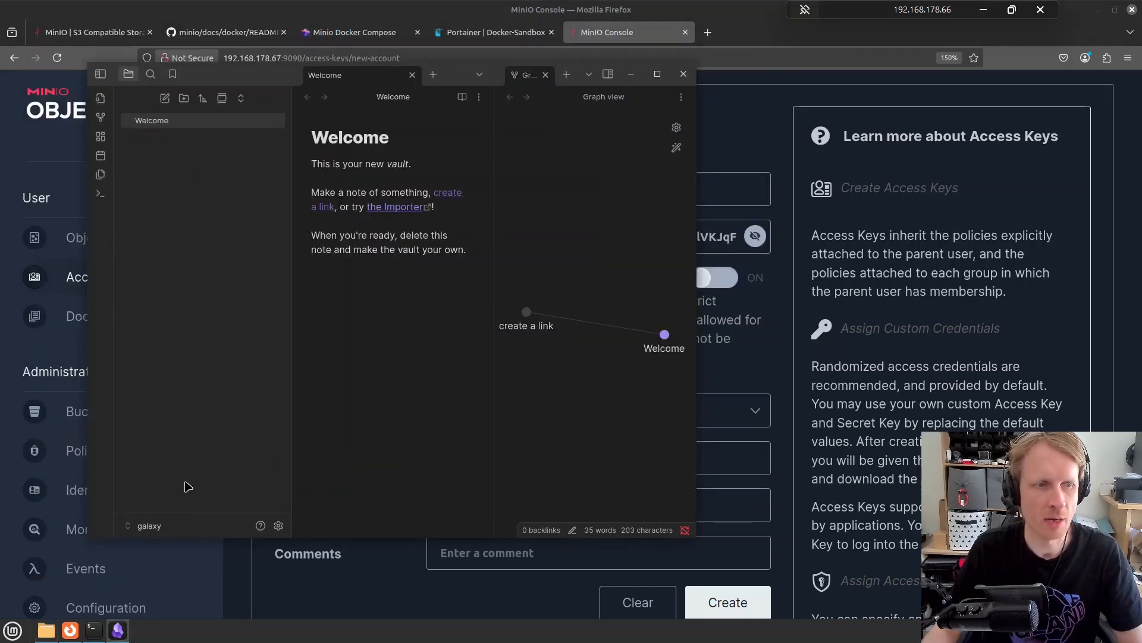
Add a note titled 'Please Subscribe' and confirm Please Subscribe.md sits in the vault folder
click(165, 98)
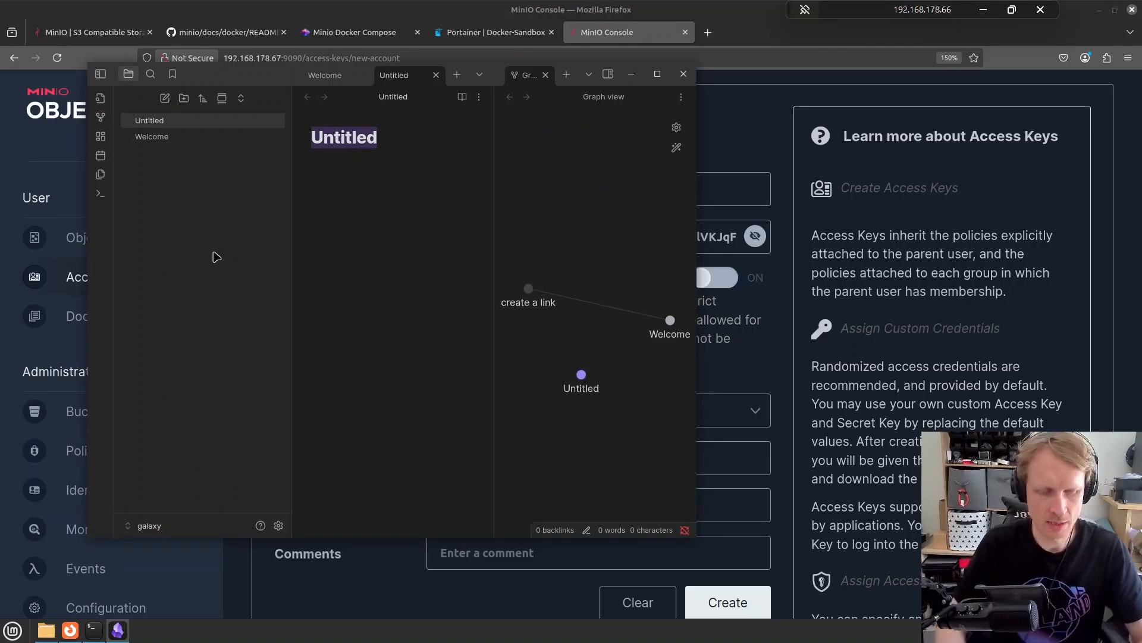
text(Please Subscri)
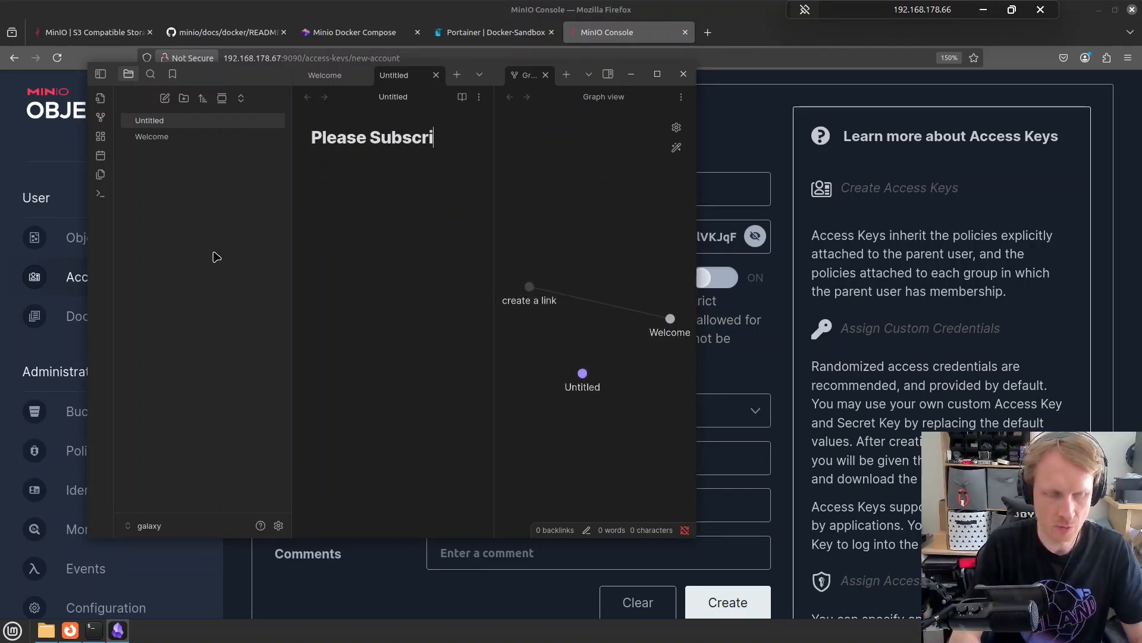
text(be)
key(Return)
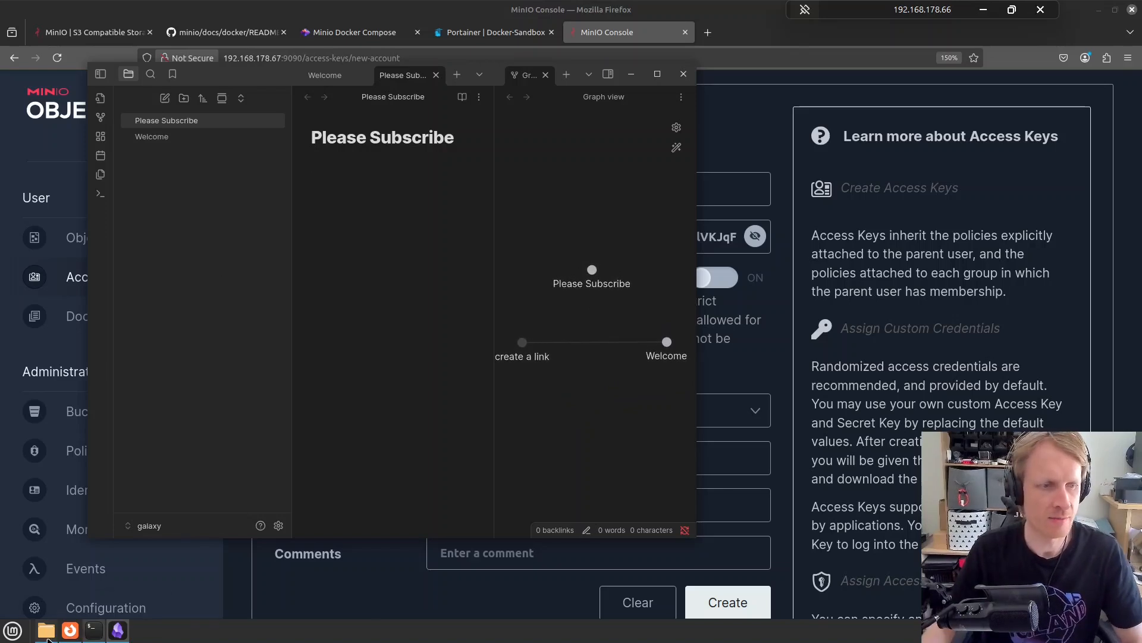
click(46, 630)
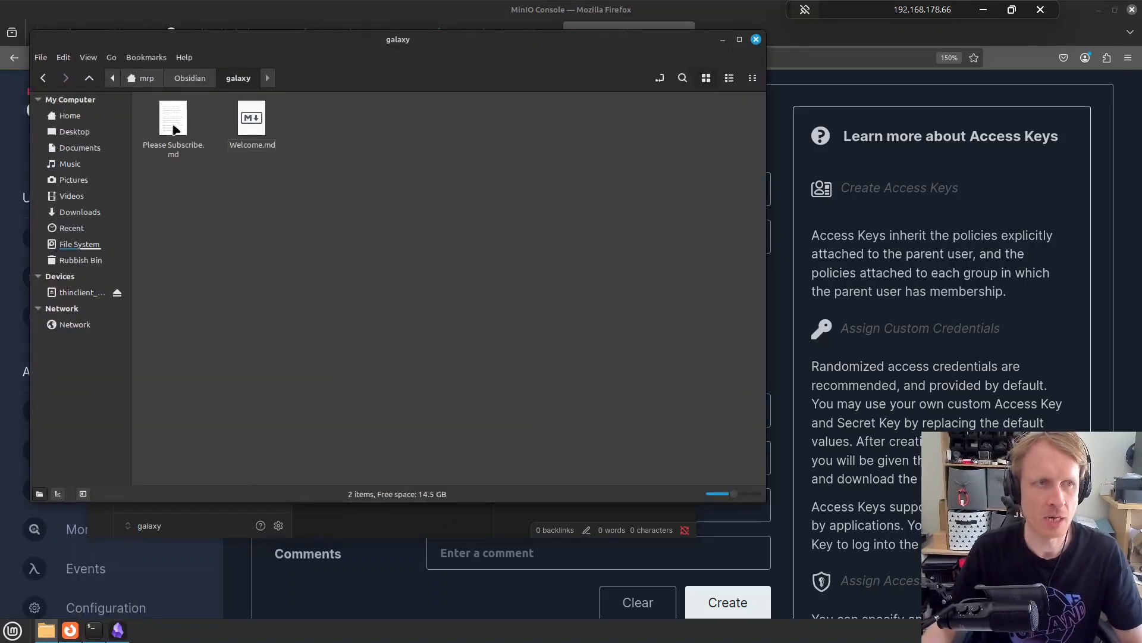
click(723, 40)
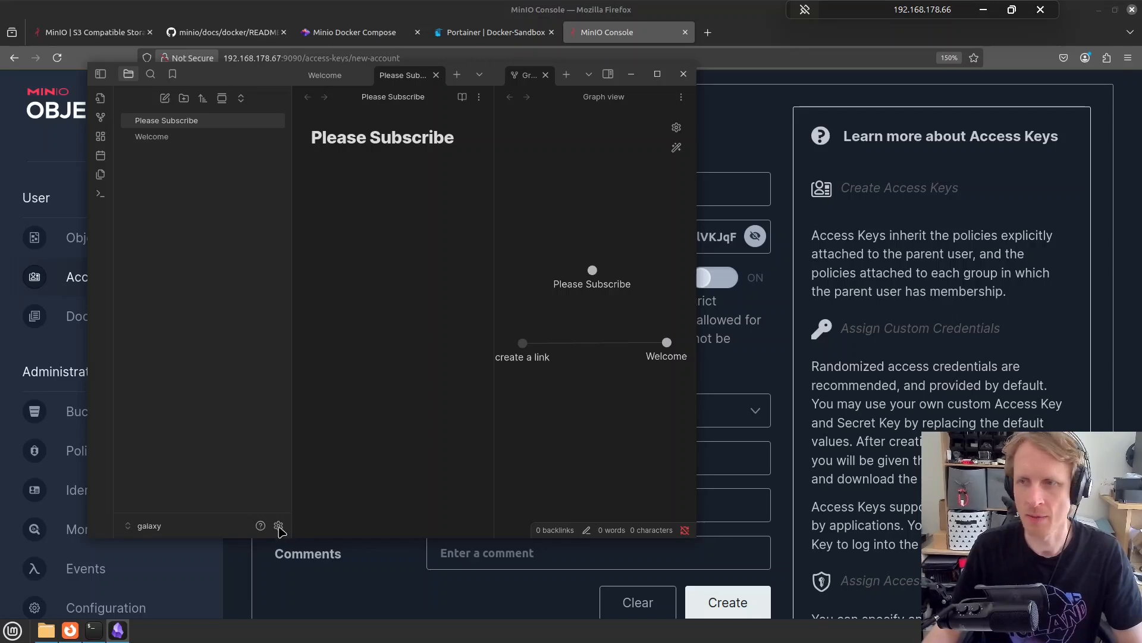
Turn on community plugins in the vault settings
click(279, 526)
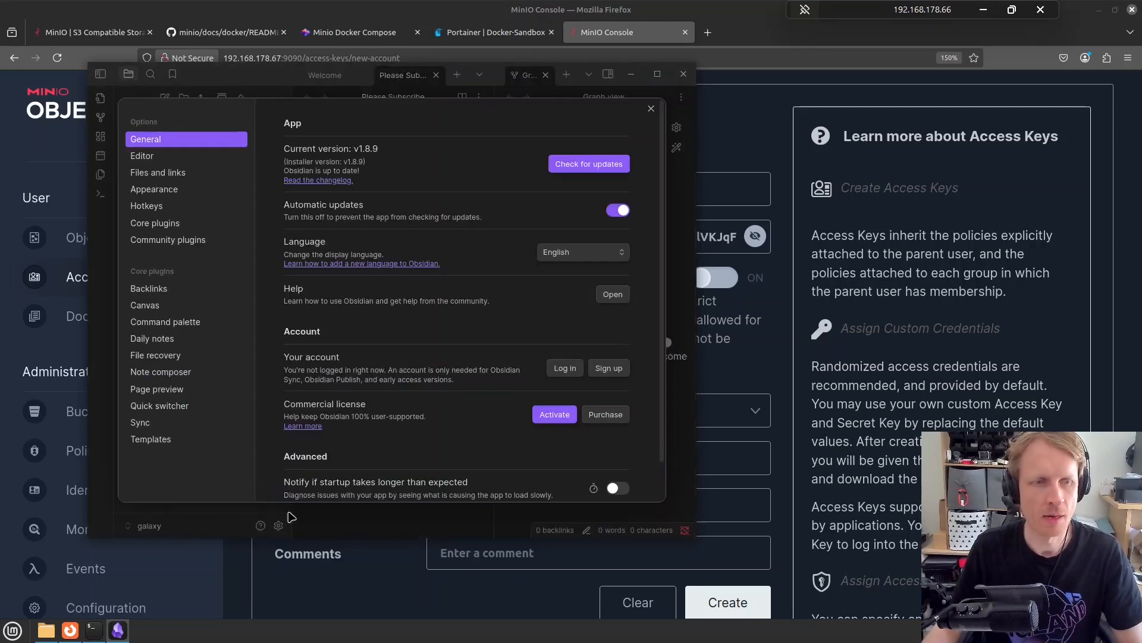
click(173, 242)
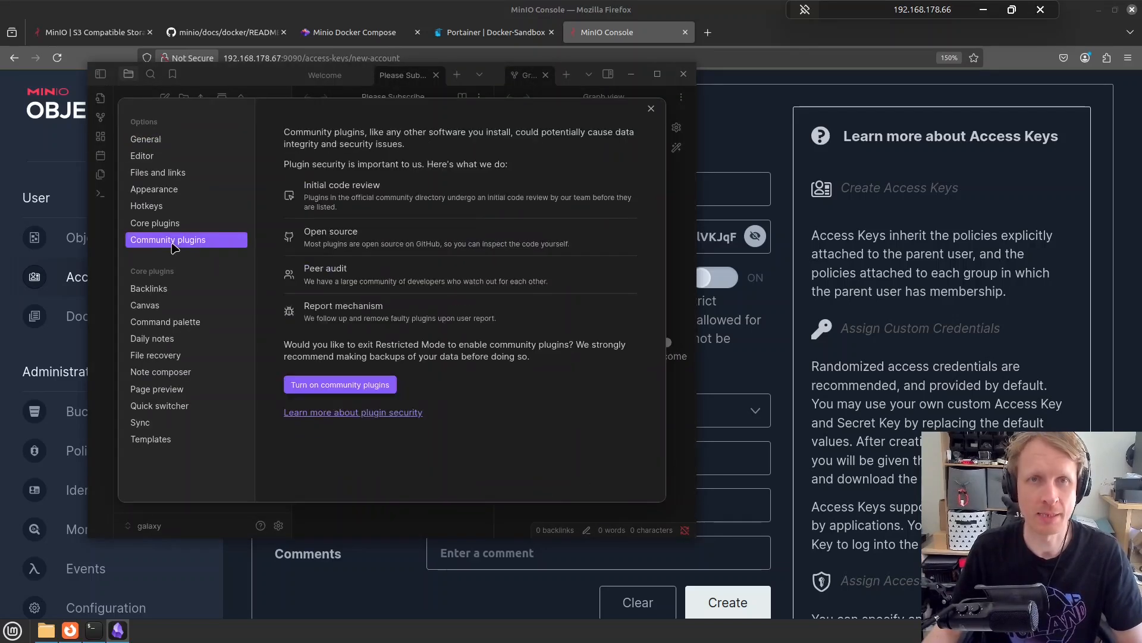
click(329, 390)
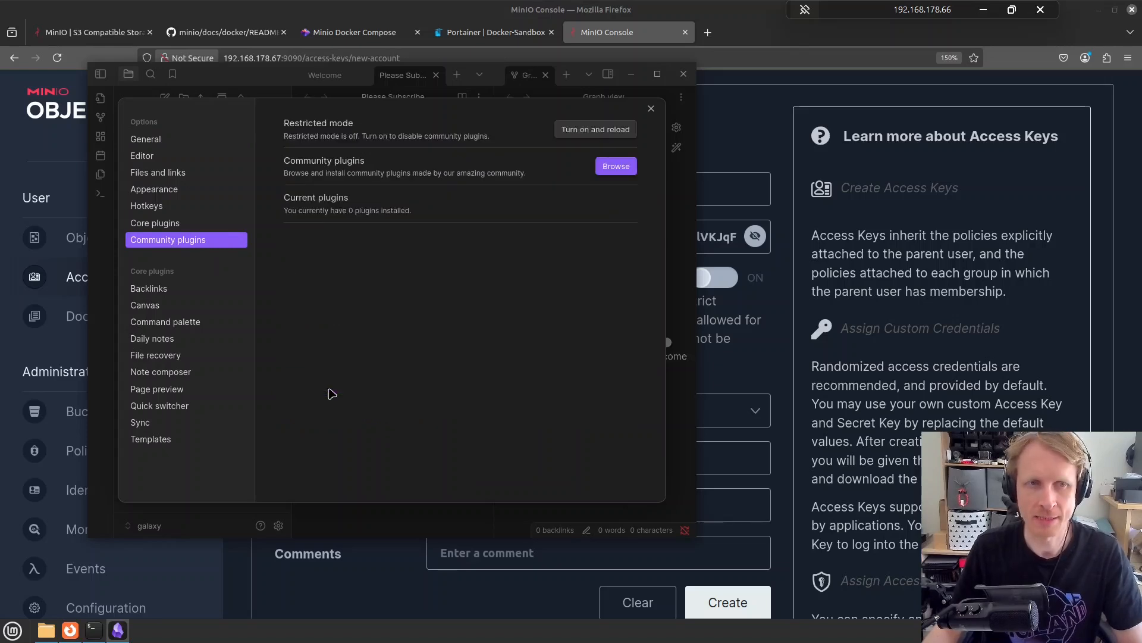
Search the community plugin browser for 'remote'
click(616, 166)
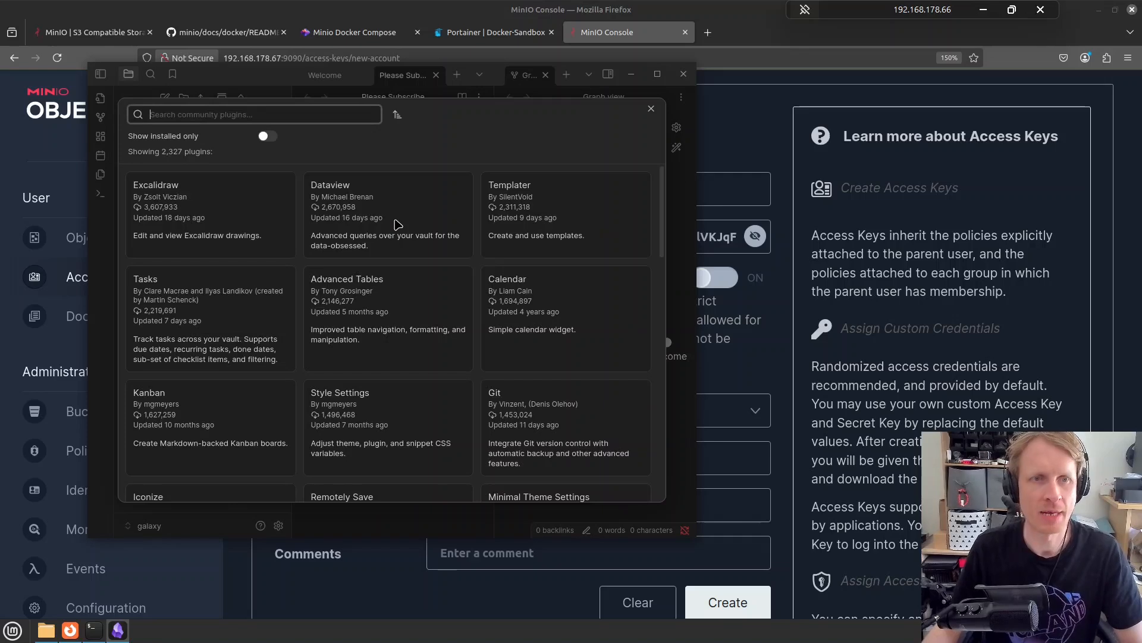
scroll(413, 326, down, 8)
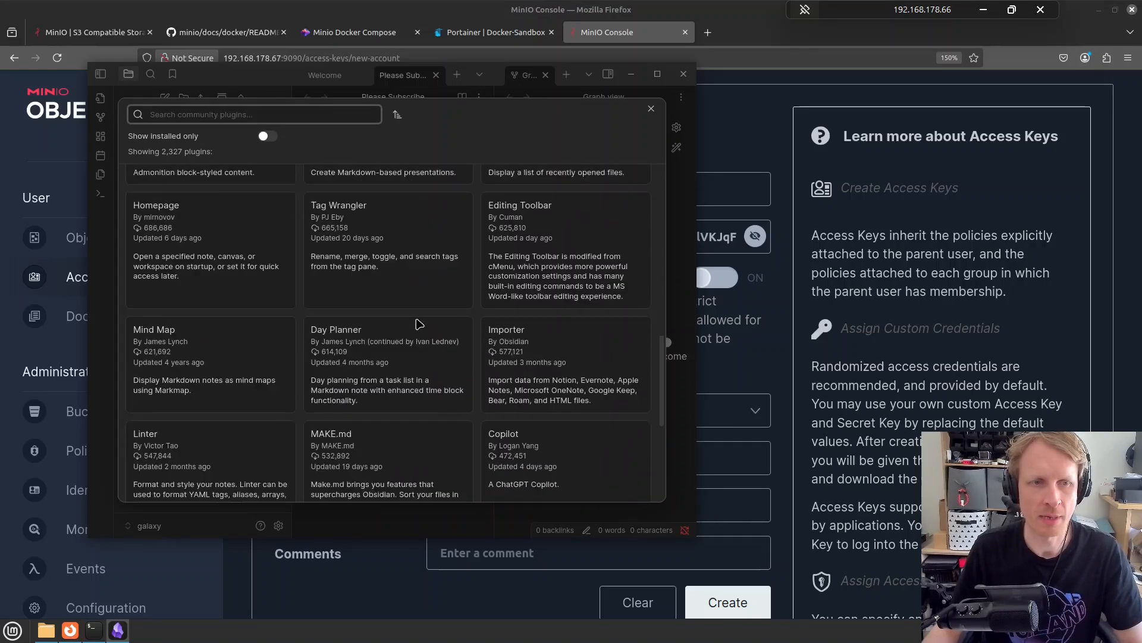
scroll(418, 324, up, 8)
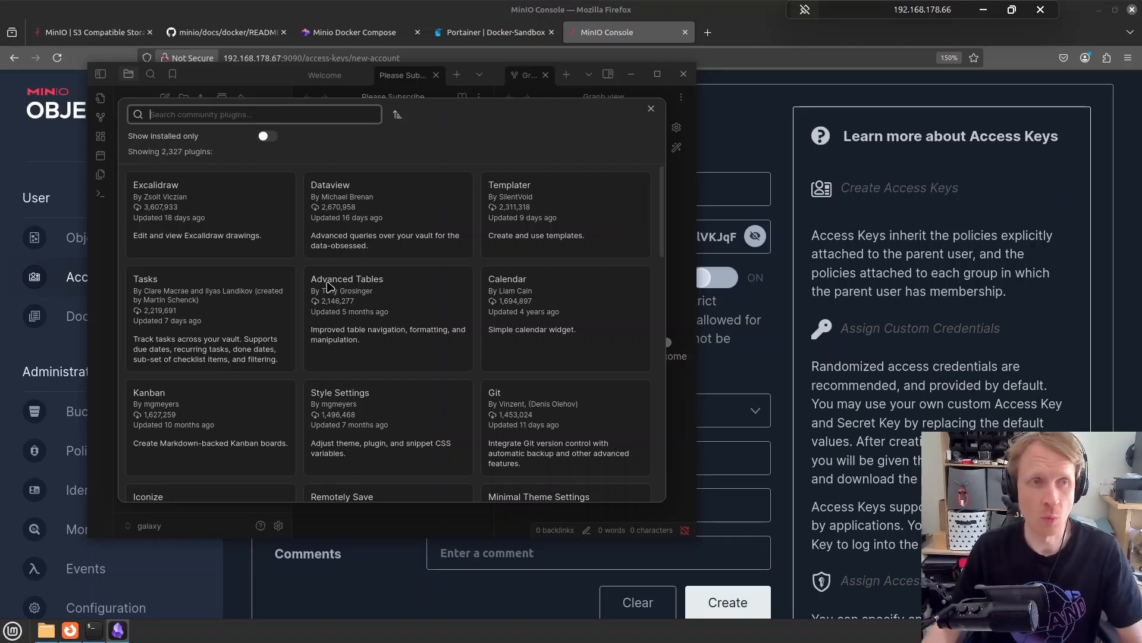
click(205, 115)
text(remote)
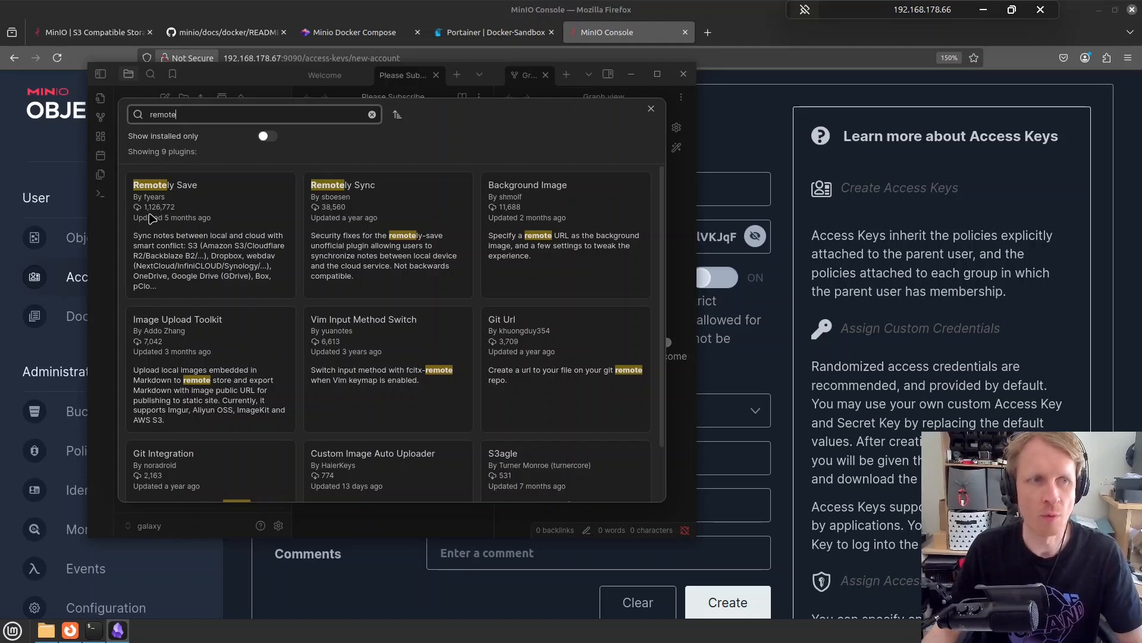
Install and enable the Remotely Save plugin from its details page
click(203, 248)
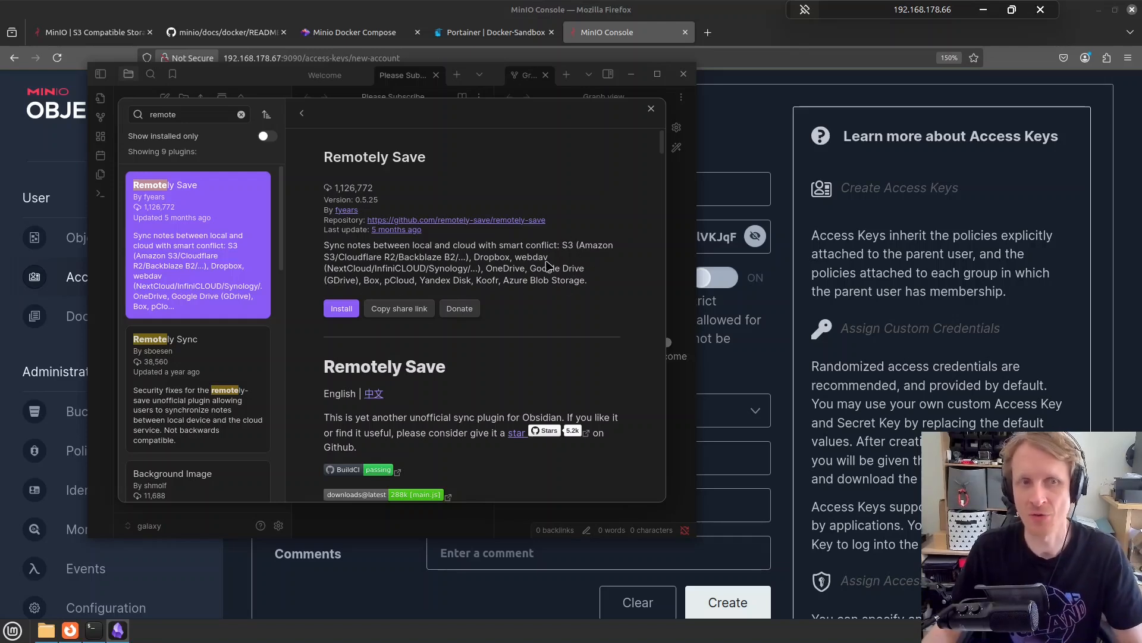
click(341, 311)
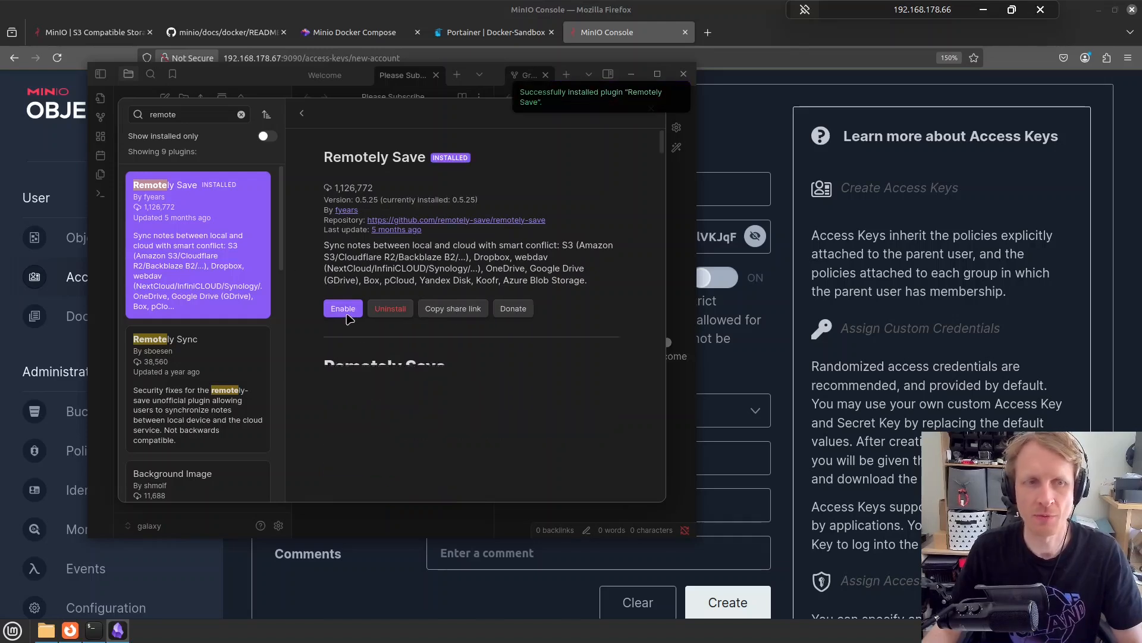
click(343, 313)
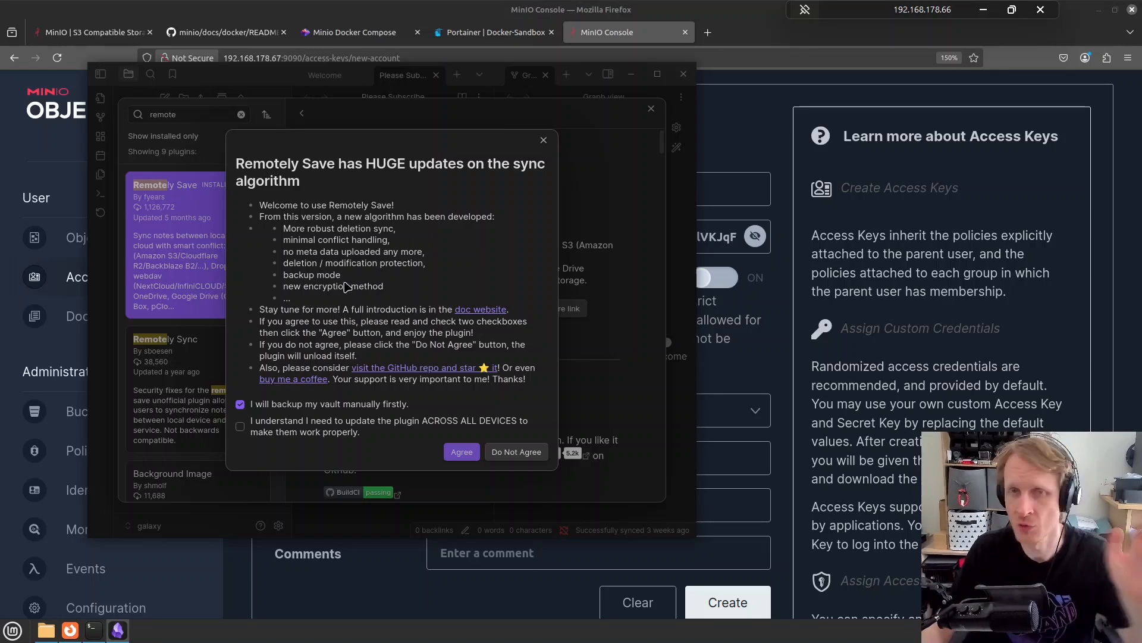
Tick the all-devices checkbox, accept the Remotely Save update agreement, and show its settings
click(241, 427)
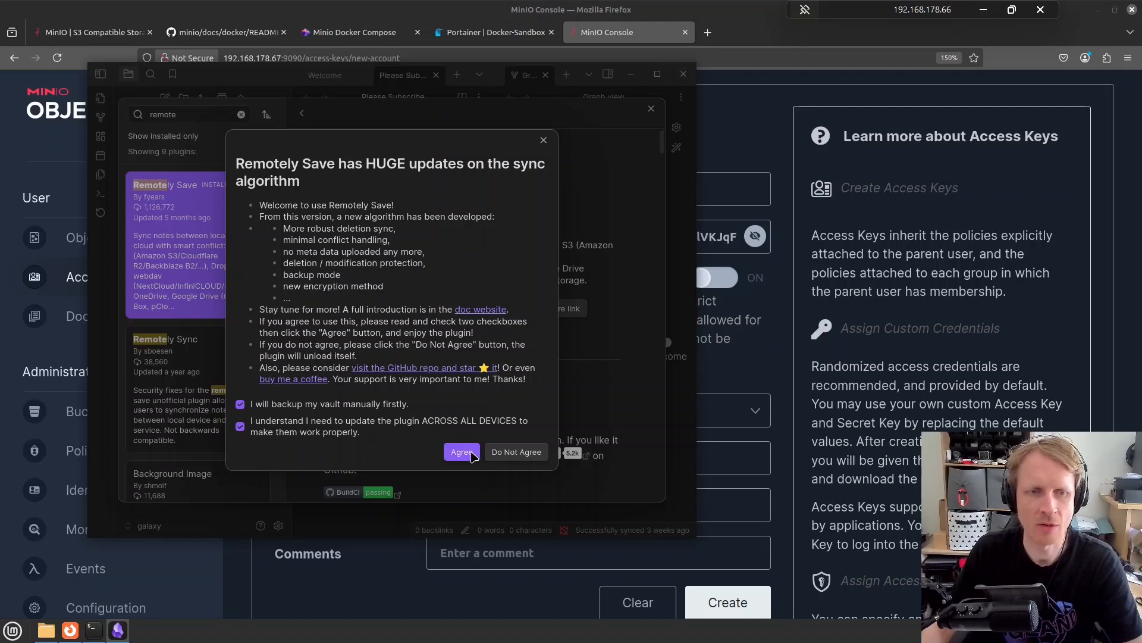
click(473, 453)
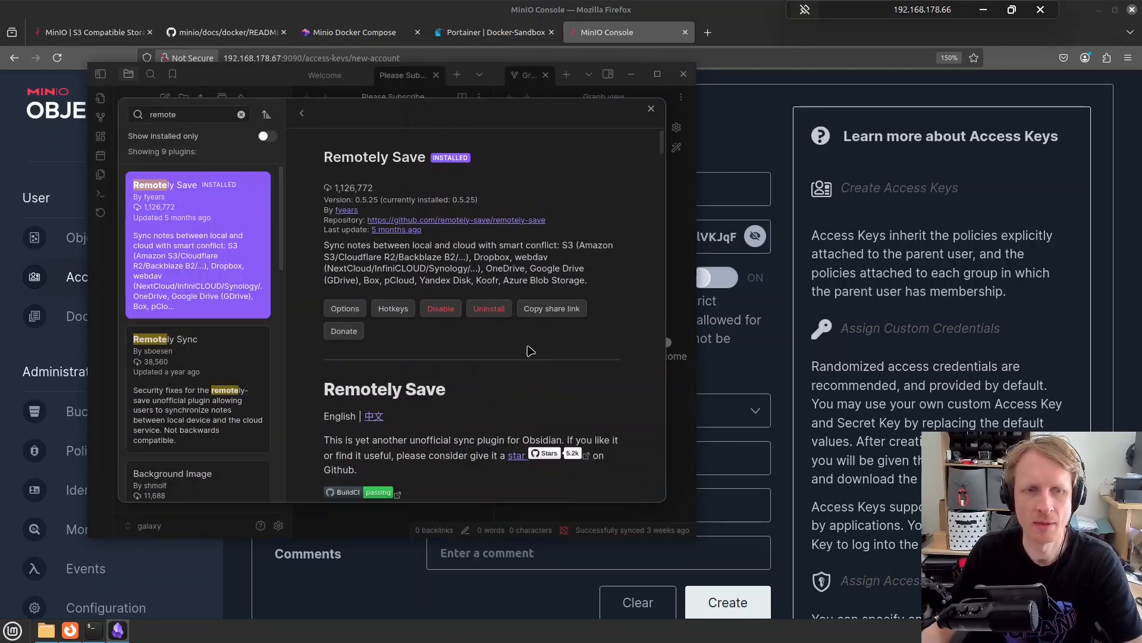
click(352, 310)
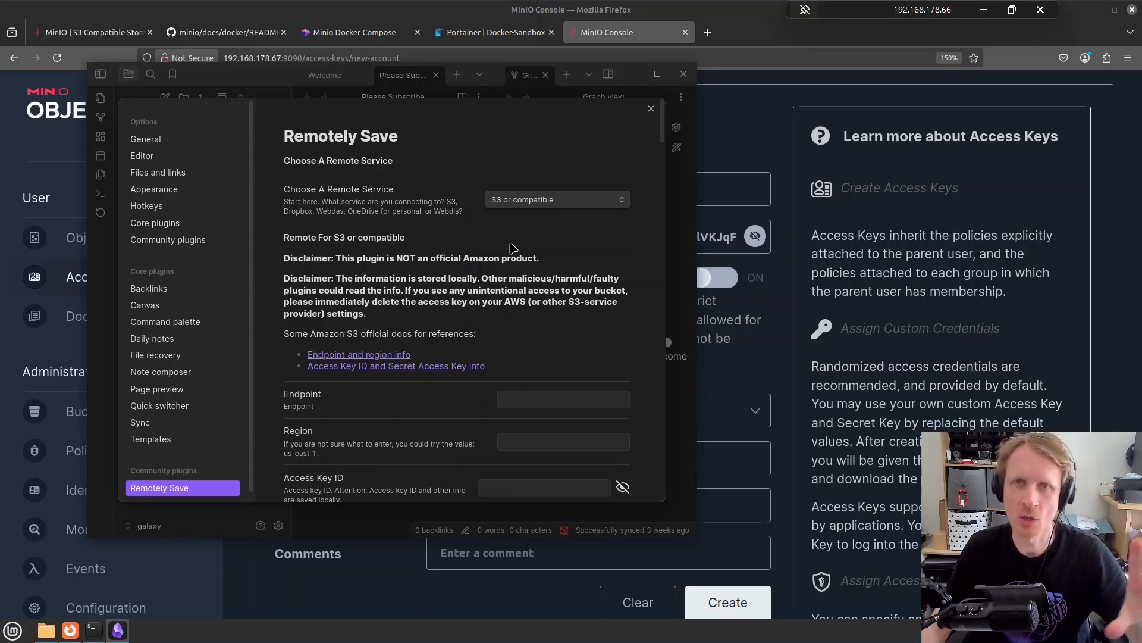
click(534, 201)
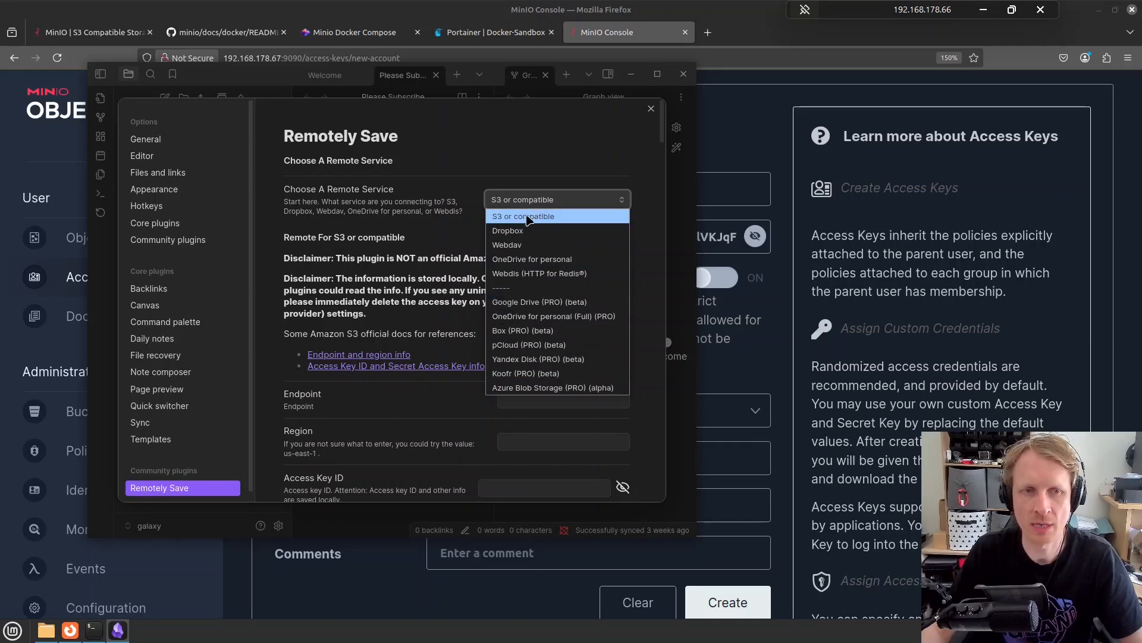
click(528, 216)
click(559, 400)
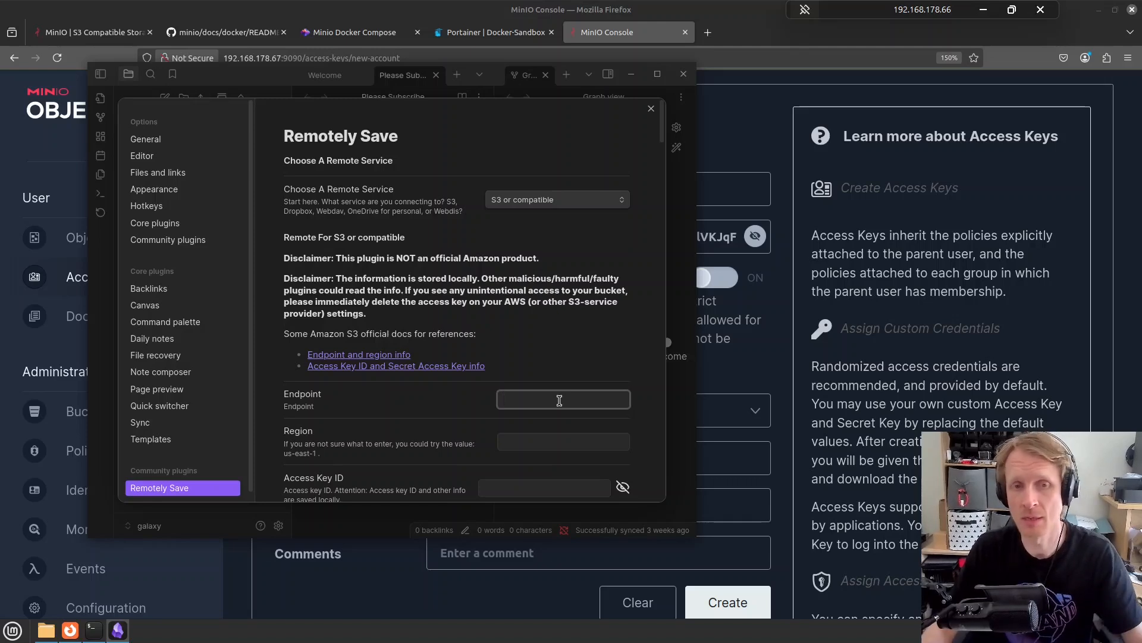
text(http://192.168.1)
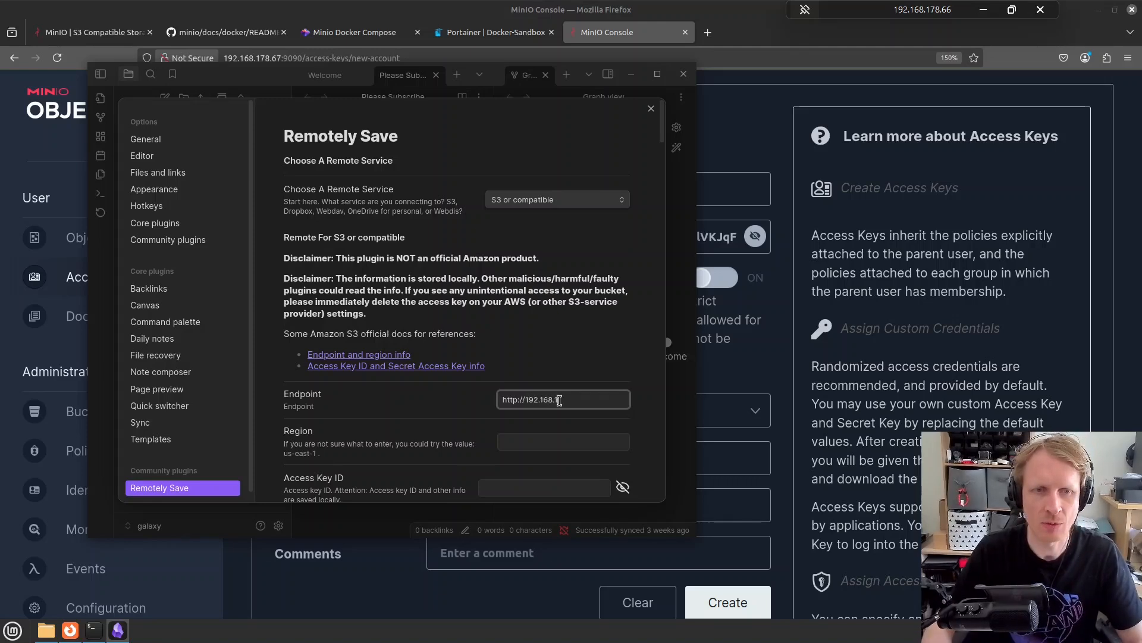
text(78.67:9123)
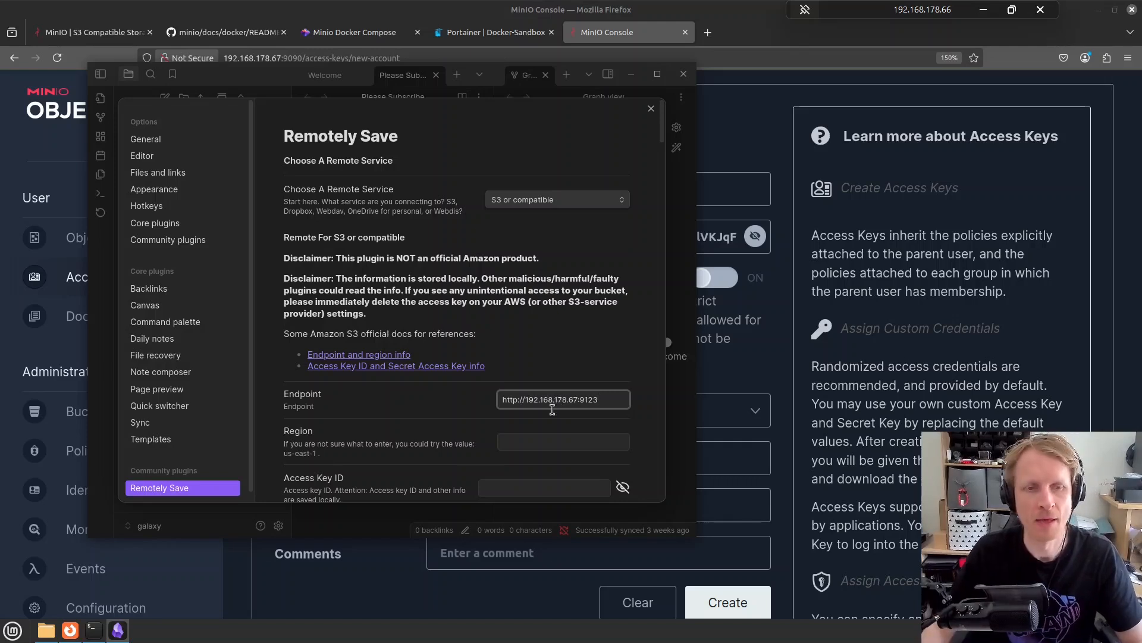
scroll(557, 424, down, 2)
Set the S3 region to us-east-1
click(555, 375)
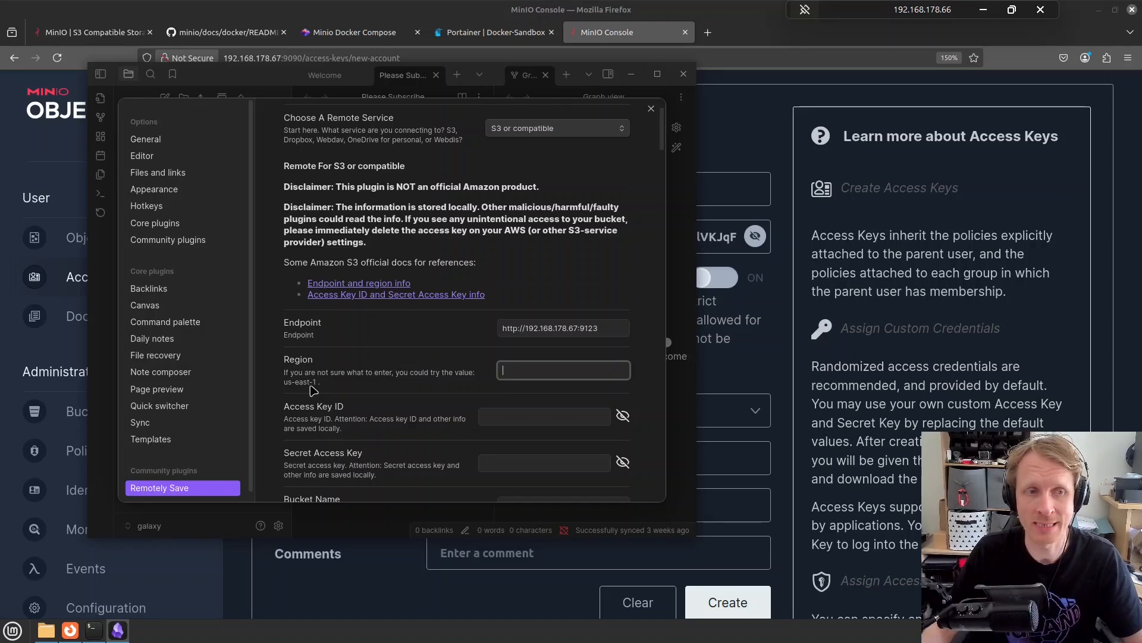
text(us-ea)
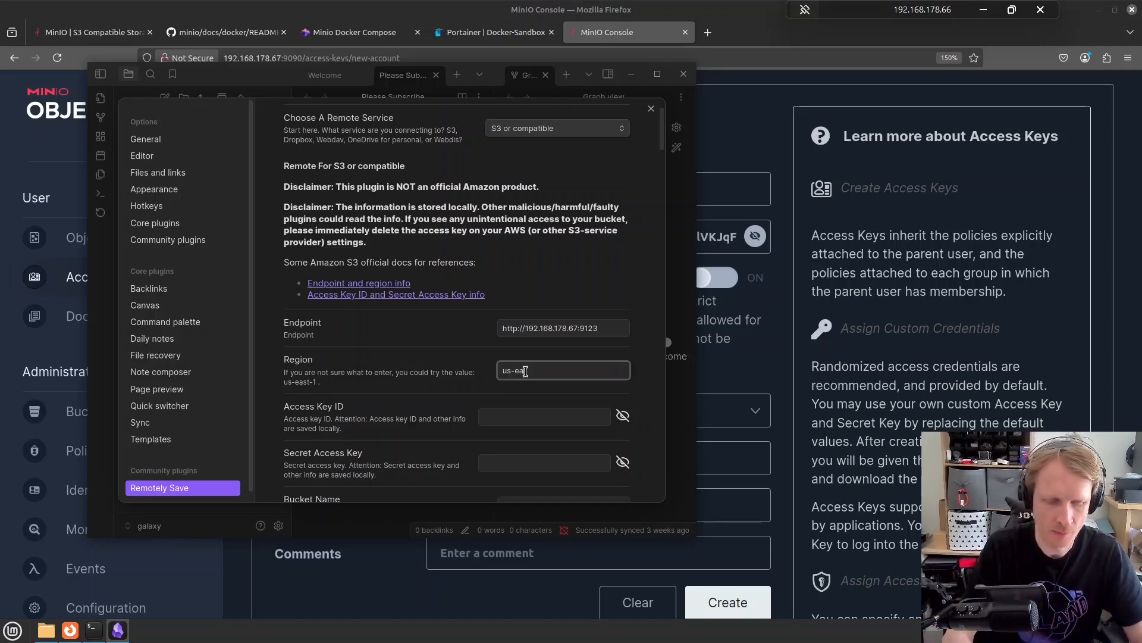
text(st-1)
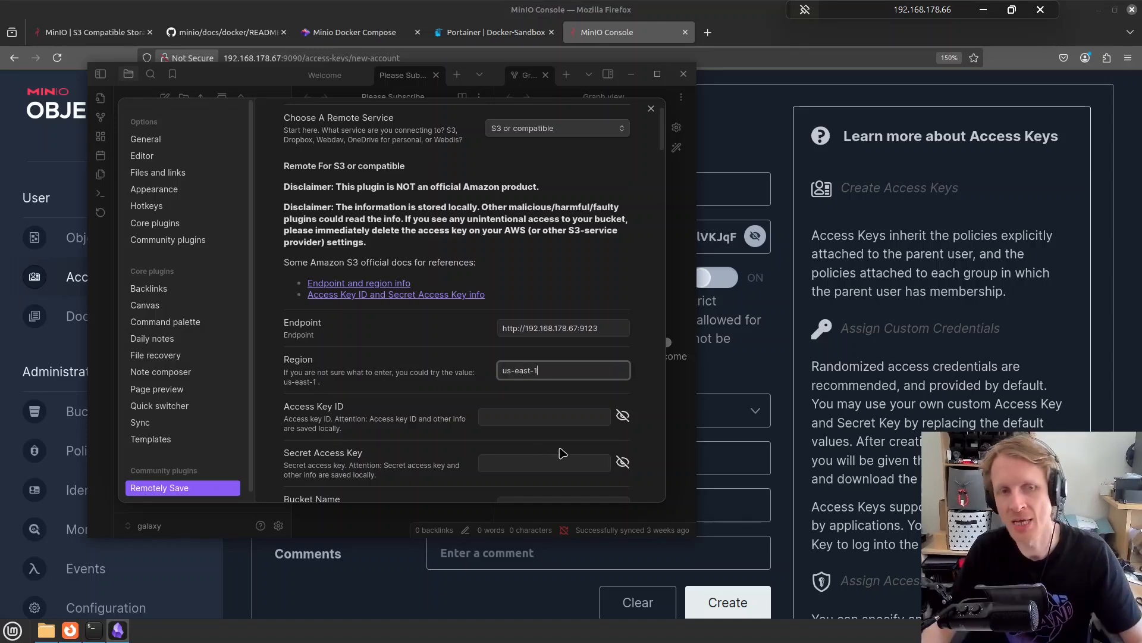
click(541, 419)
scroll(541, 420, down, 2)
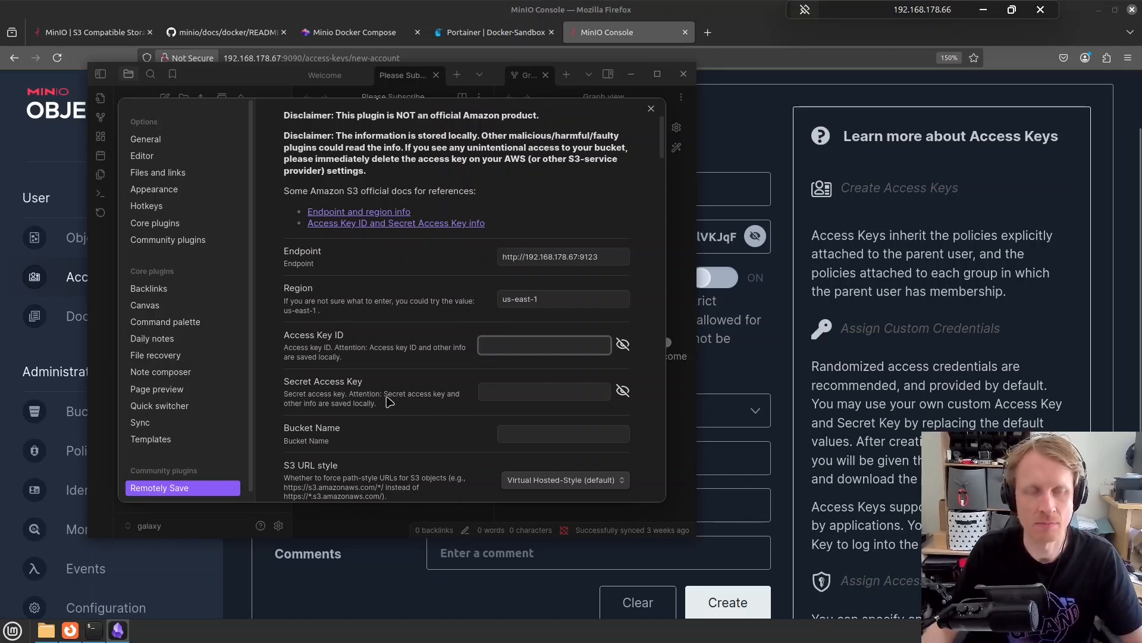
Copy MinIO's generated access key into Obsidian's Access Key ID field
click(789, 362)
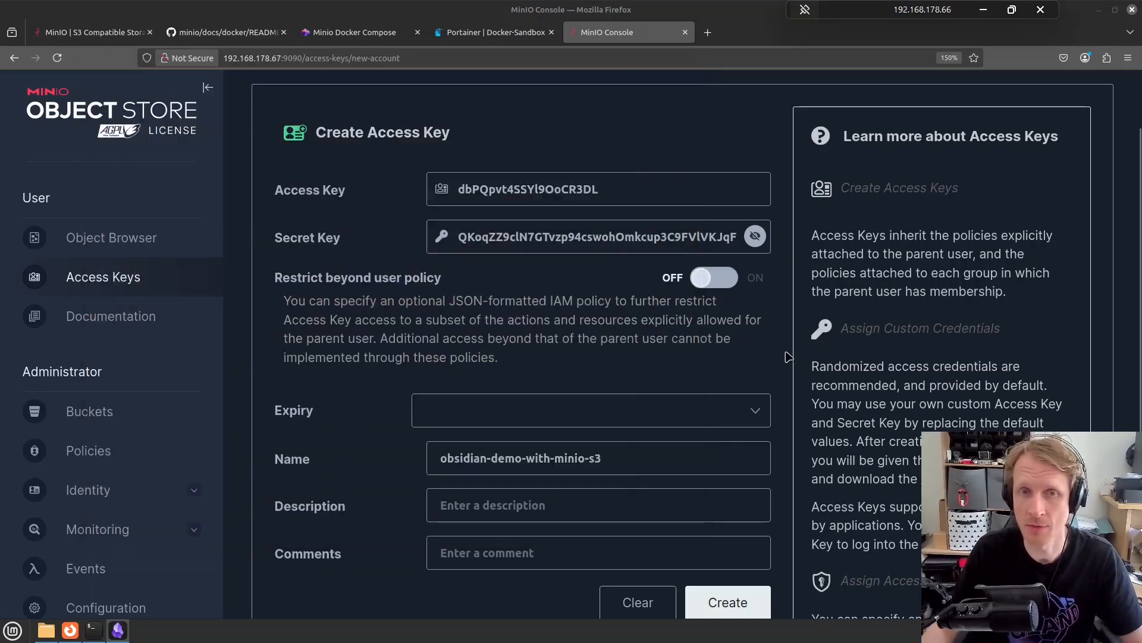
double_click(593, 189)
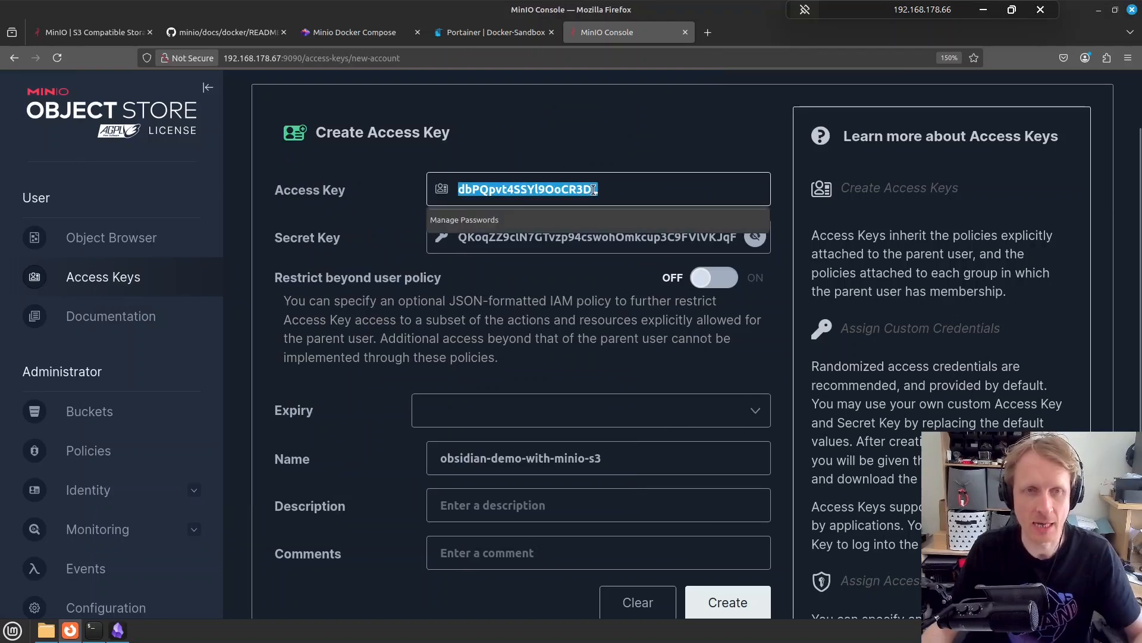
right_click(561, 189)
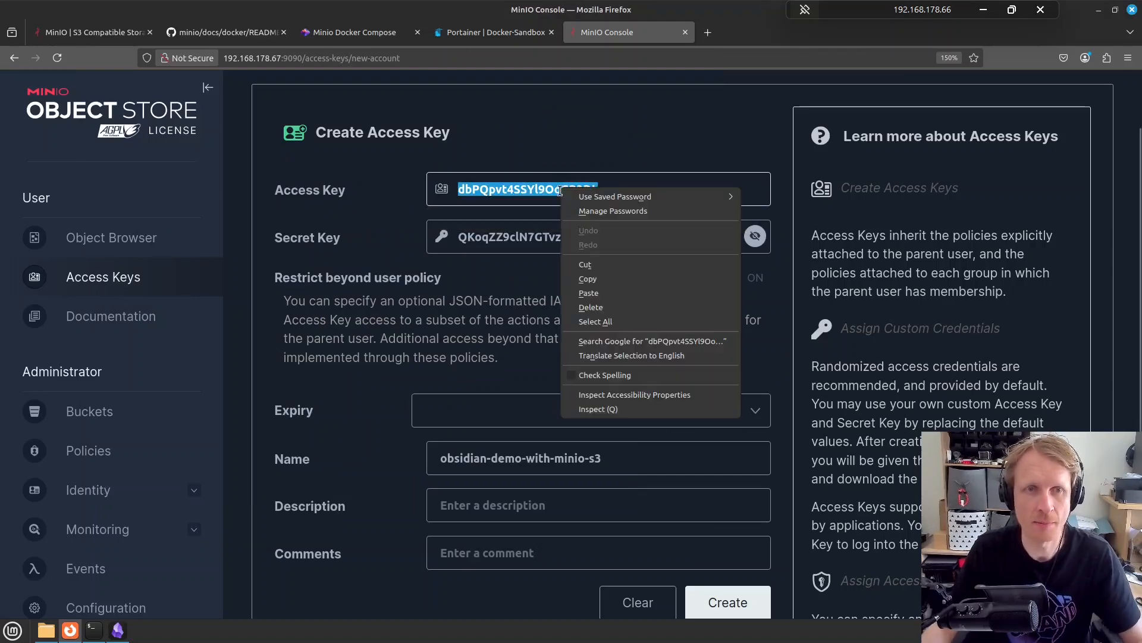
click(589, 279)
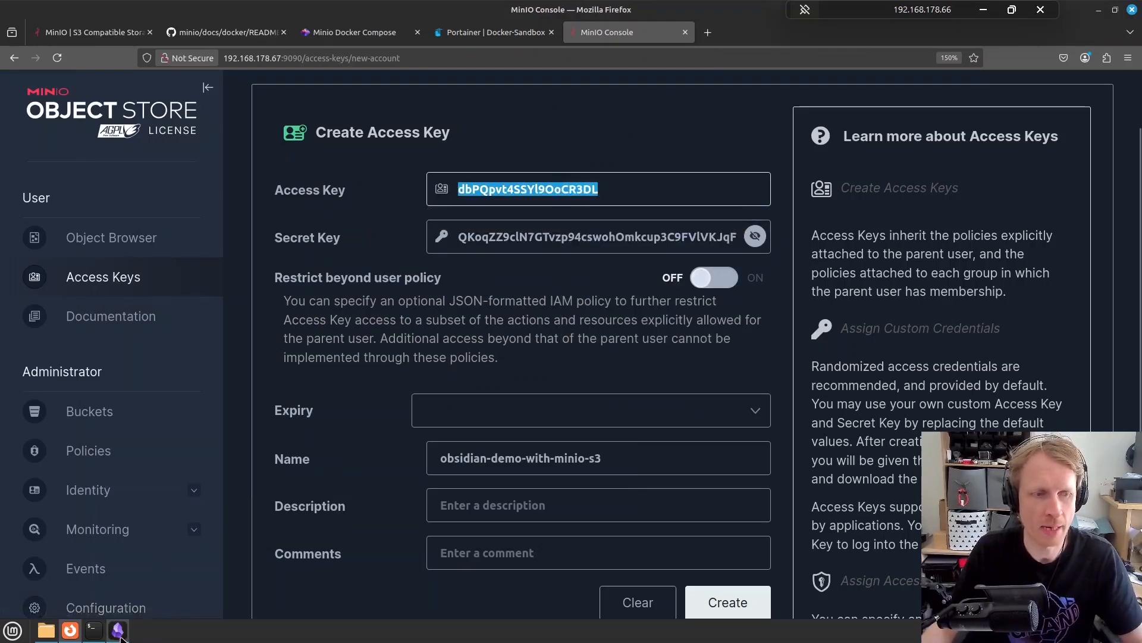
click(117, 629)
key(ctrl+v)
Paste MinIO's generated secret key into Obsidian's Secret Access Key field
click(756, 361)
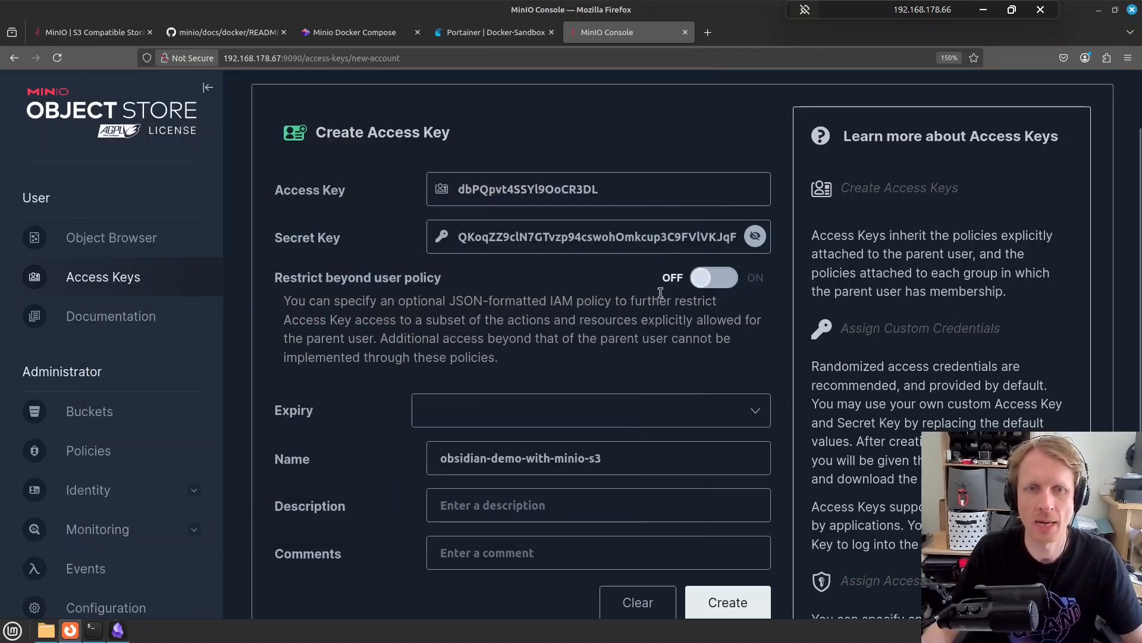
double_click(622, 237)
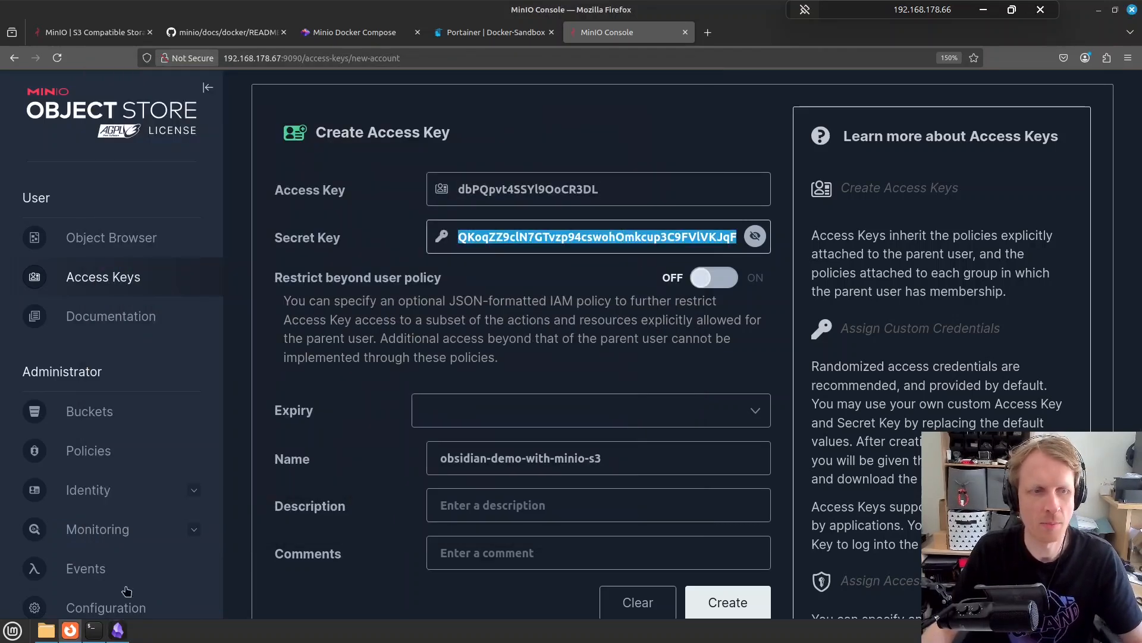
click(123, 634)
click(545, 388)
key(ctrl+v)
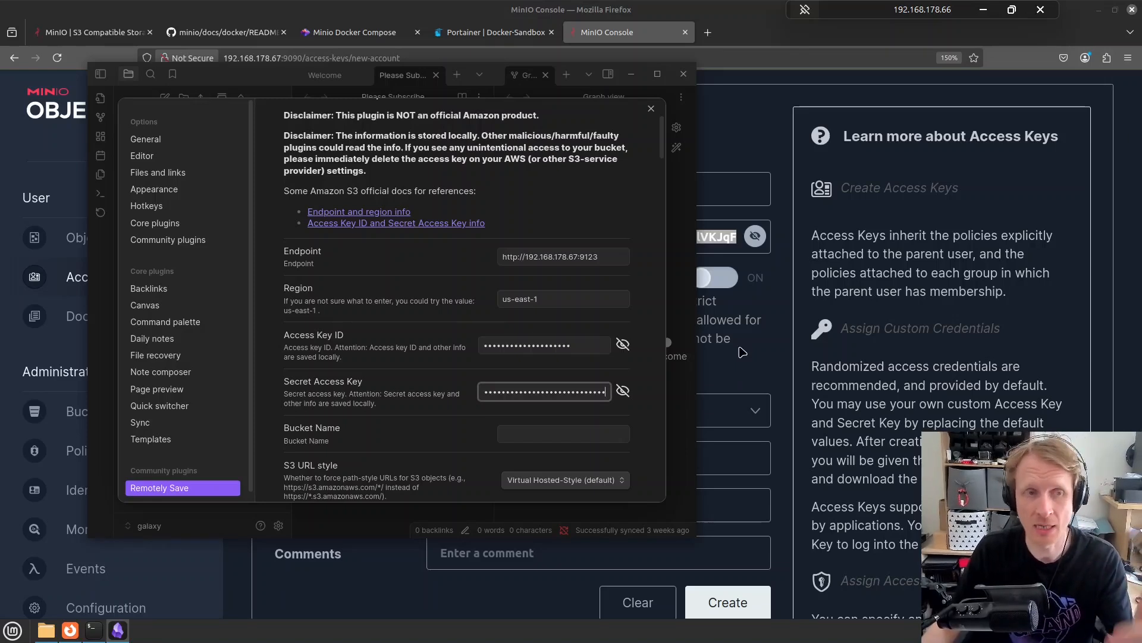
Create the obsidian-demo-with-minio-s3 access key in MinIO and close the confirmation
click(803, 366)
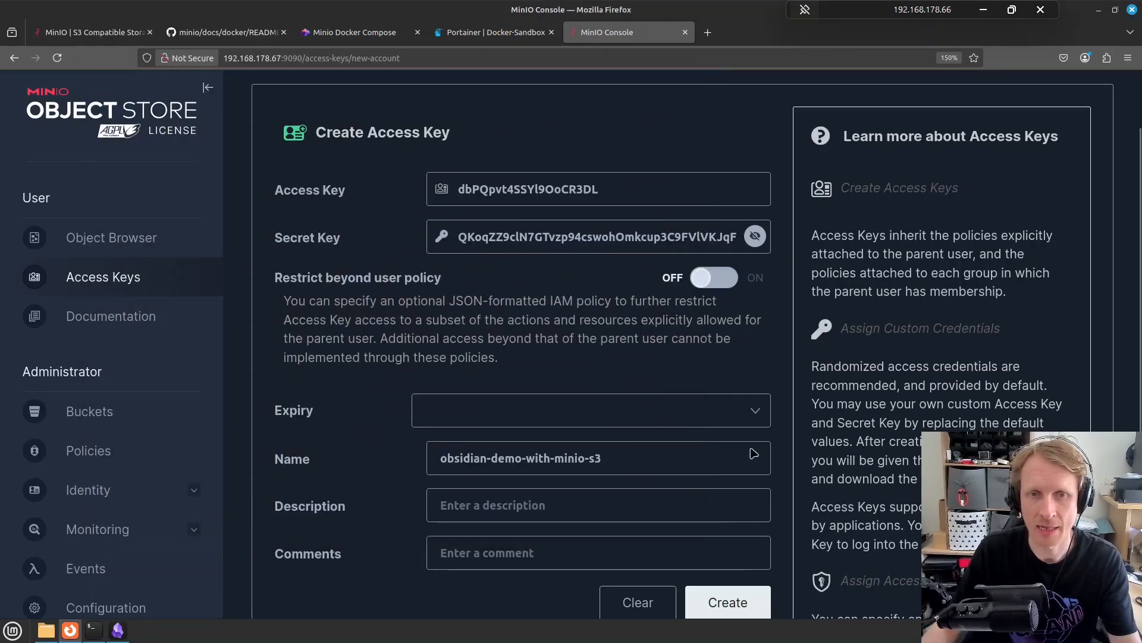
click(732, 607)
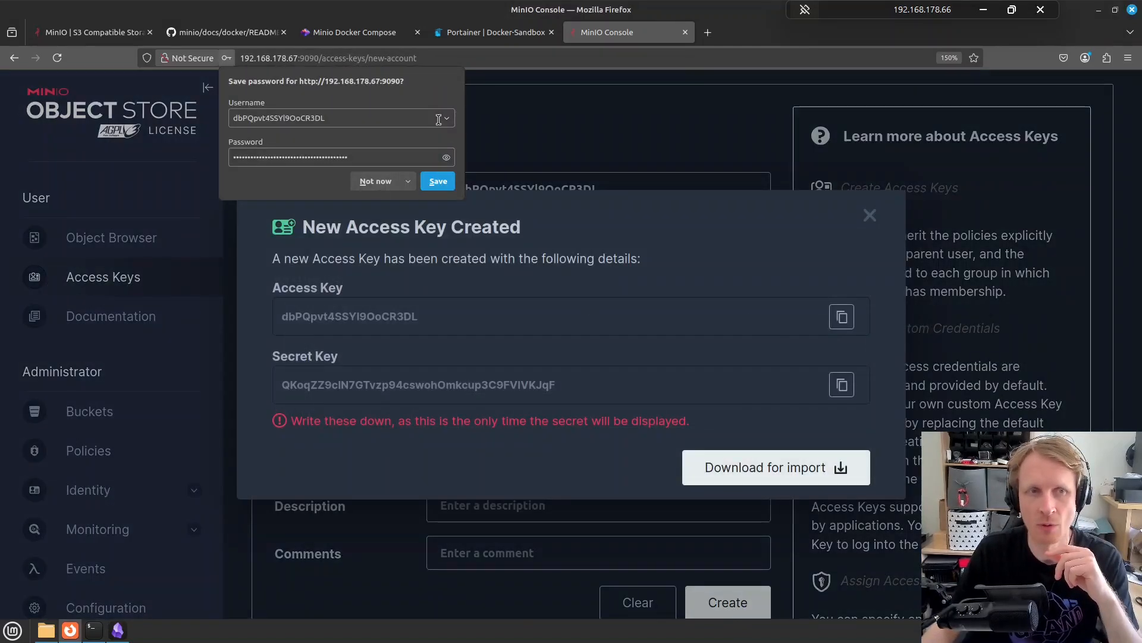
click(376, 181)
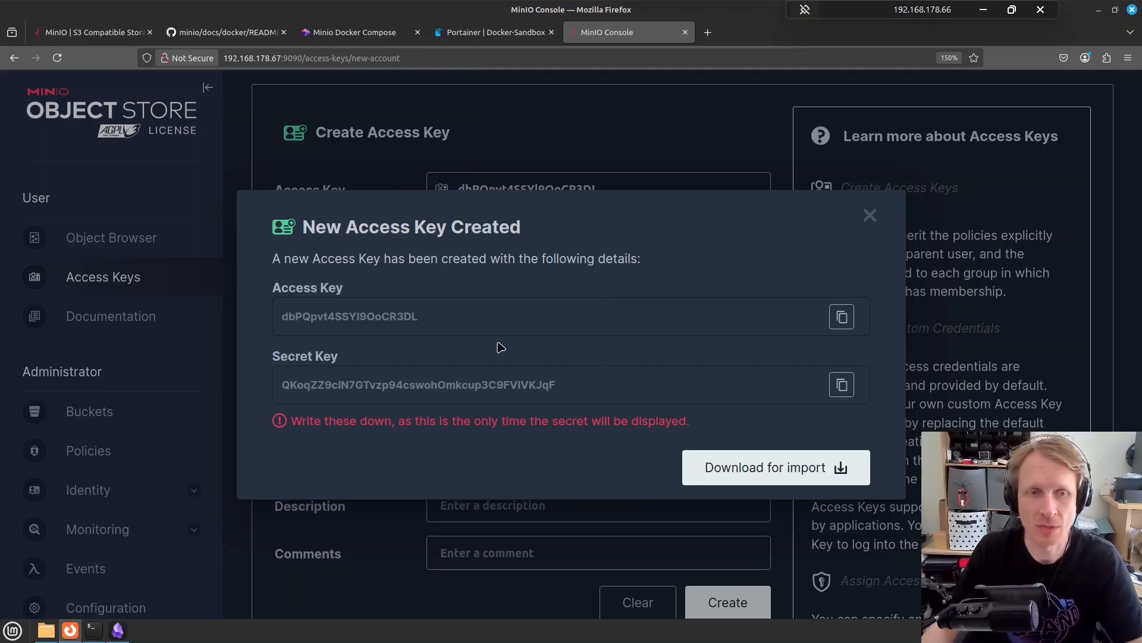
drag(441, 421, 708, 437)
click(714, 439)
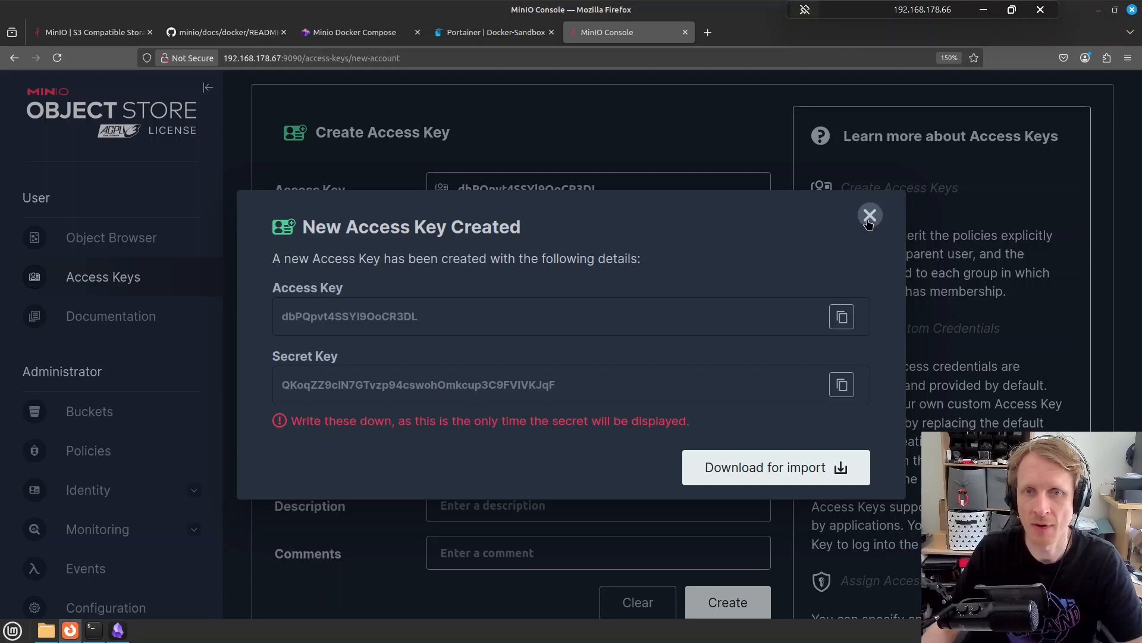
click(868, 216)
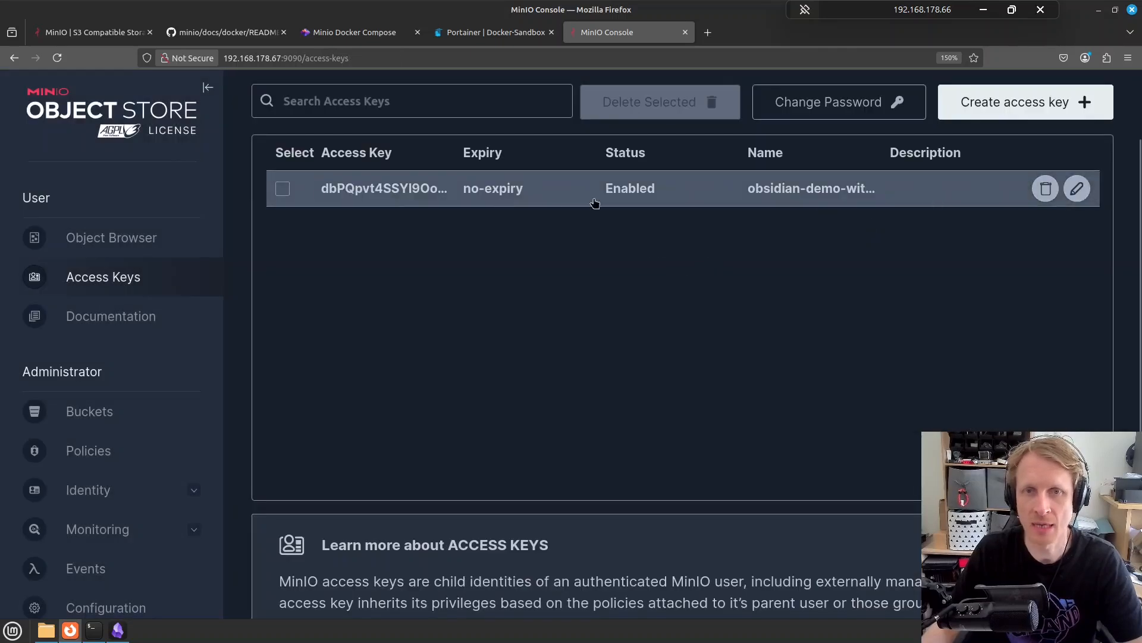
Check MinIO's bucket list and enter 'obsidian' as the Remotely Save bucket name
mouse_move(122, 637)
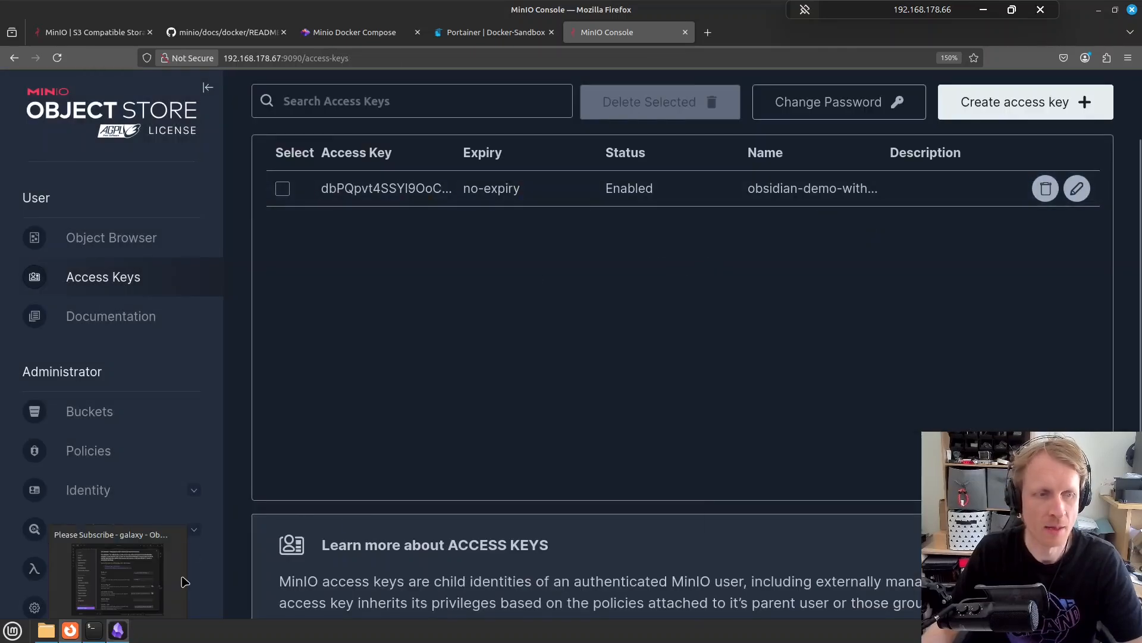
click(185, 581)
scroll(411, 290, down, 3)
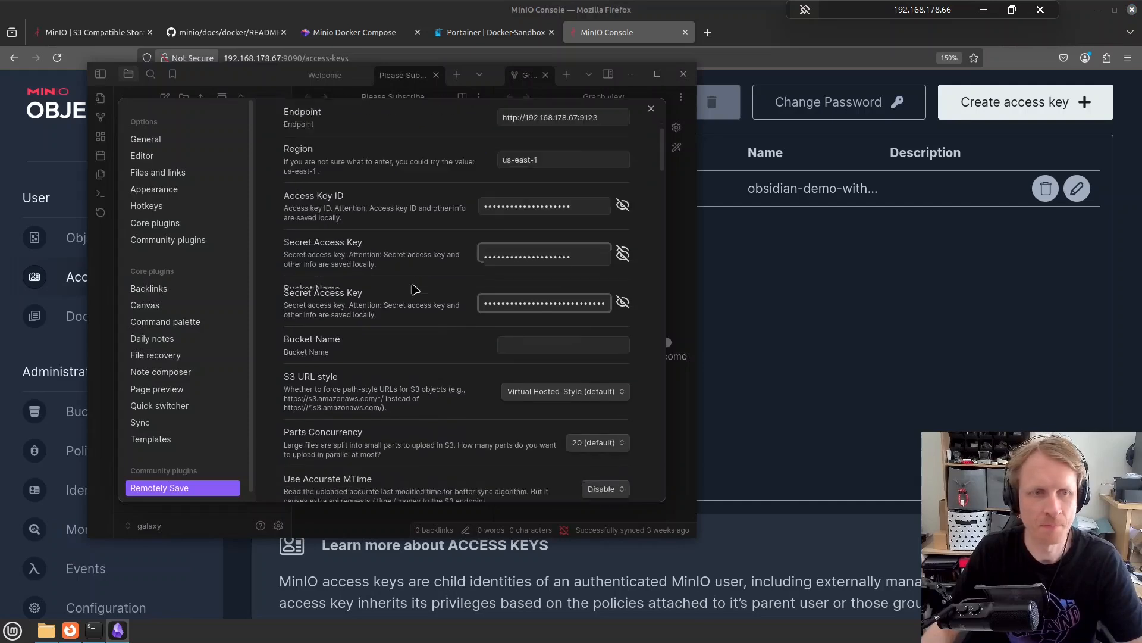
scroll(415, 290, down, 1)
click(559, 221)
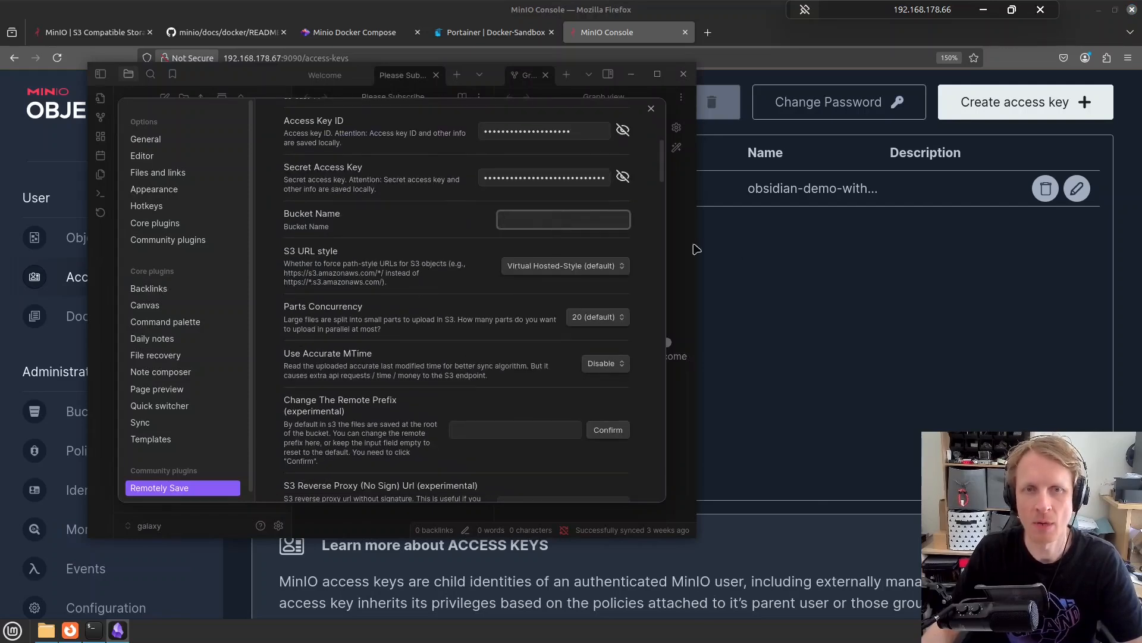
click(850, 274)
click(89, 411)
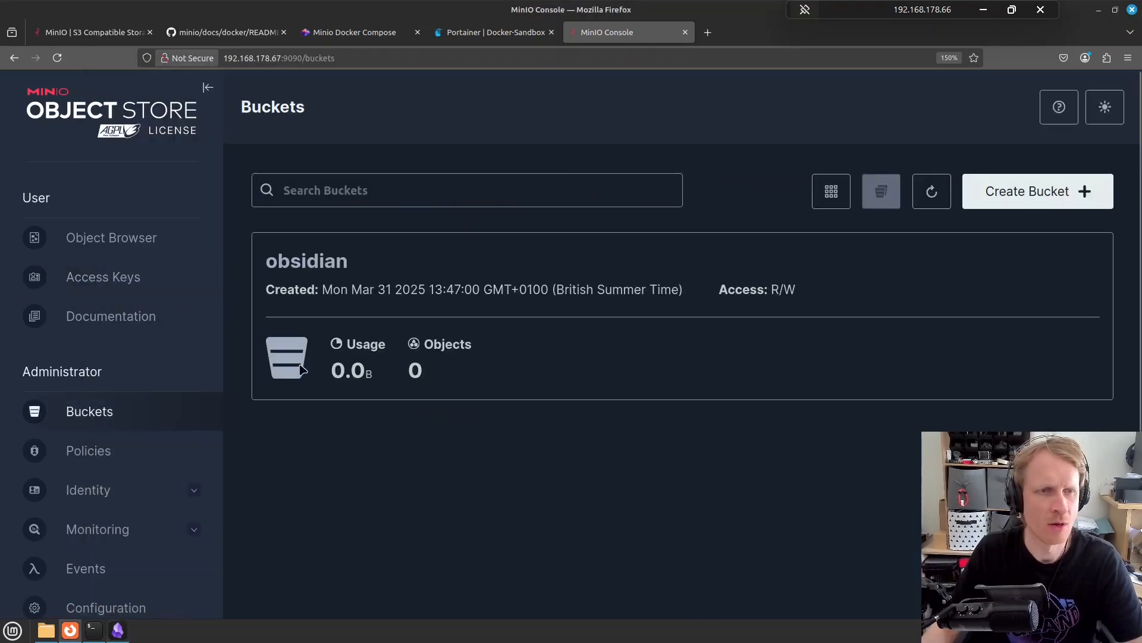
click(127, 632)
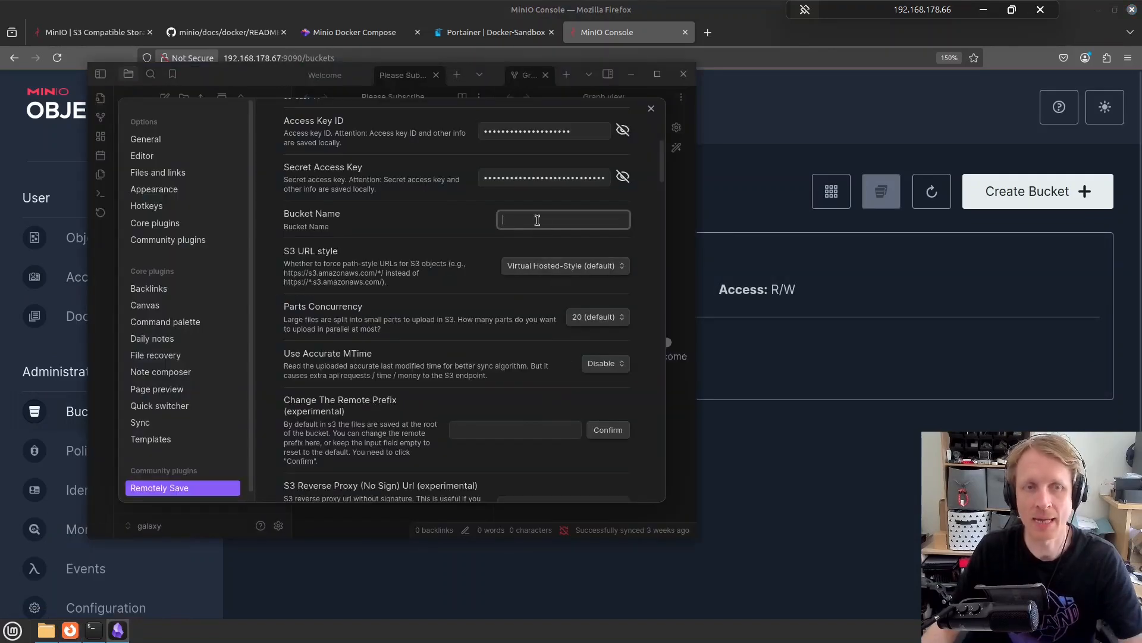
text(obsidian)
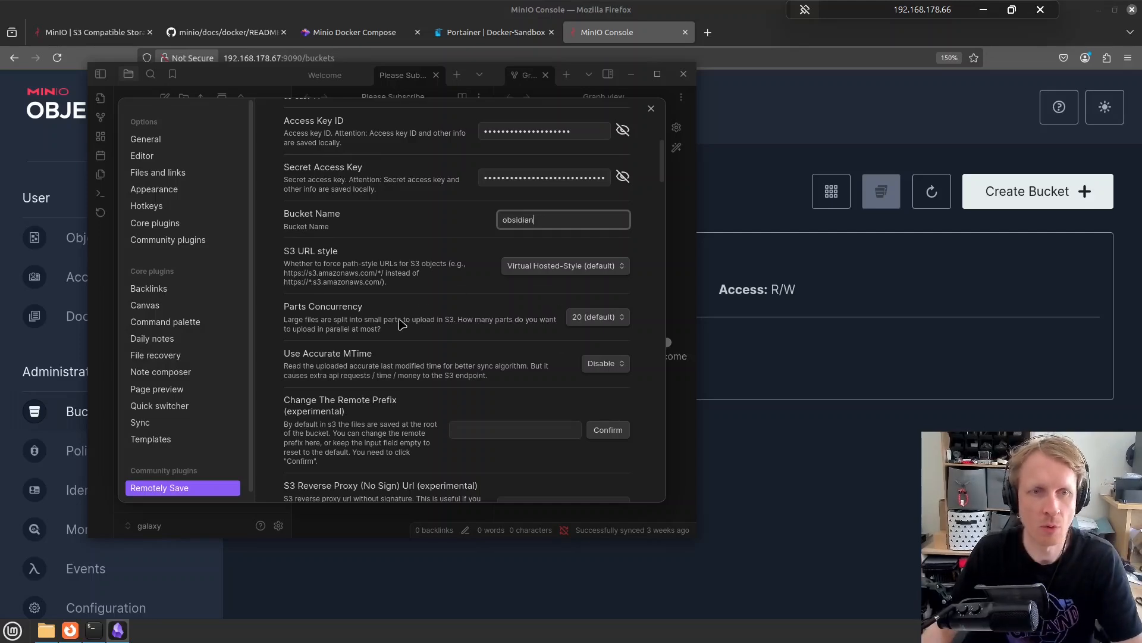
scroll(400, 324, down, 5)
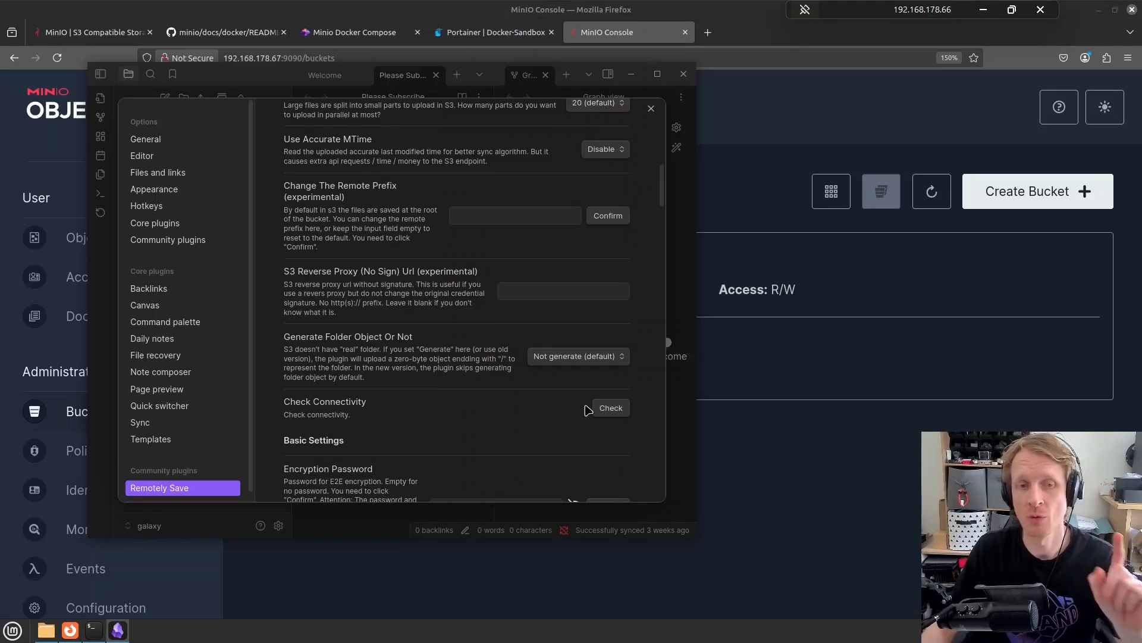
Test the bucket connection and set start-up sync to run once after 1 second
click(611, 408)
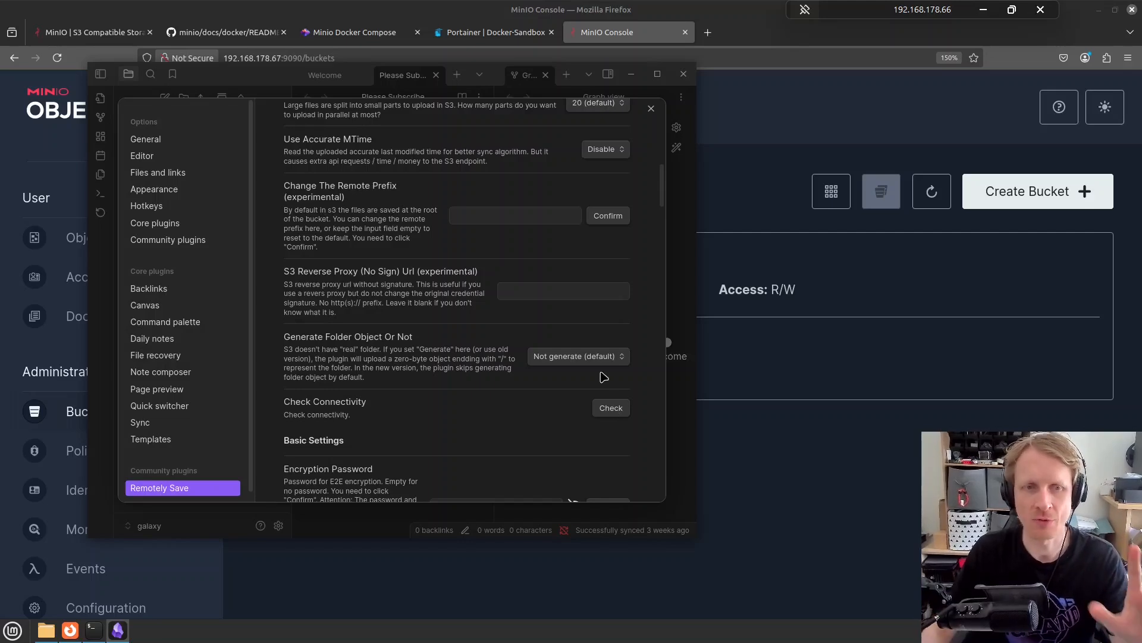
scroll(473, 371, down, 3)
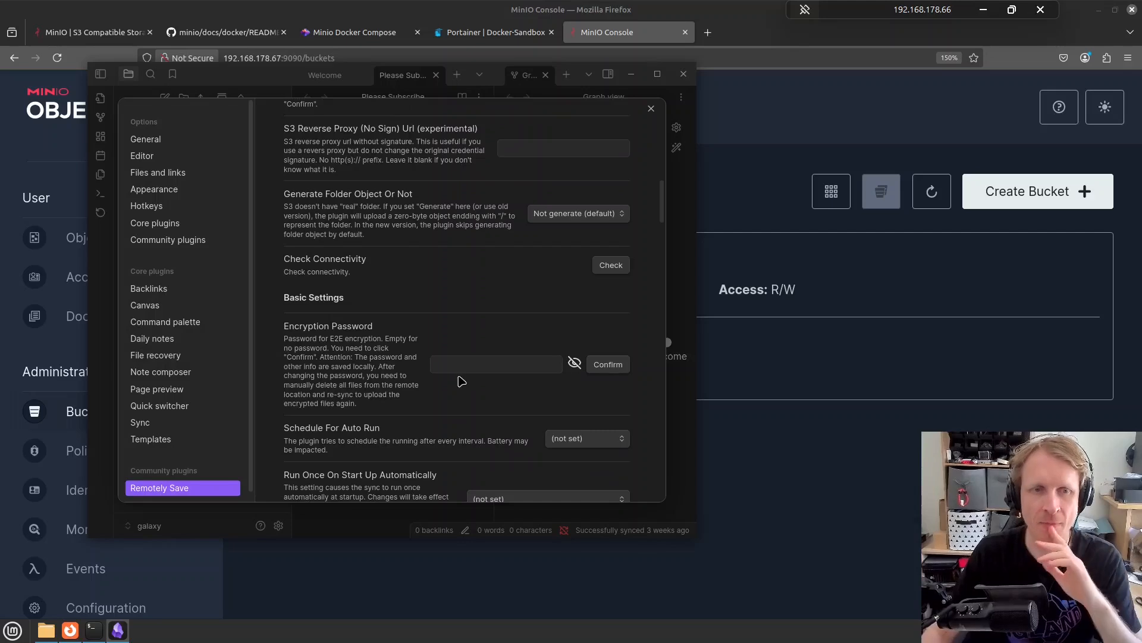
scroll(459, 379, down, 6)
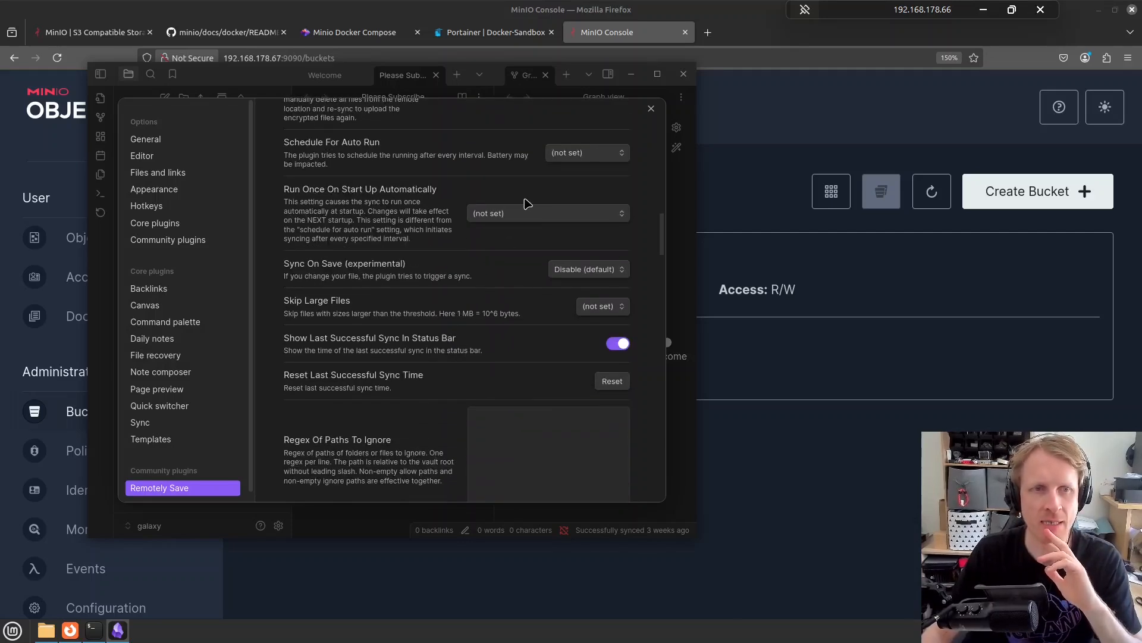
click(524, 218)
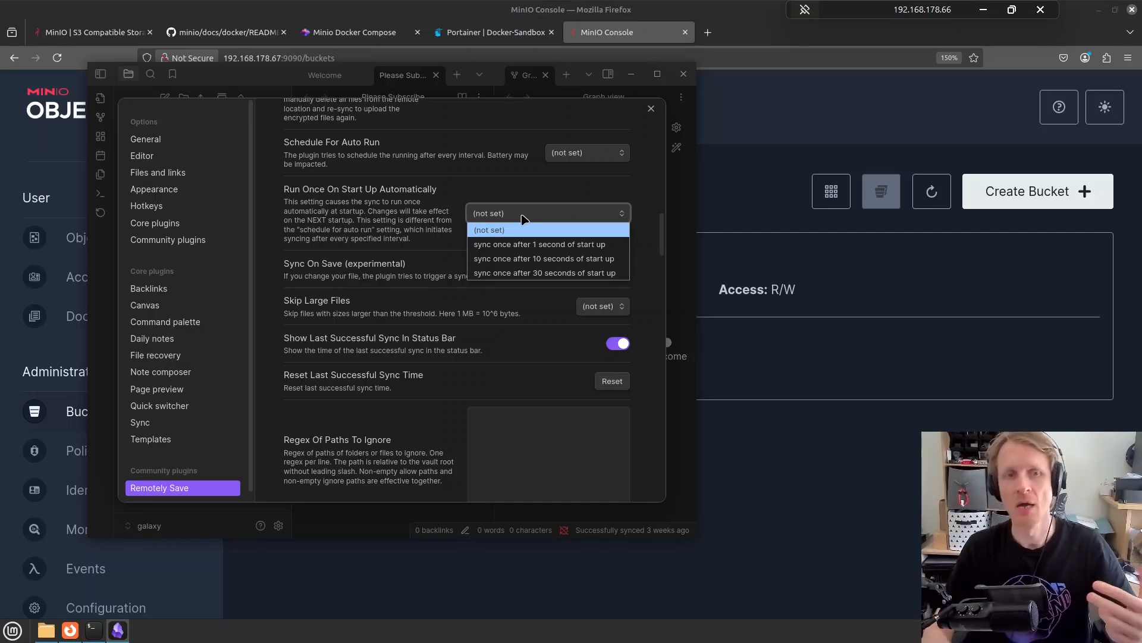
click(534, 247)
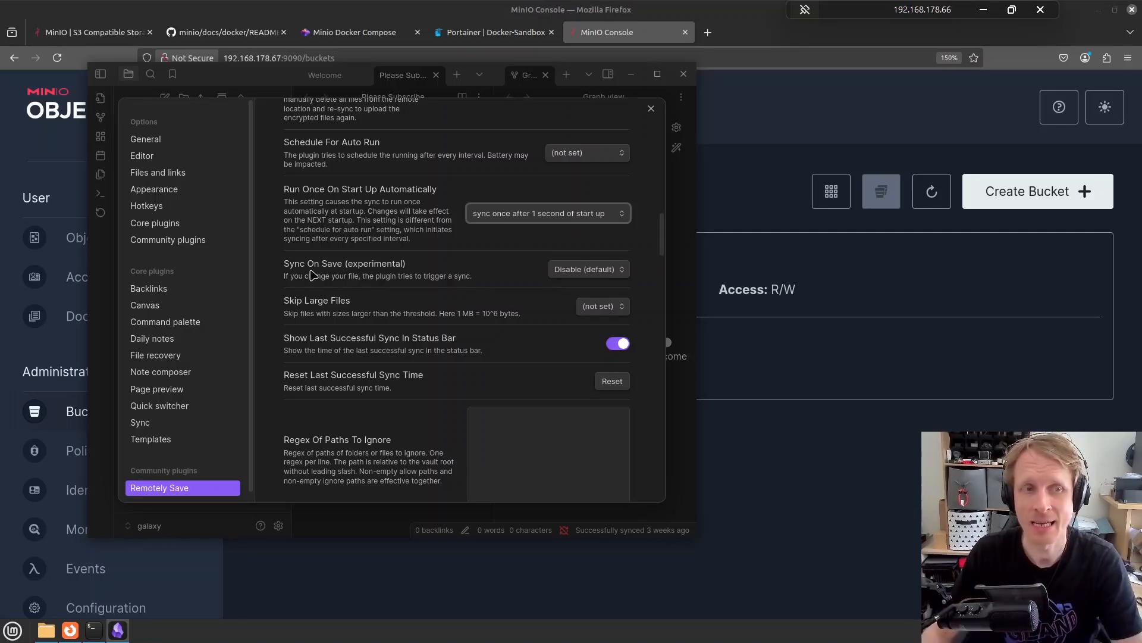
Enable sync on save, keep large files unskipped, and review the remaining sync options
click(588, 270)
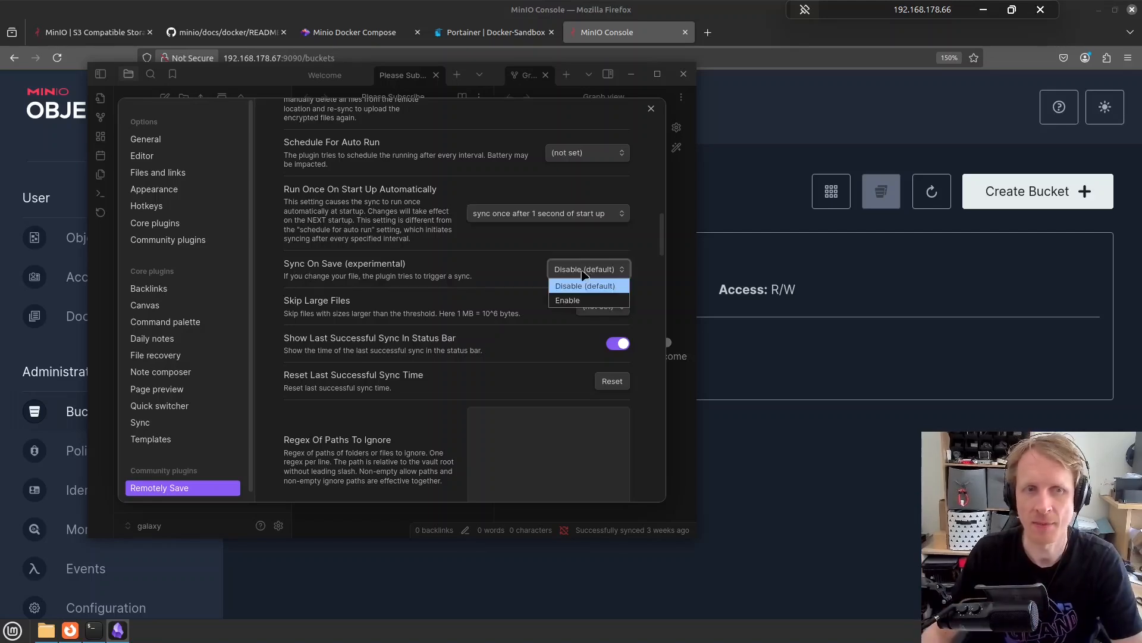
click(560, 301)
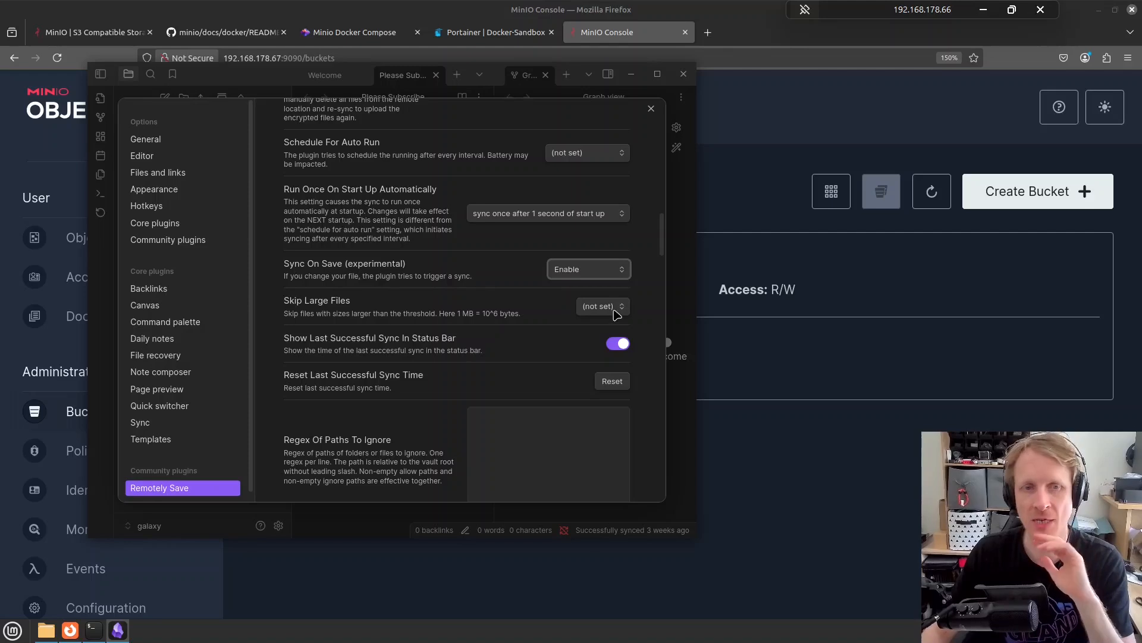
click(603, 306)
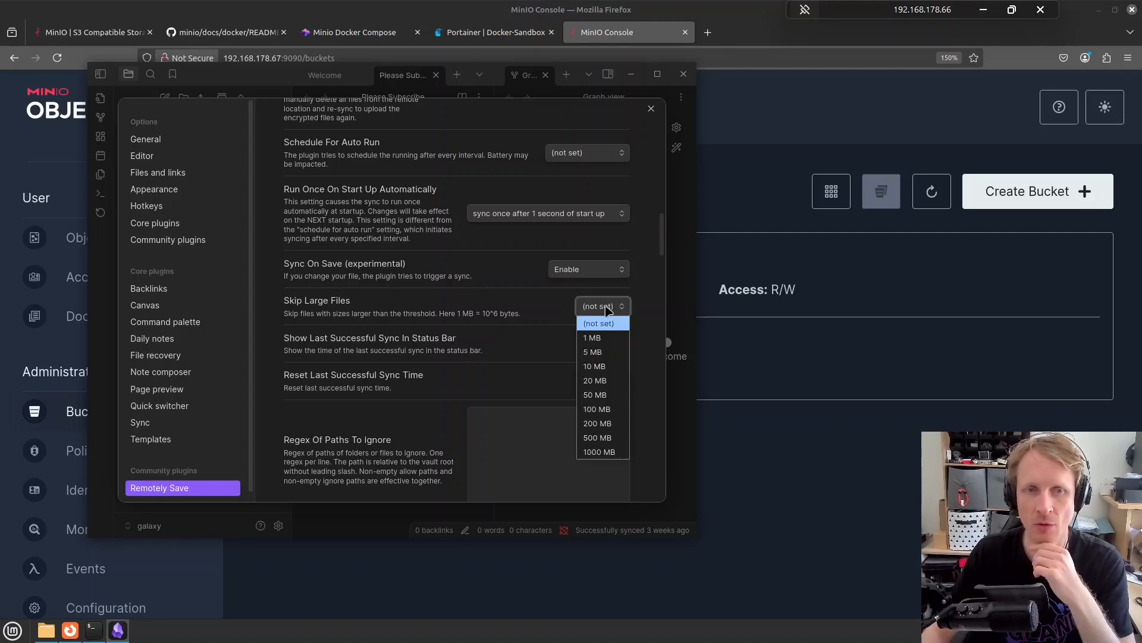
click(521, 312)
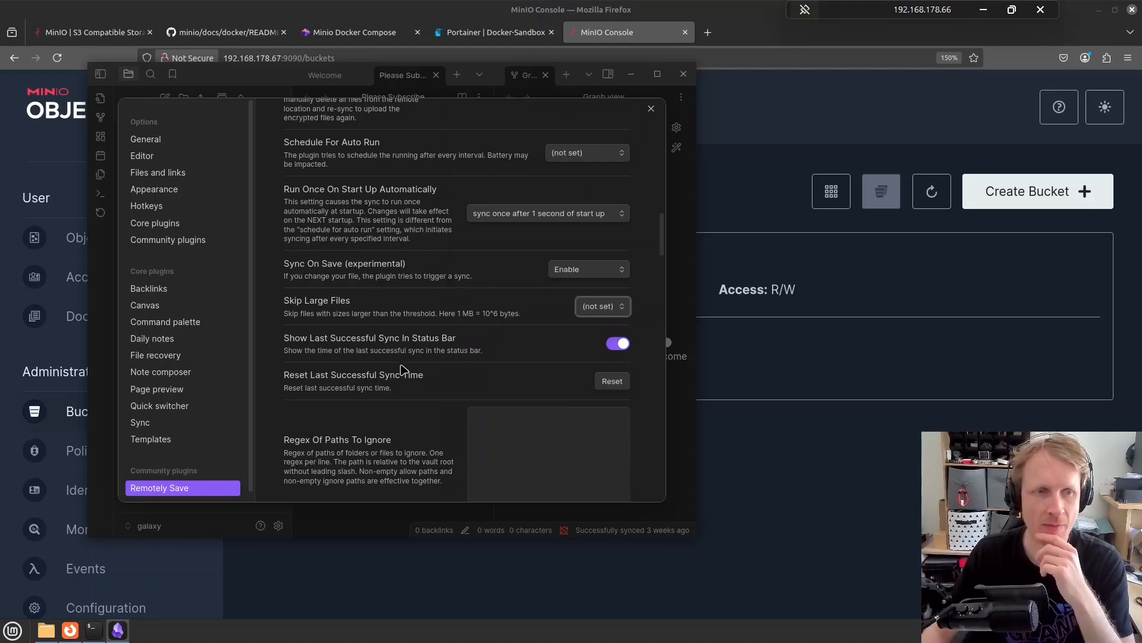
scroll(423, 365, down, 2)
scroll(425, 365, down, 3)
scroll(425, 365, down, 5)
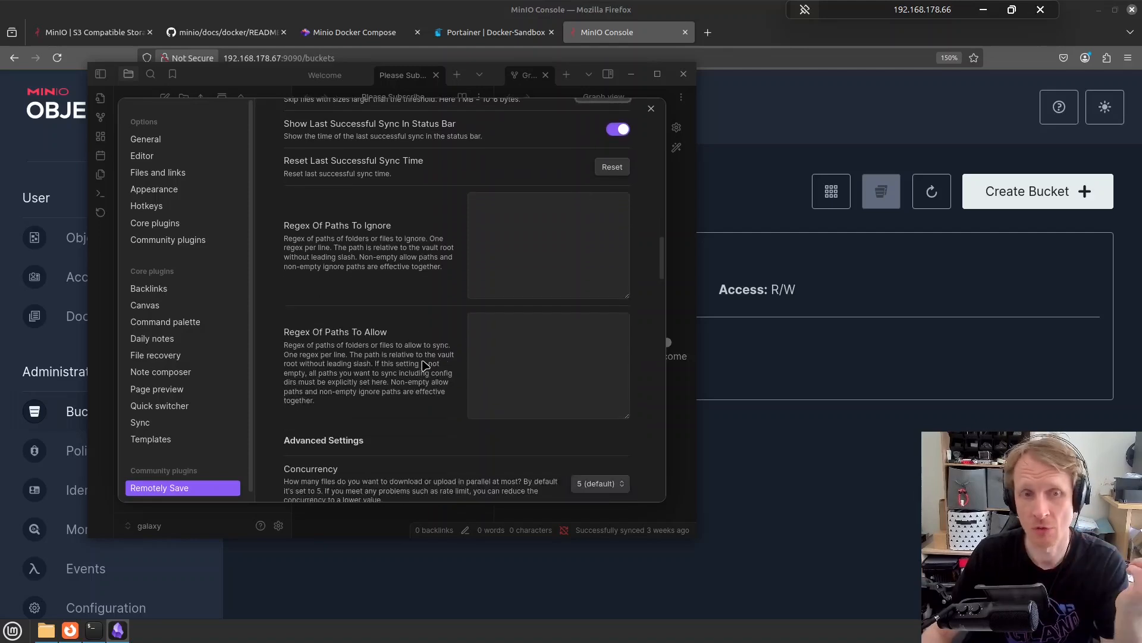
scroll(424, 365, down, 3)
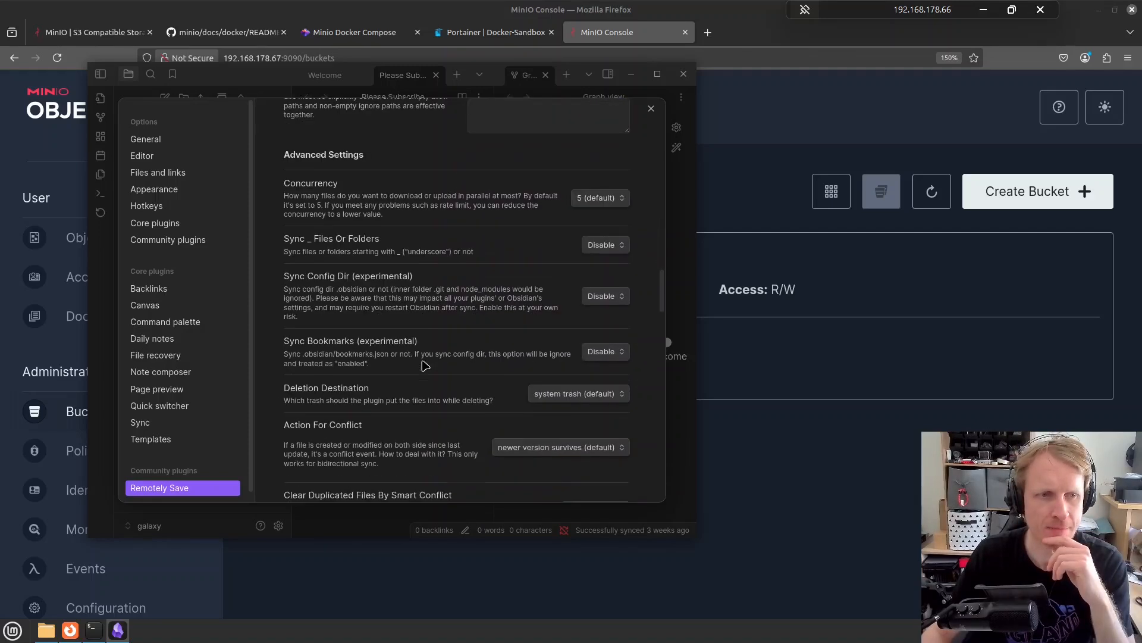
scroll(425, 366, down, 3)
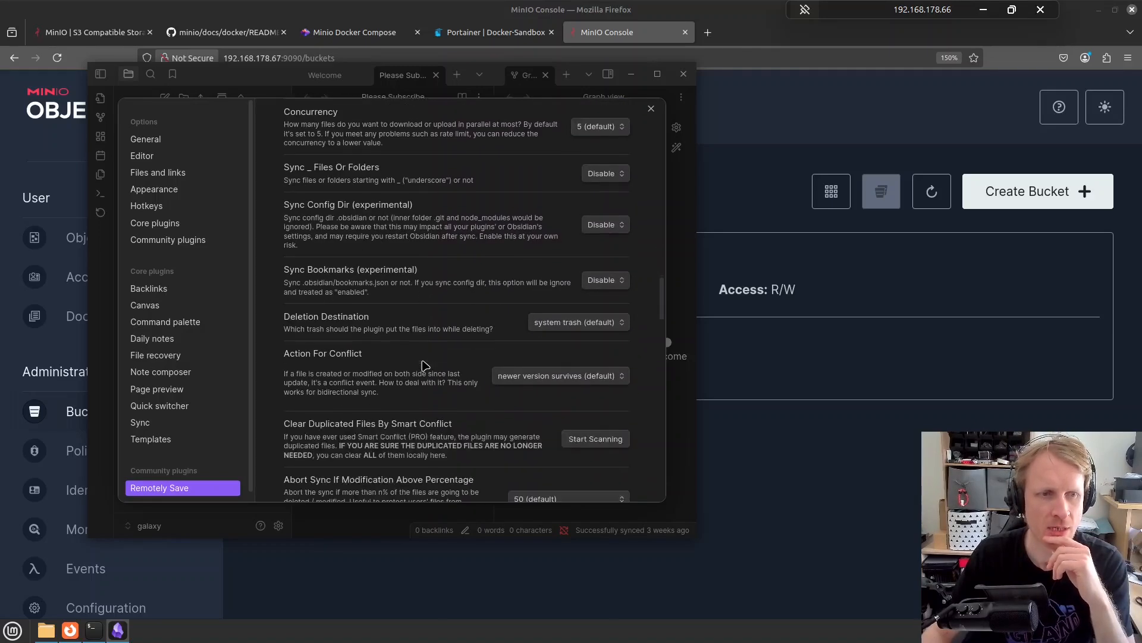
scroll(425, 365, down, 6)
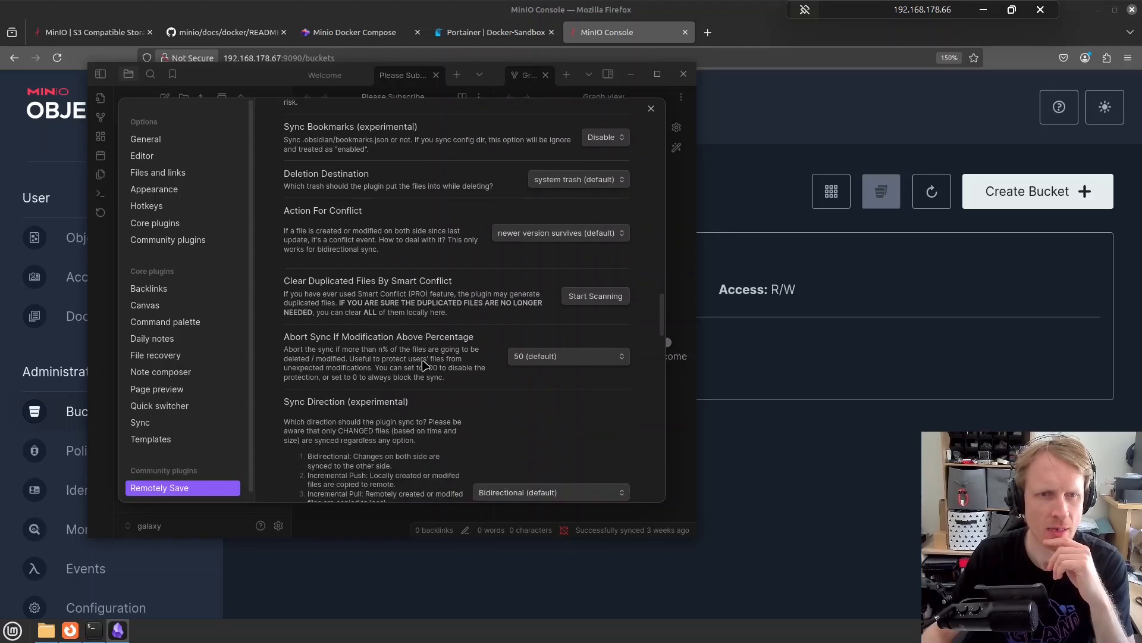
scroll(459, 308, up, 3)
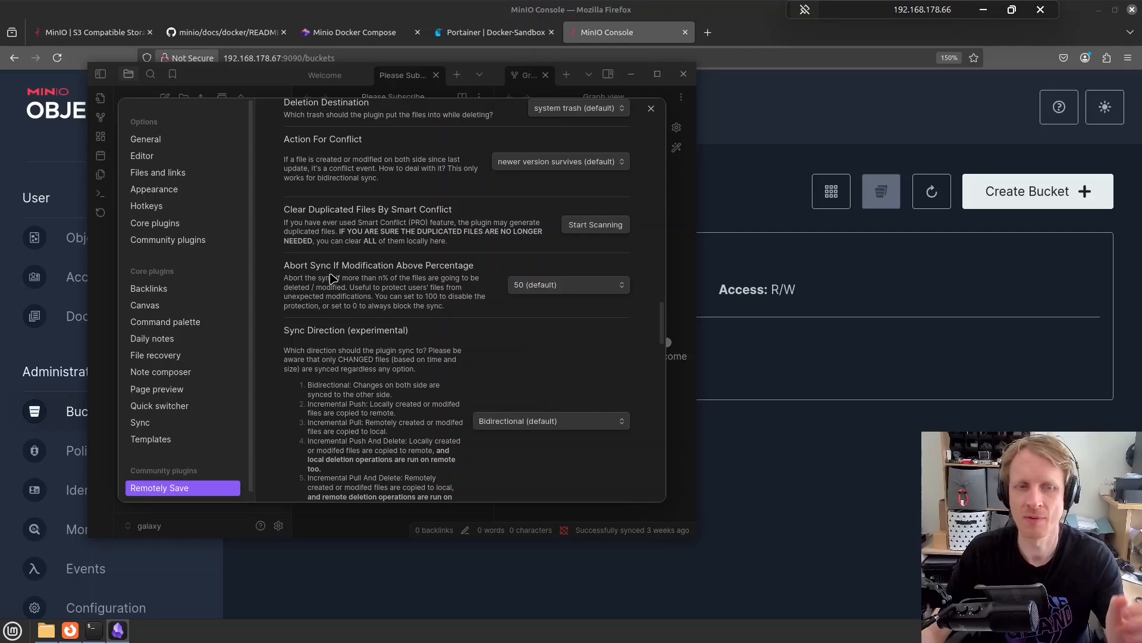
scroll(286, 270, down, 4)
scroll(440, 339, down, 18)
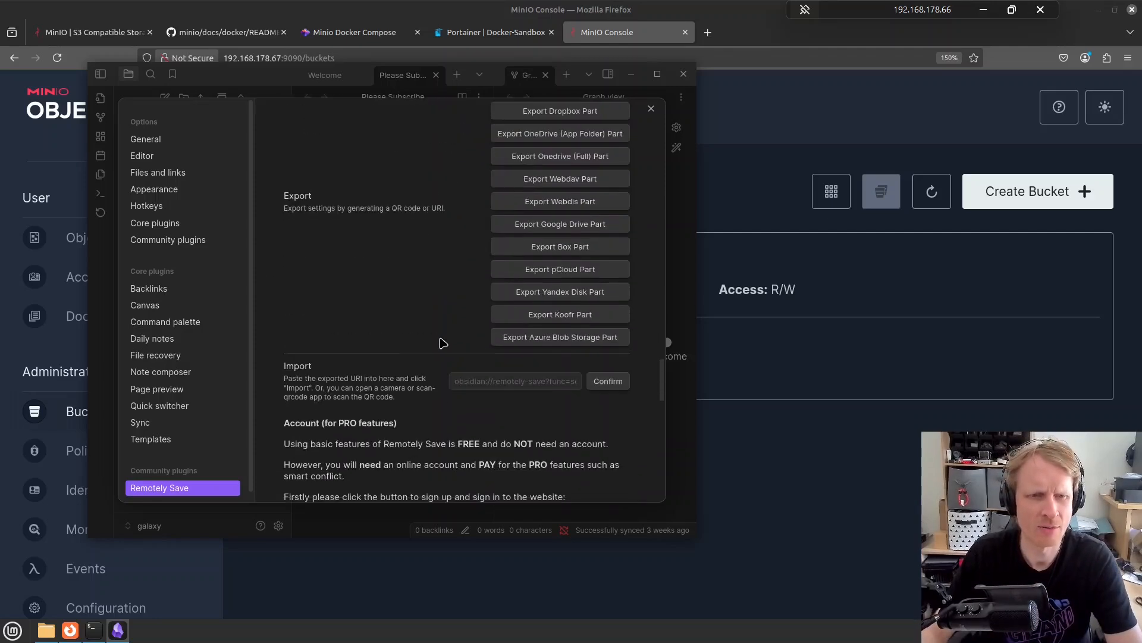
scroll(443, 344, down, 3)
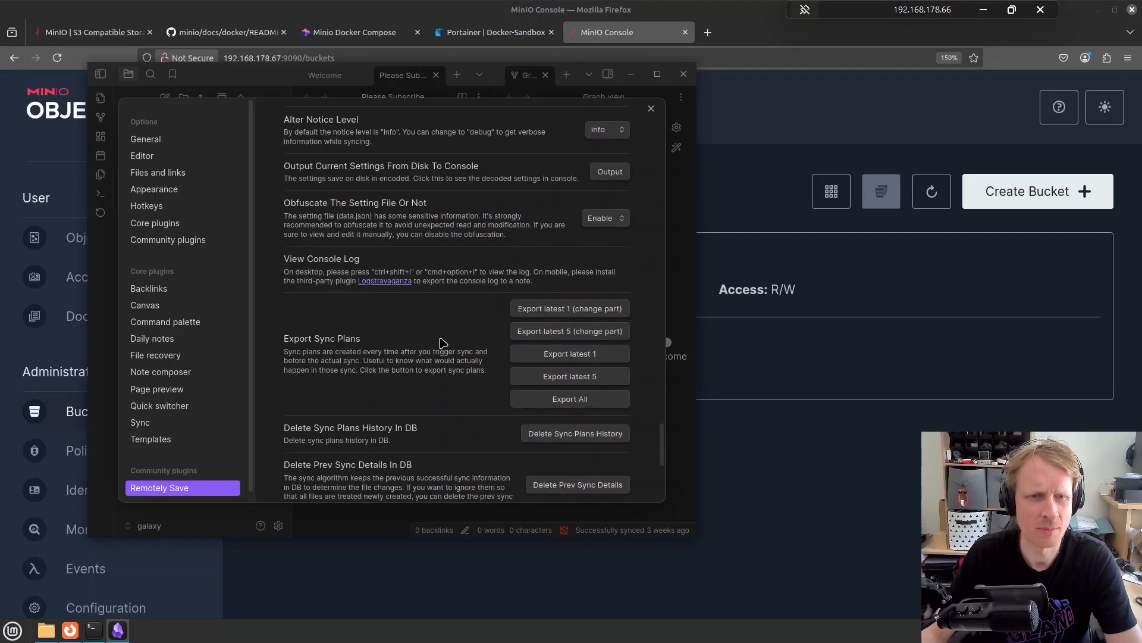
scroll(443, 344, down, 3)
scroll(443, 344, up, 5)
scroll(443, 344, up, 14)
scroll(442, 344, down, 1)
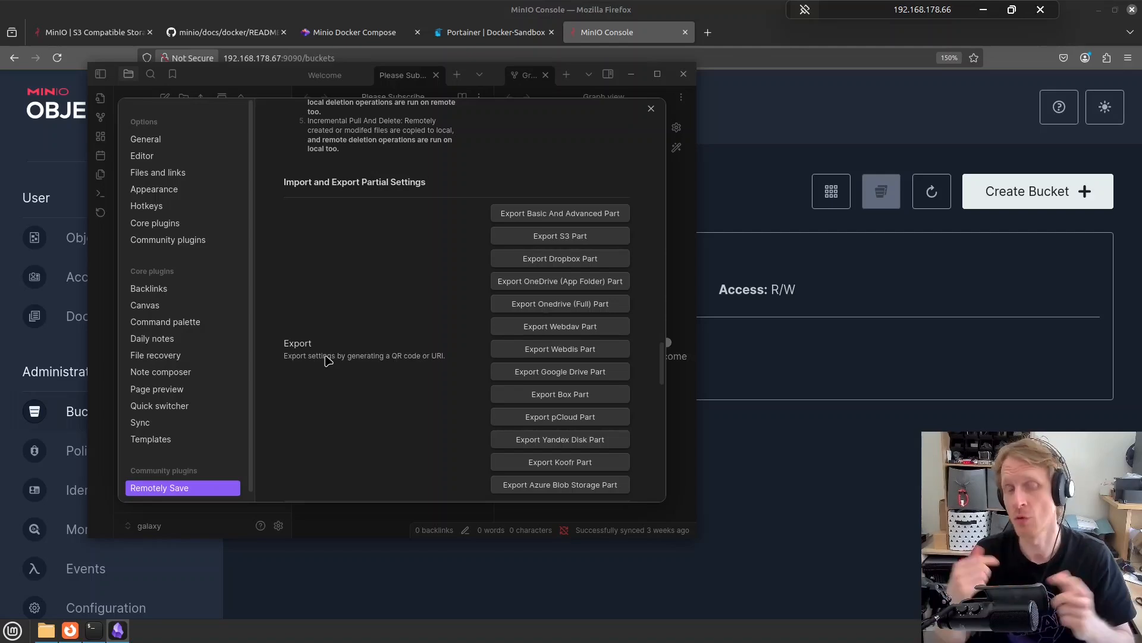
Export the S3 settings part as a QR code and copy its special URI to the clipboard
click(568, 238)
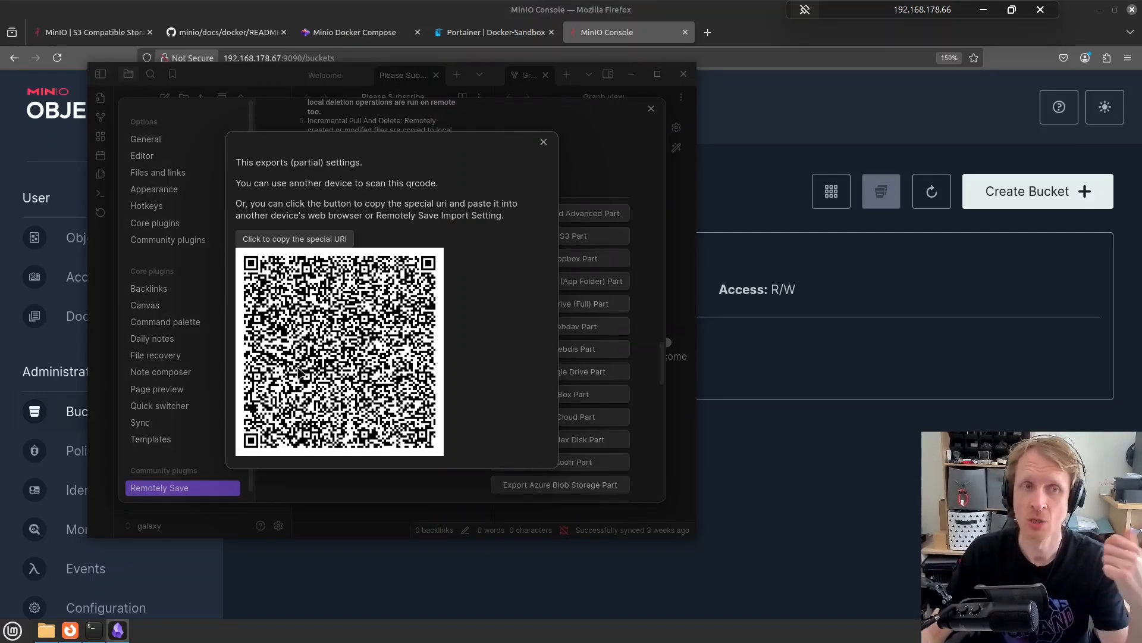
click(284, 241)
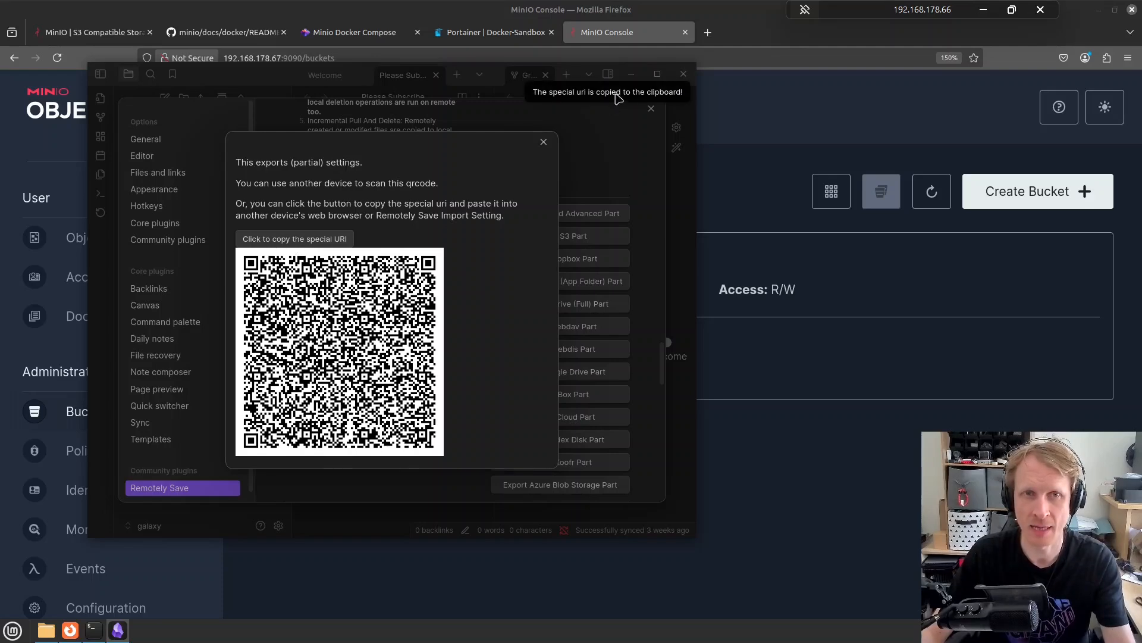
click(706, 35)
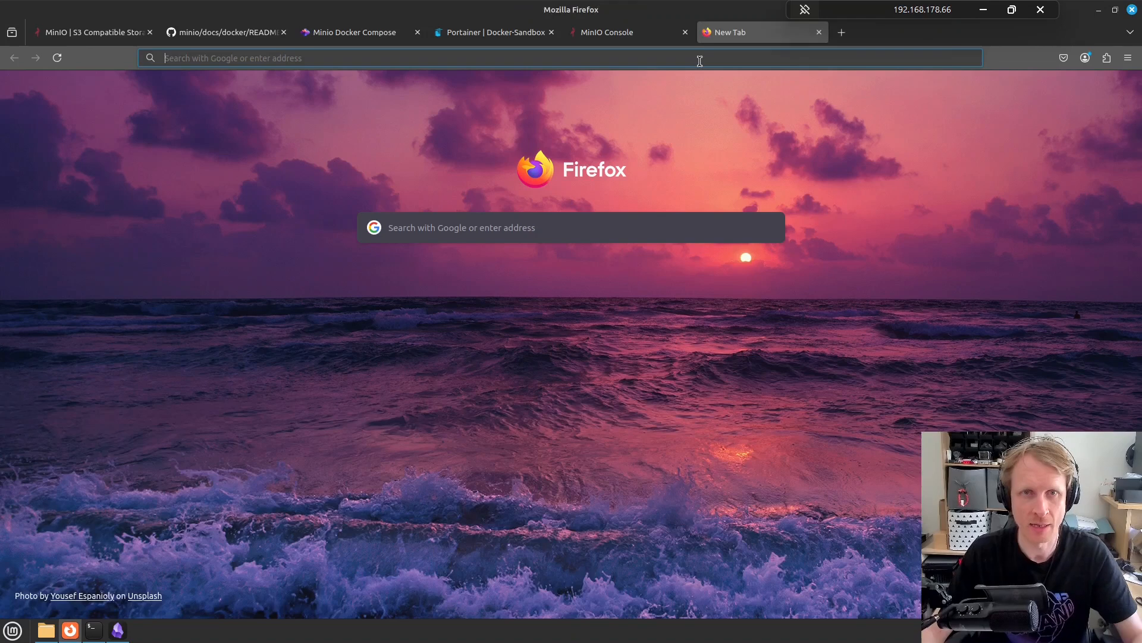
Paste the copied obsidian://remotely-save settings URI into a new Firefox tab's address bar, then return to Obsidian
click(700, 61)
key(ctrl+v)
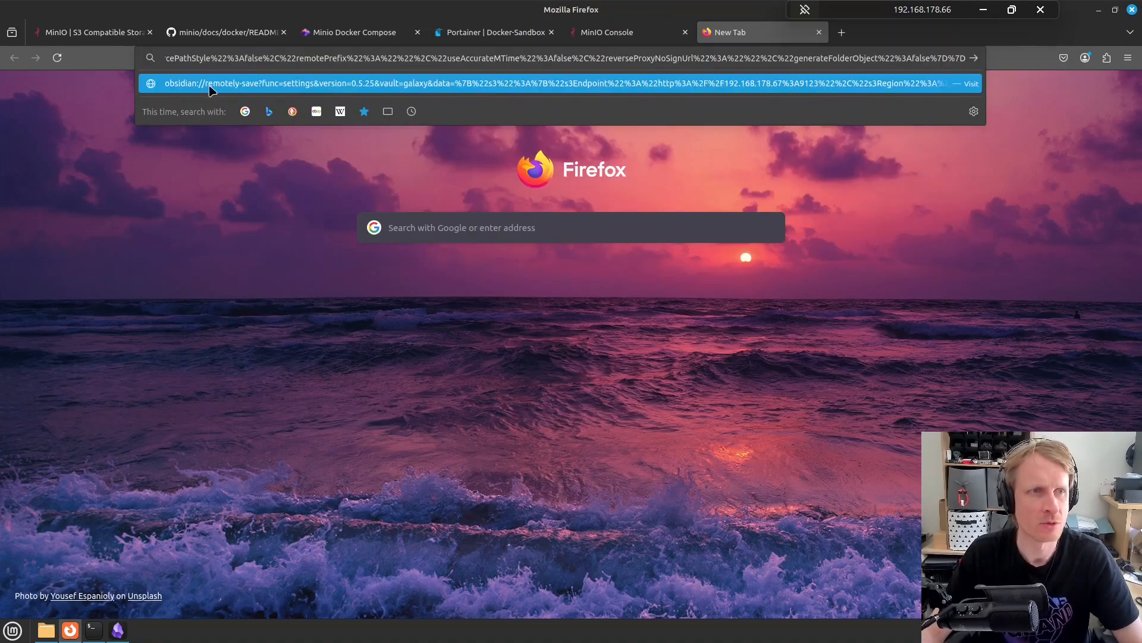
key(Home)
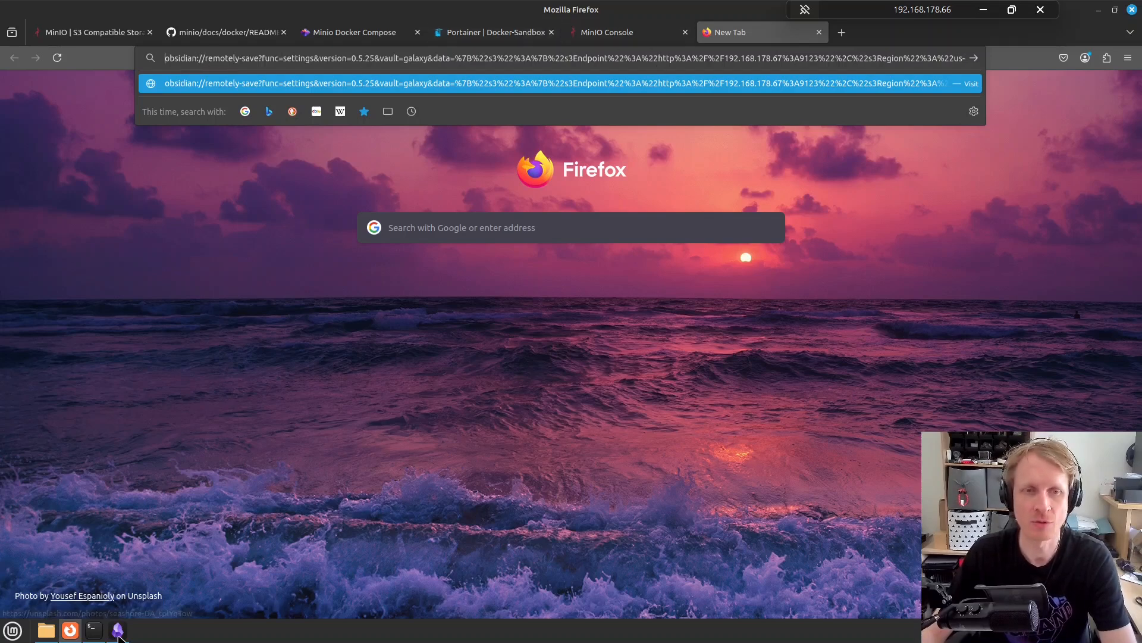
click(117, 630)
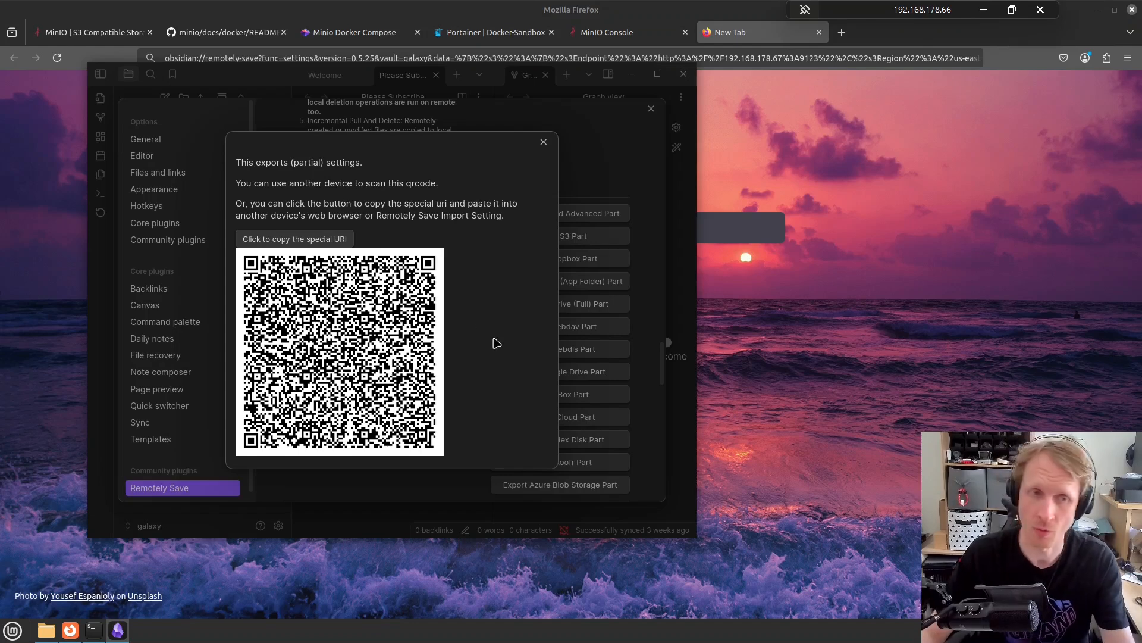
Close the QR export dialog, look over the Remotely Save settings, then open MinIO's Access Keys list
click(543, 143)
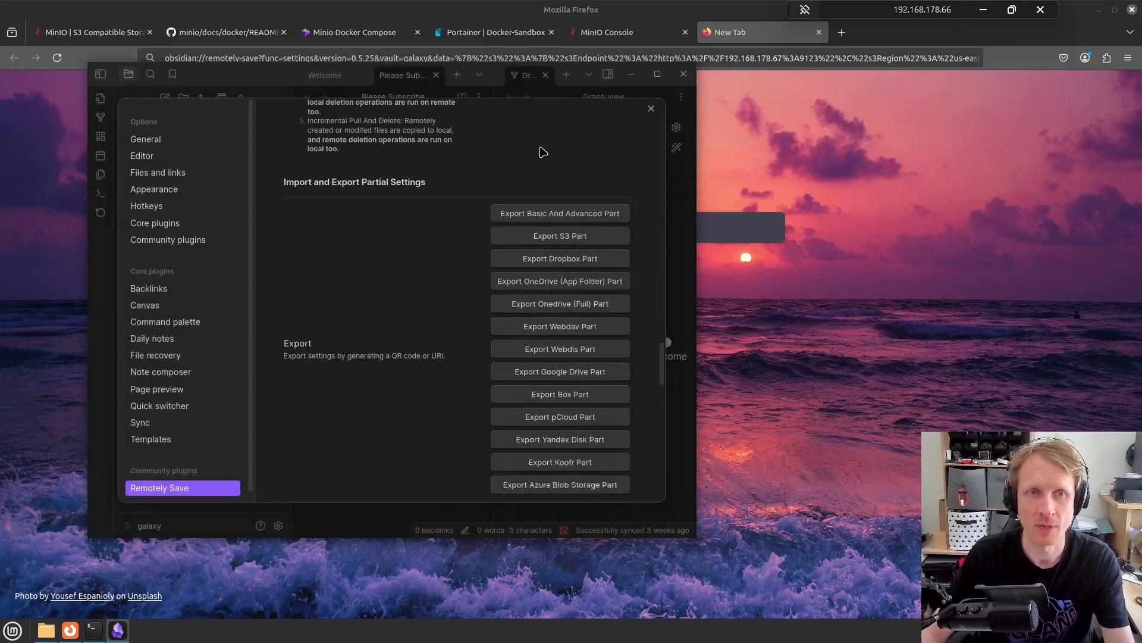
scroll(393, 435, down, 4)
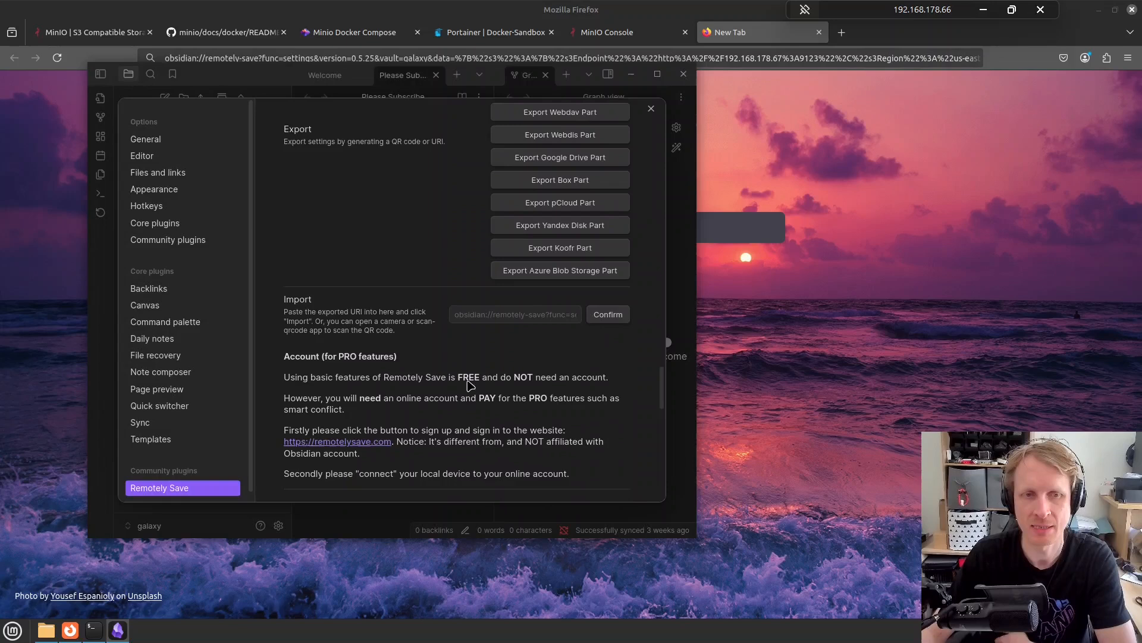
click(496, 311)
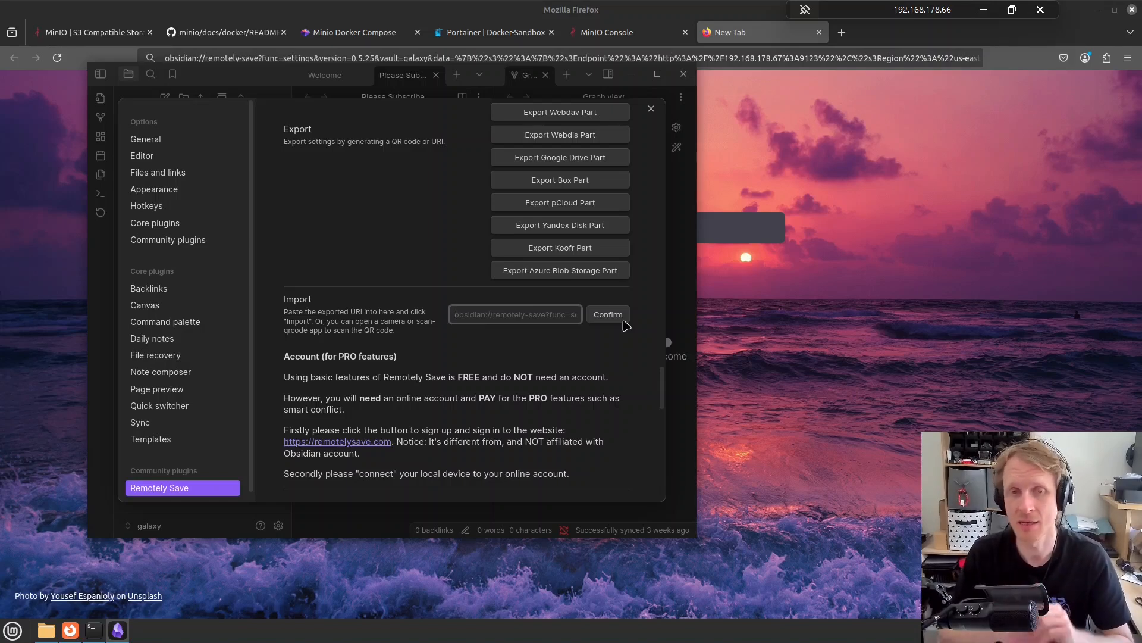
scroll(623, 324, up, 15)
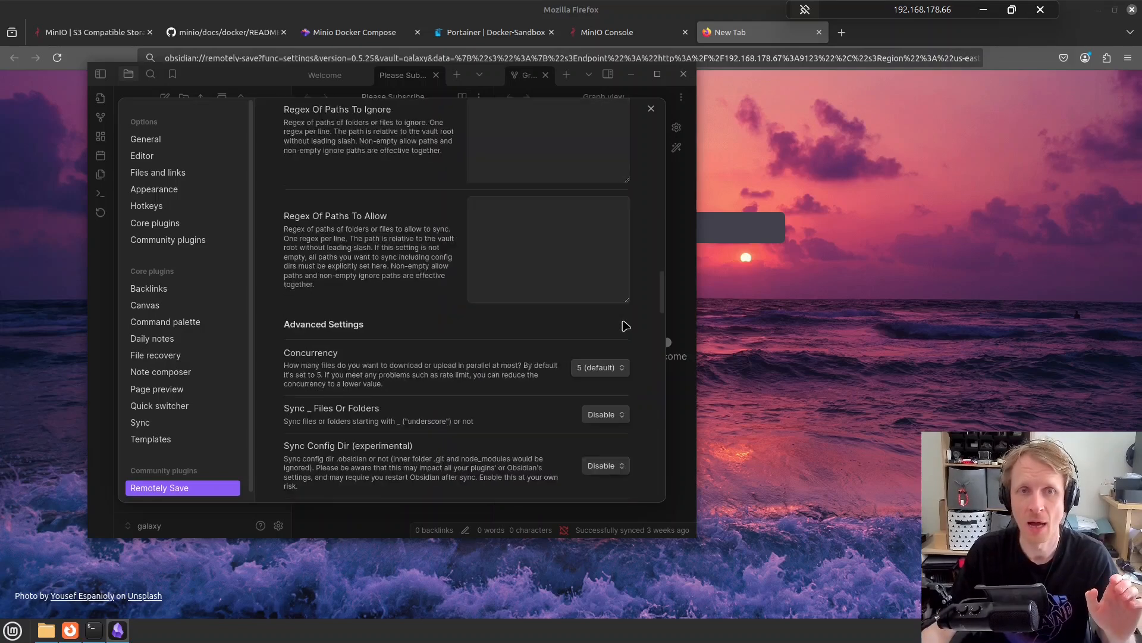
scroll(606, 286, up, 15)
scroll(607, 279, down, 5)
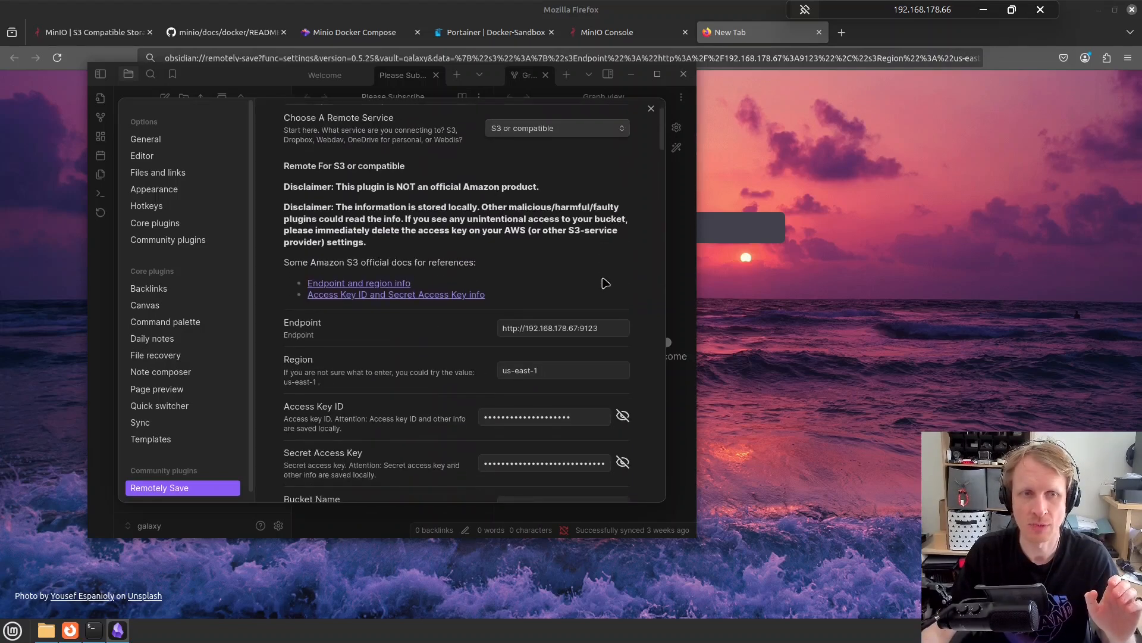
scroll(632, 256, down, 15)
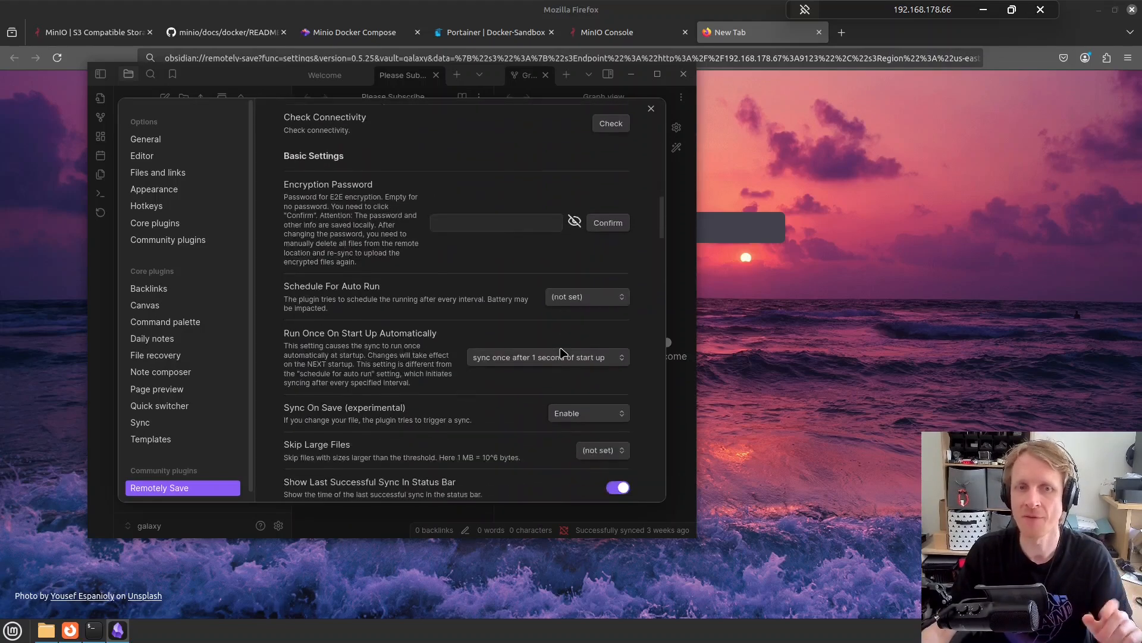
scroll(563, 352, down, 15)
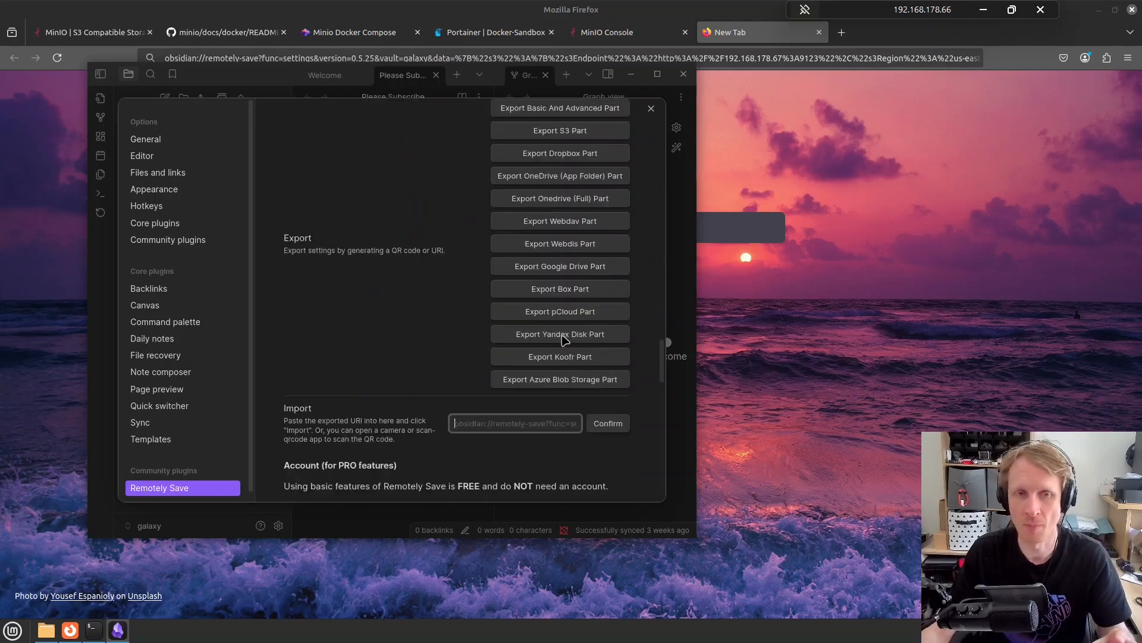
scroll(565, 340, up, 5)
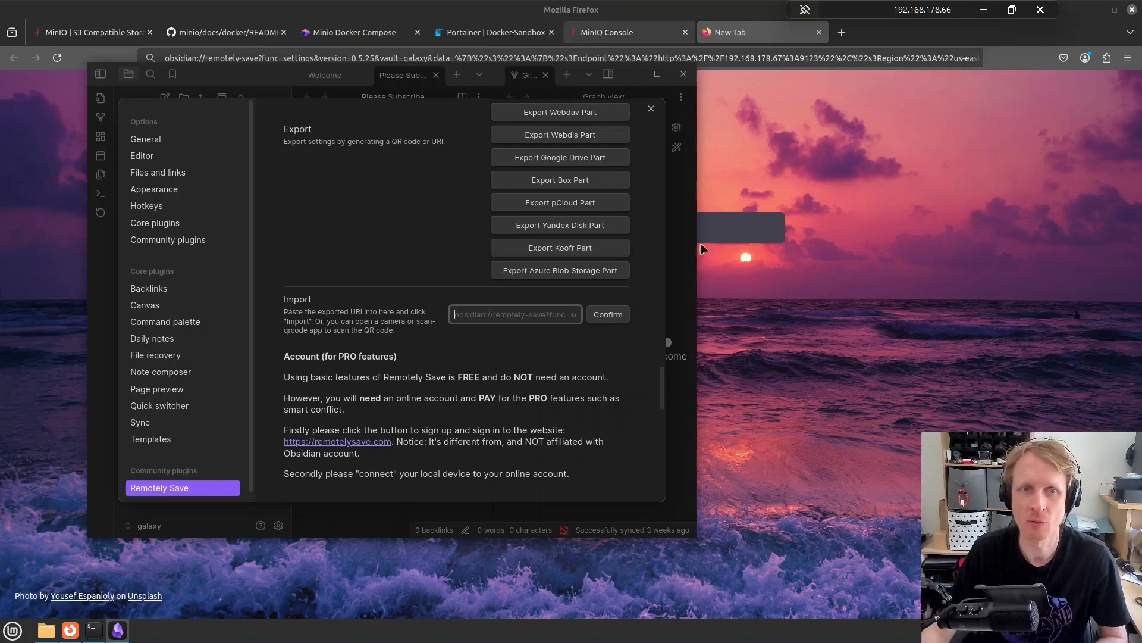
click(601, 33)
click(104, 279)
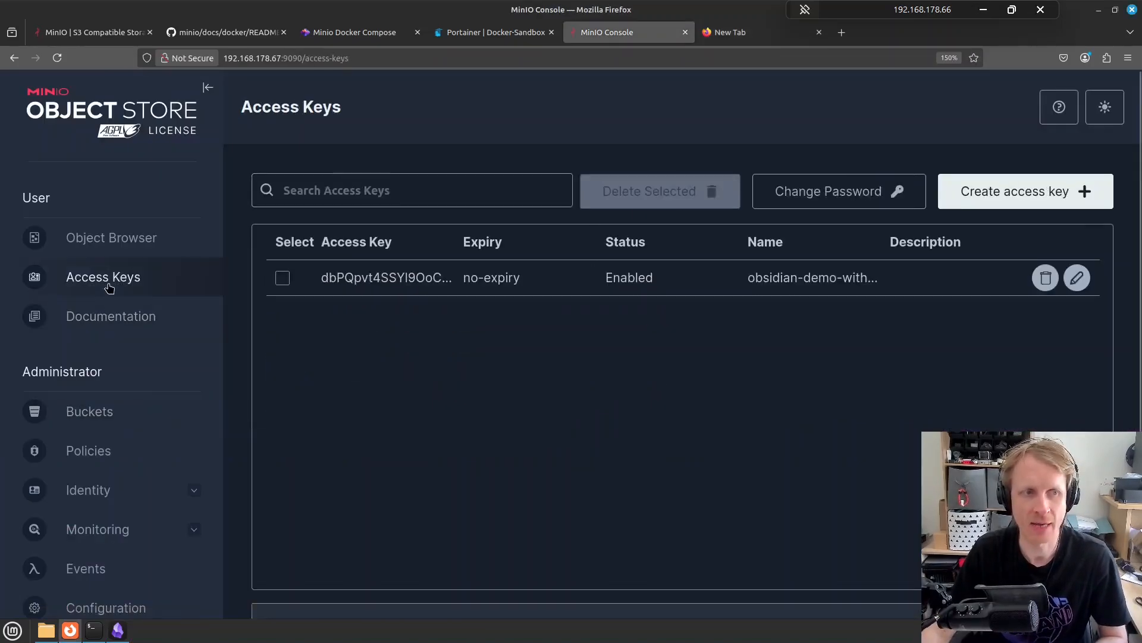
Start a new MinIO access key named mrp-laptop, then return to Obsidian's Remotely Save settings
click(1011, 195)
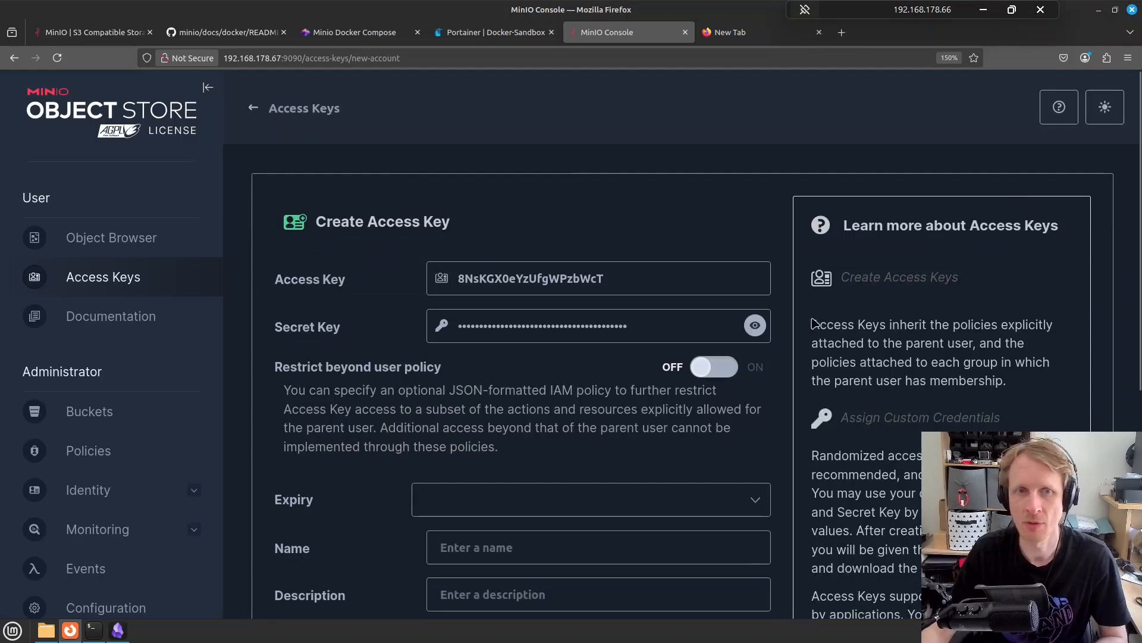
click(519, 548)
text(m)
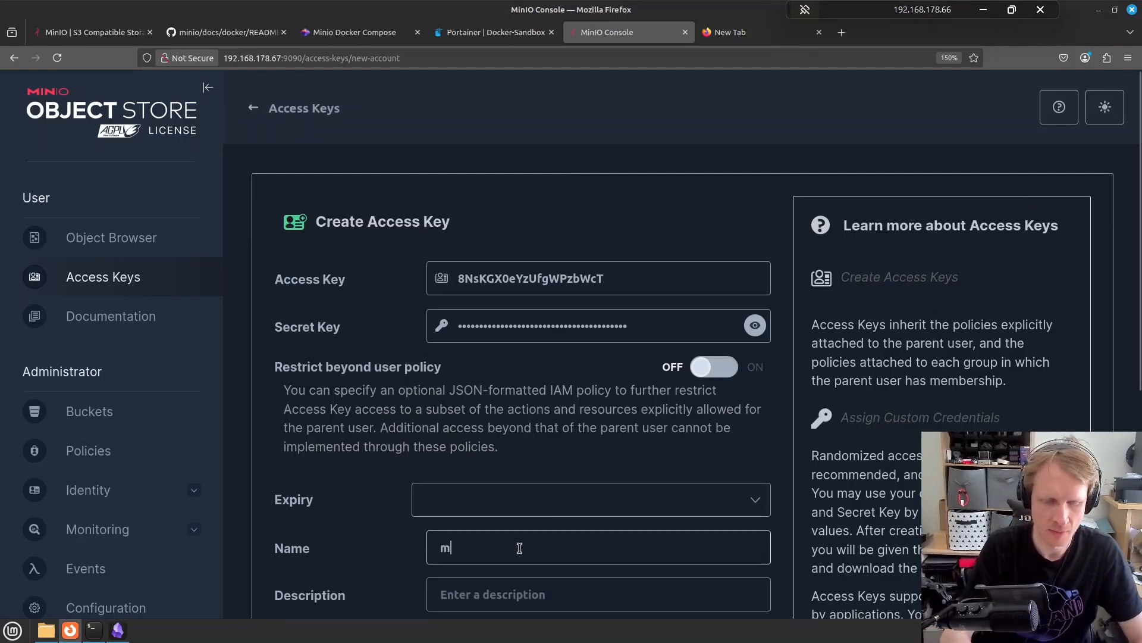
text(rp-laptop)
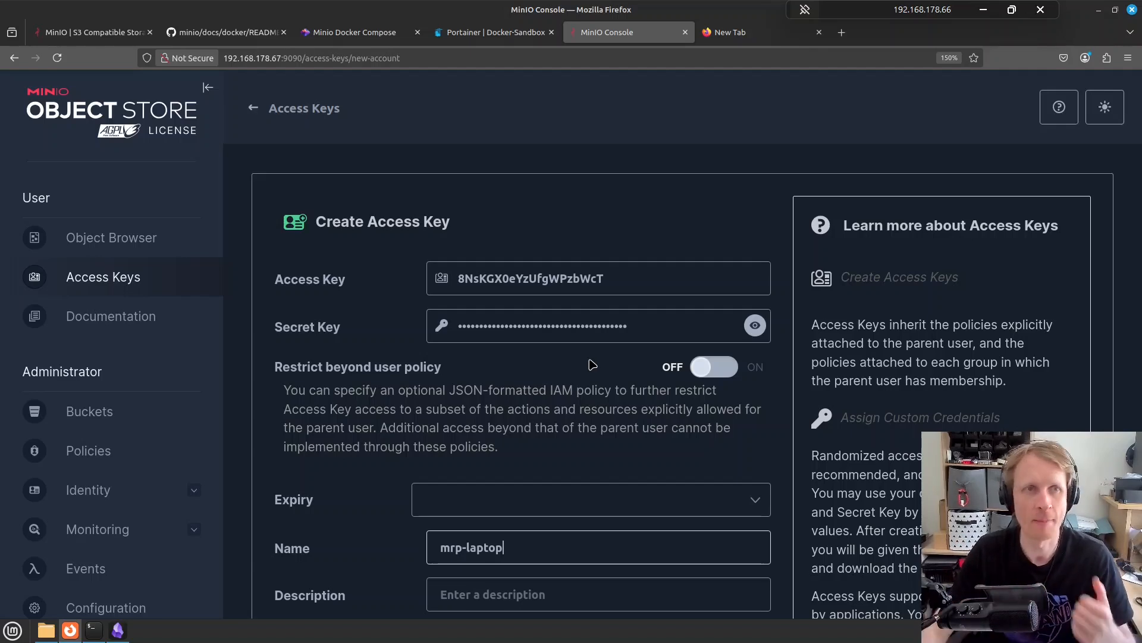
click(117, 629)
scroll(562, 189, up, 3)
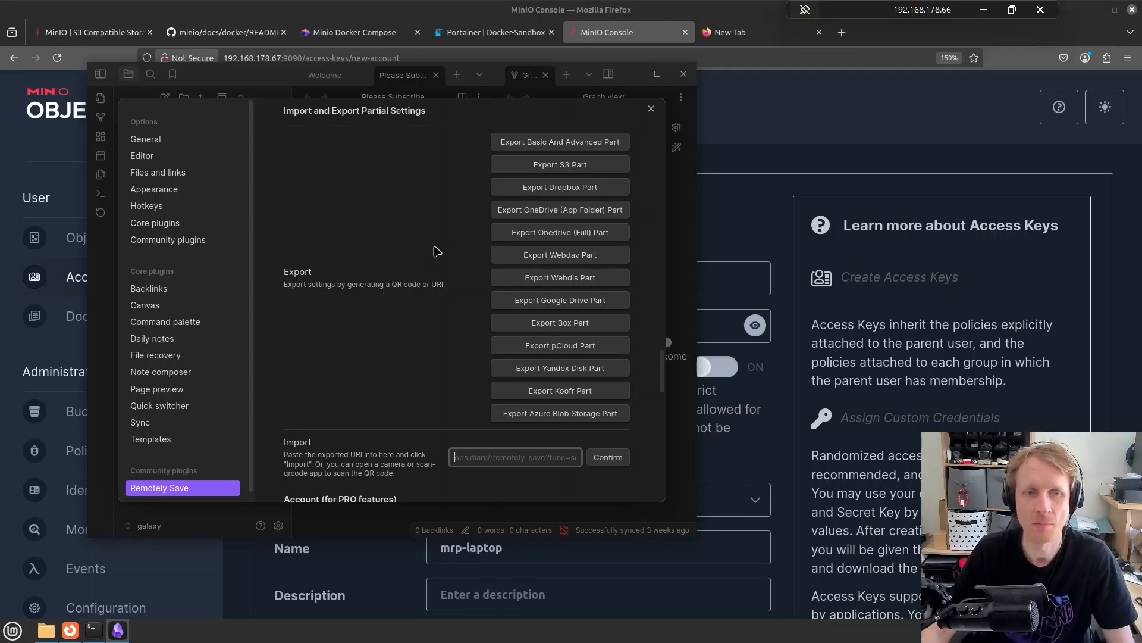
Close Obsidian's settings, sync the vault to the S3 bucket via Remotely Save, and minimize Obsidian
scroll(435, 280, up, 10)
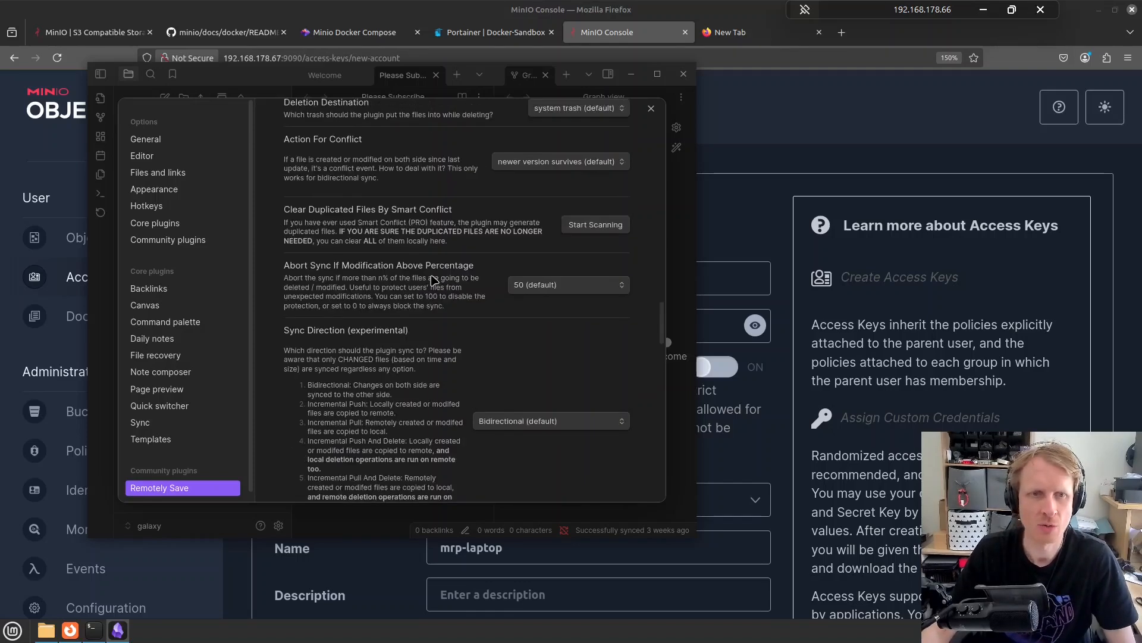
scroll(433, 280, up, 2)
scroll(434, 281, up, 15)
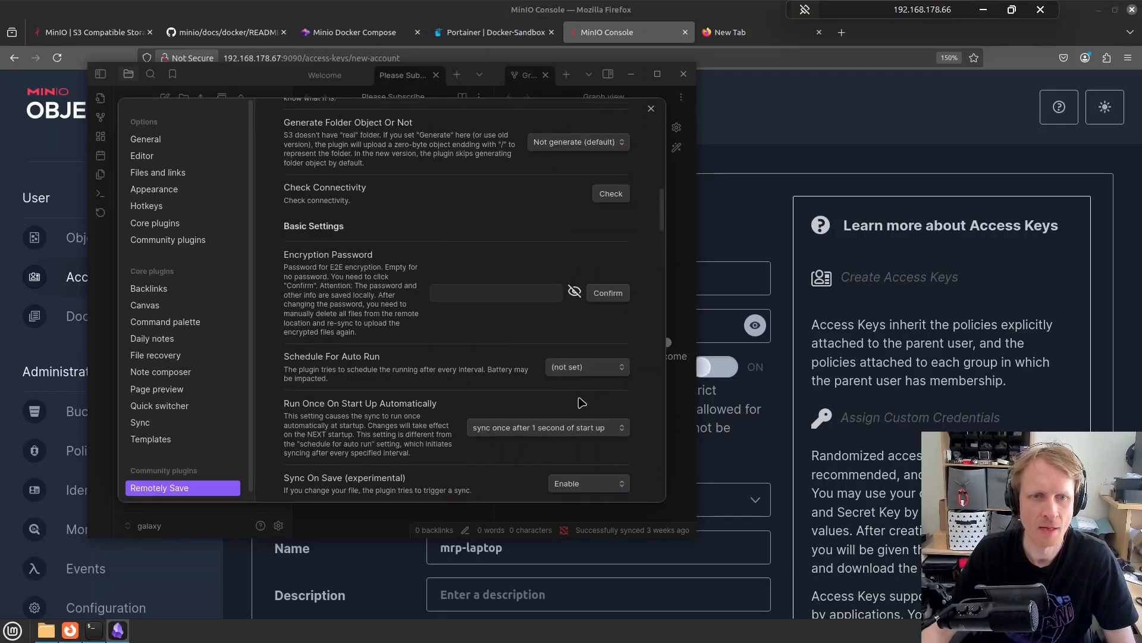
scroll(586, 404, down, 3)
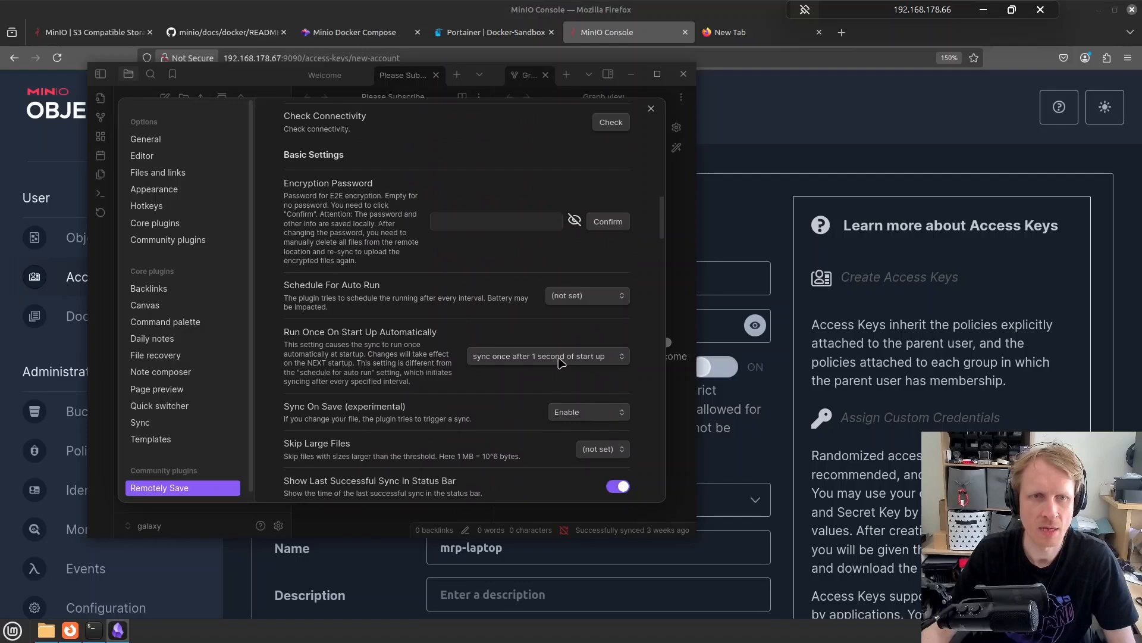
scroll(597, 264, up, 5)
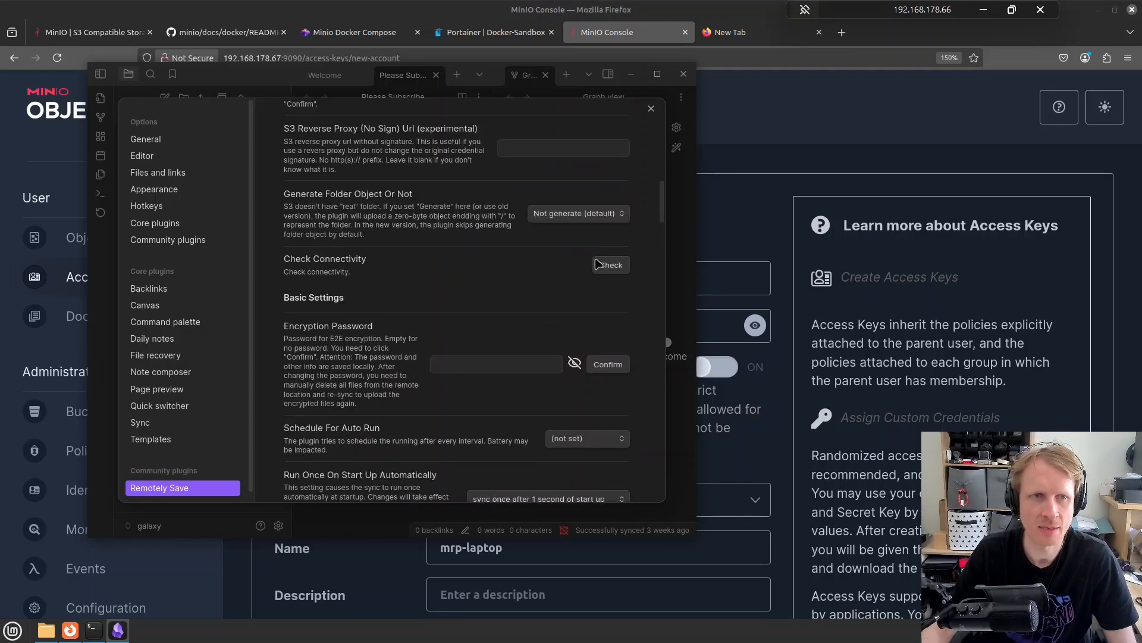
click(651, 109)
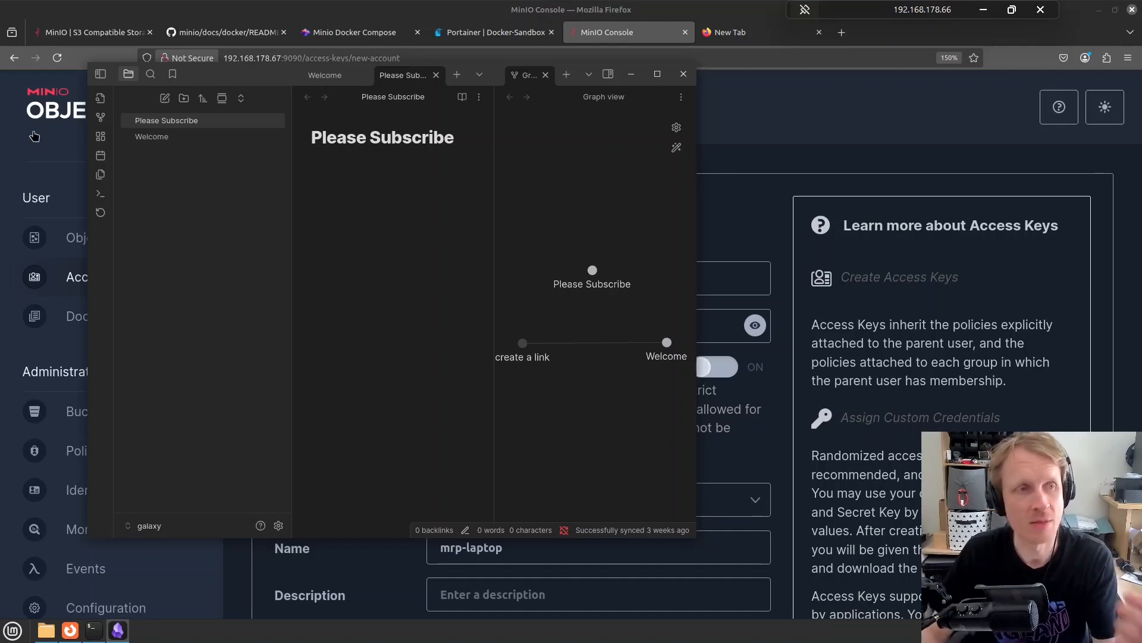
click(102, 218)
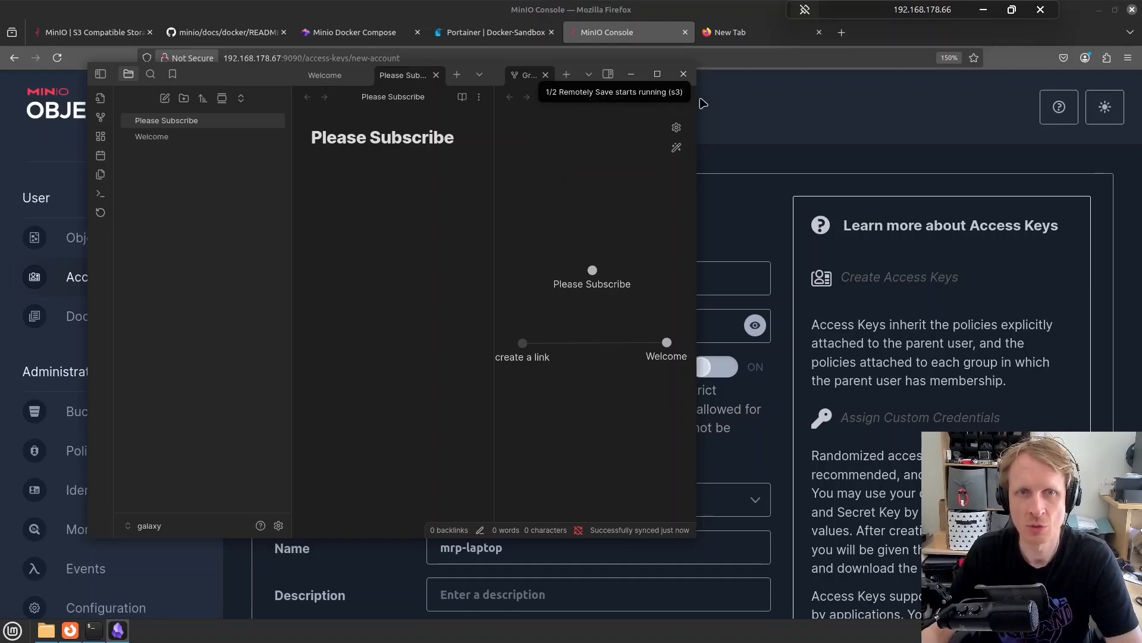
click(954, 191)
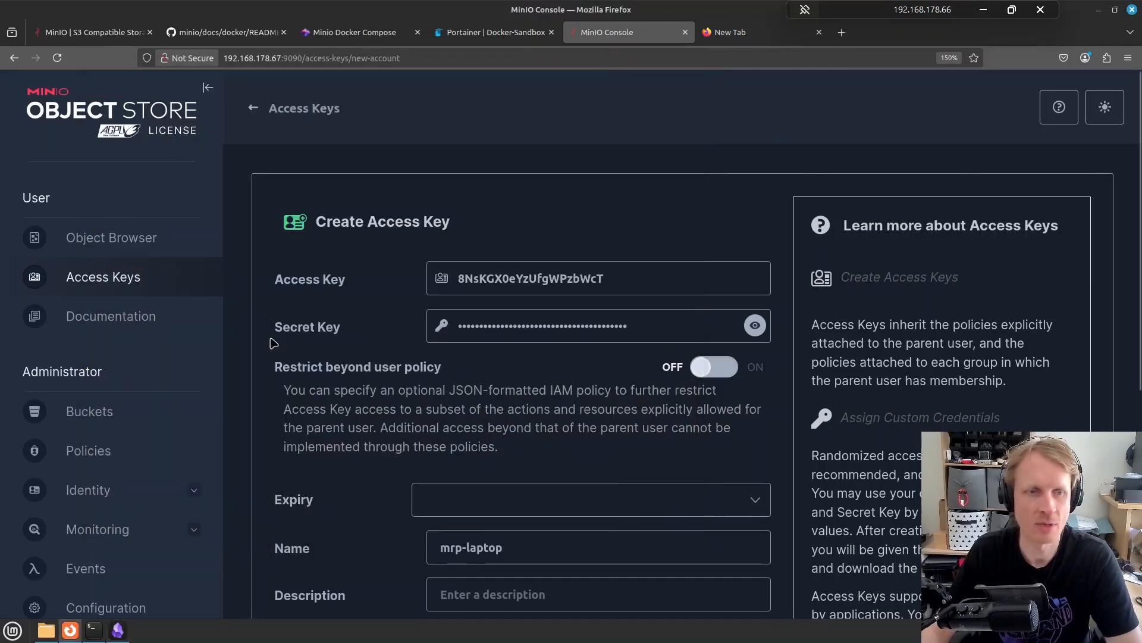
Open MinIO's Buckets page, decline Firefox's save-password prompt, and reload to check for uploads
click(86, 427)
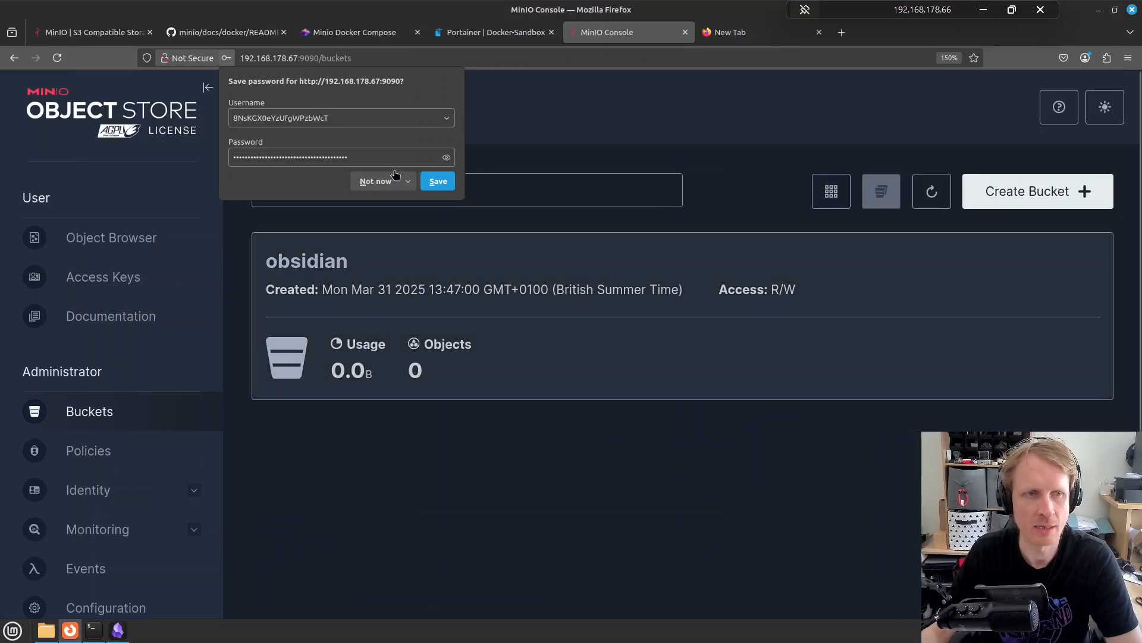
click(375, 181)
click(57, 58)
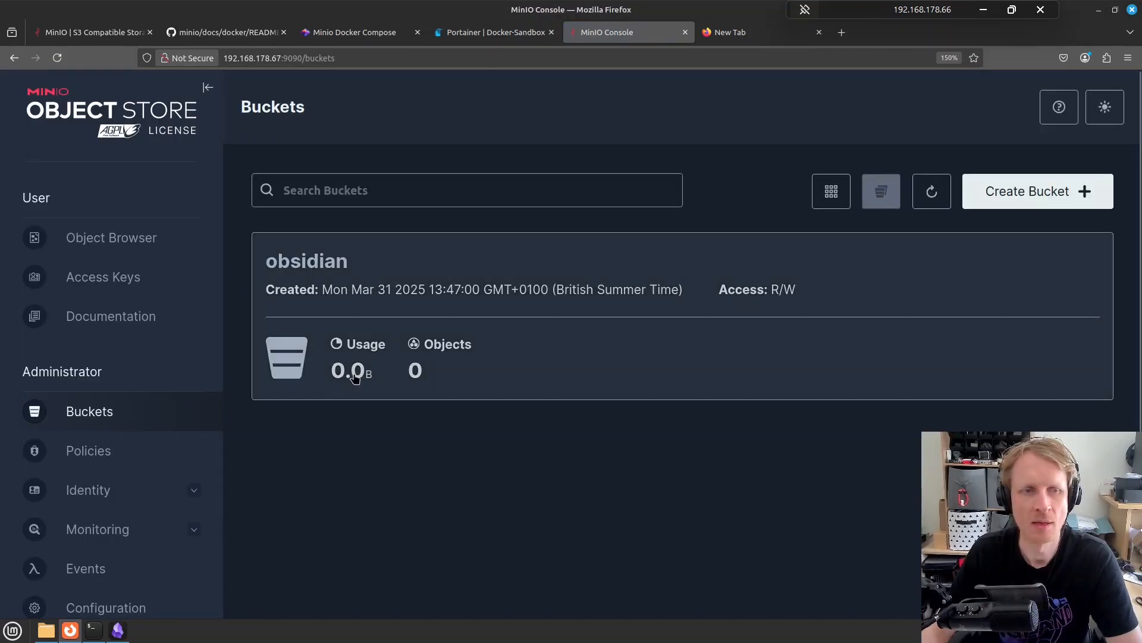
click(118, 629)
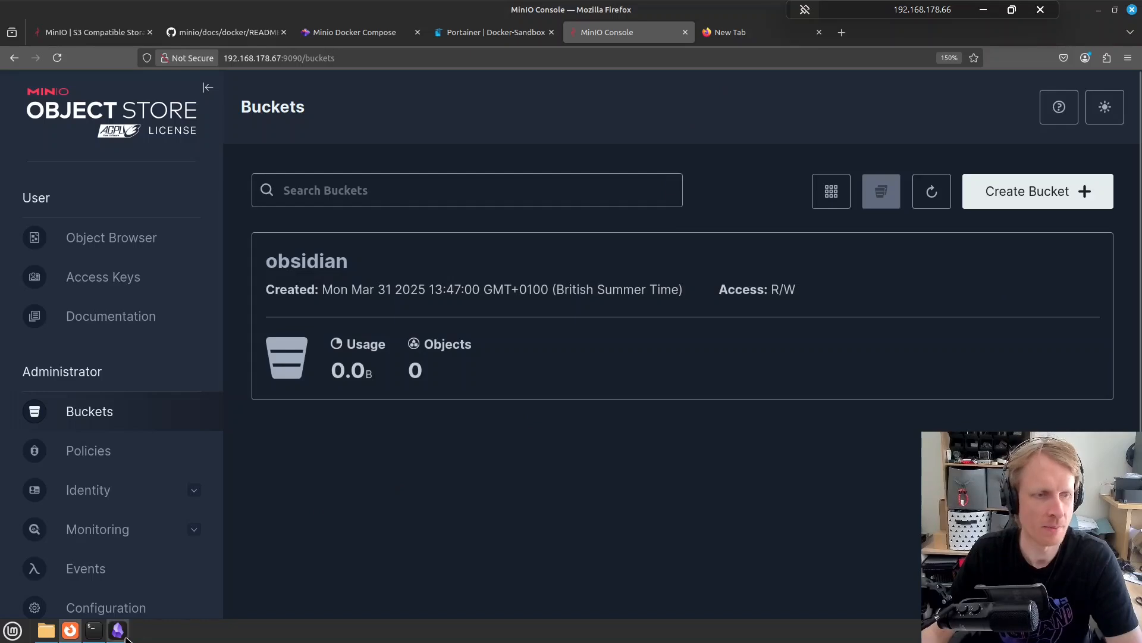
Enlarge the Welcome note by pasting its text repeatedly, maximize Obsidian, and sync to S3
click(178, 140)
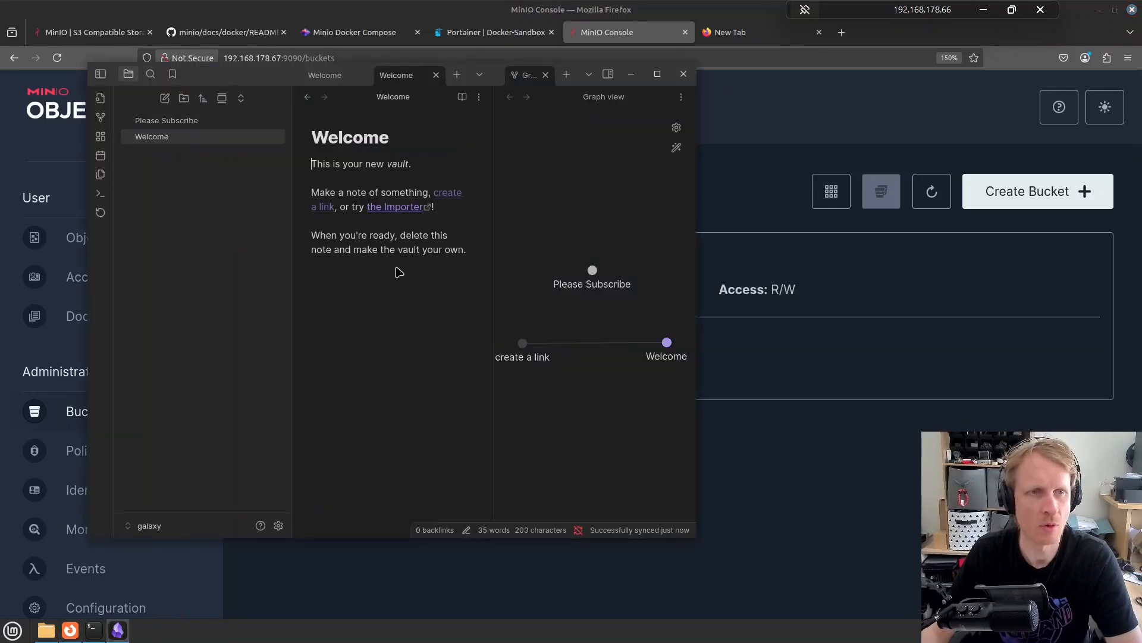
key(ctrl+a)
key(ctrl+c)
key(ctrl+v)
key(ctrl+v)
key(ctrl+v)
key(ctrl+v)
key(ctrl+v)
key(ctrl+v)
key(ctrl+v)
key(ctrl+v)
key(ctrl+v)
key(ctrl+v)
key(ctrl+v)
key(ctrl+v)
key(ctrl+v)
key(ctrl+v)
key(ctrl+v)
key(ctrl+v)
key(ctrl+v)
key(ctrl+v)
key(ctrl+v)
key(ctrl+v)
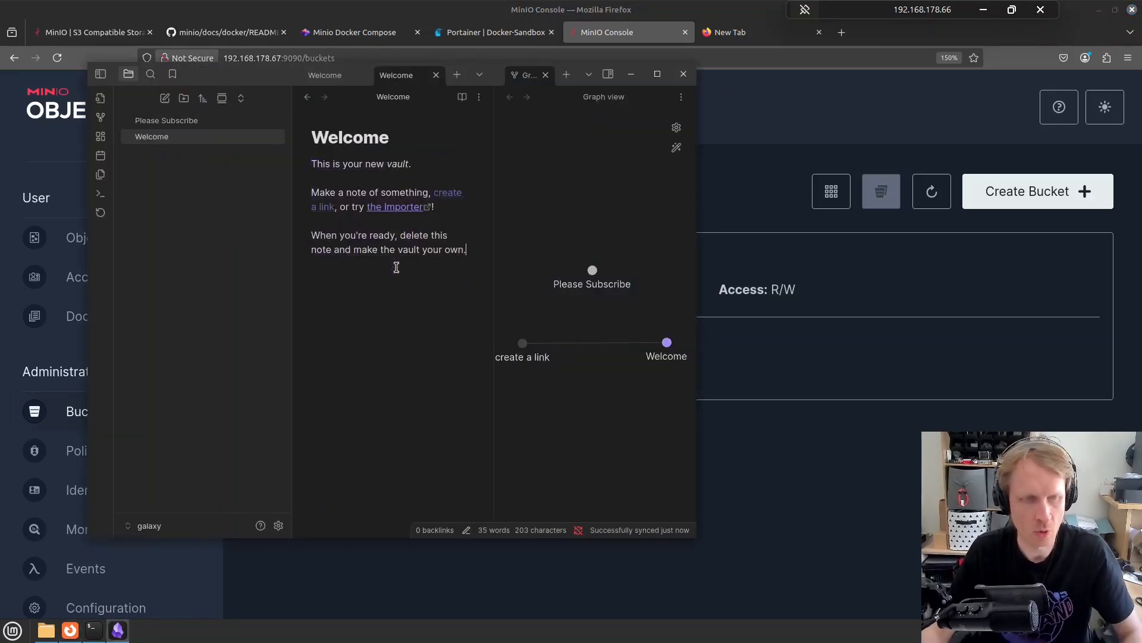
key(ctrl+v)
key(ctrl+v)
key(ctrl+v)
key(ctrl+v)
key(ctrl+v)
key(ctrl+v)
key(ctrl+v)
key(ctrl+v)
key(ctrl+v)
key(ctrl+v)
key(ctrl+v)
key(ctrl+v)
key(ctrl+v)
key(ctrl+v)
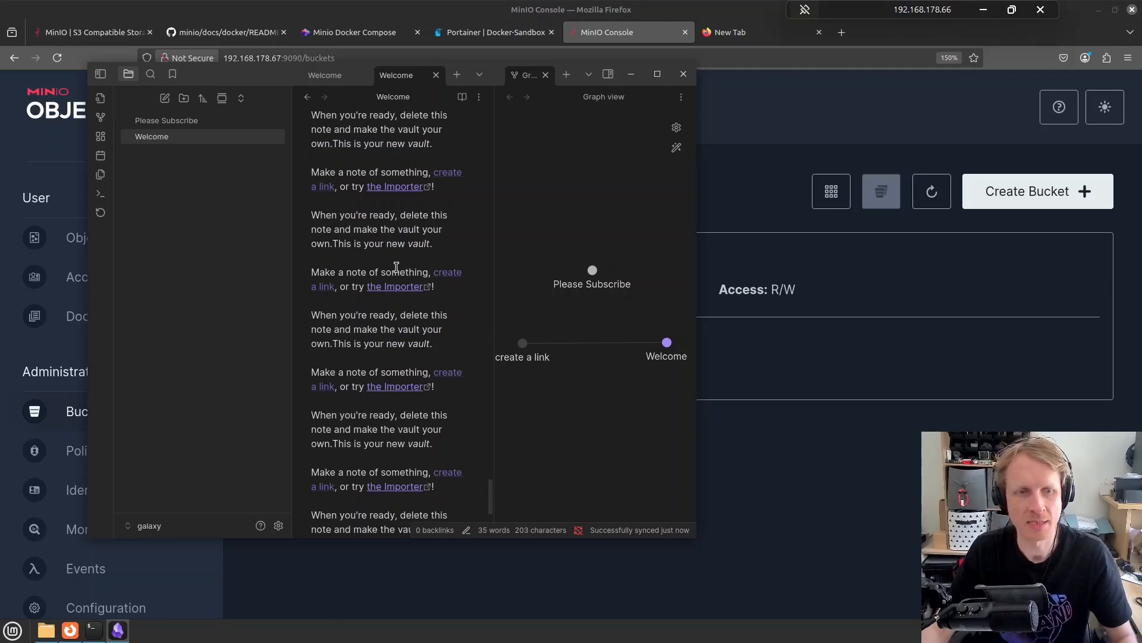
key(super+Up)
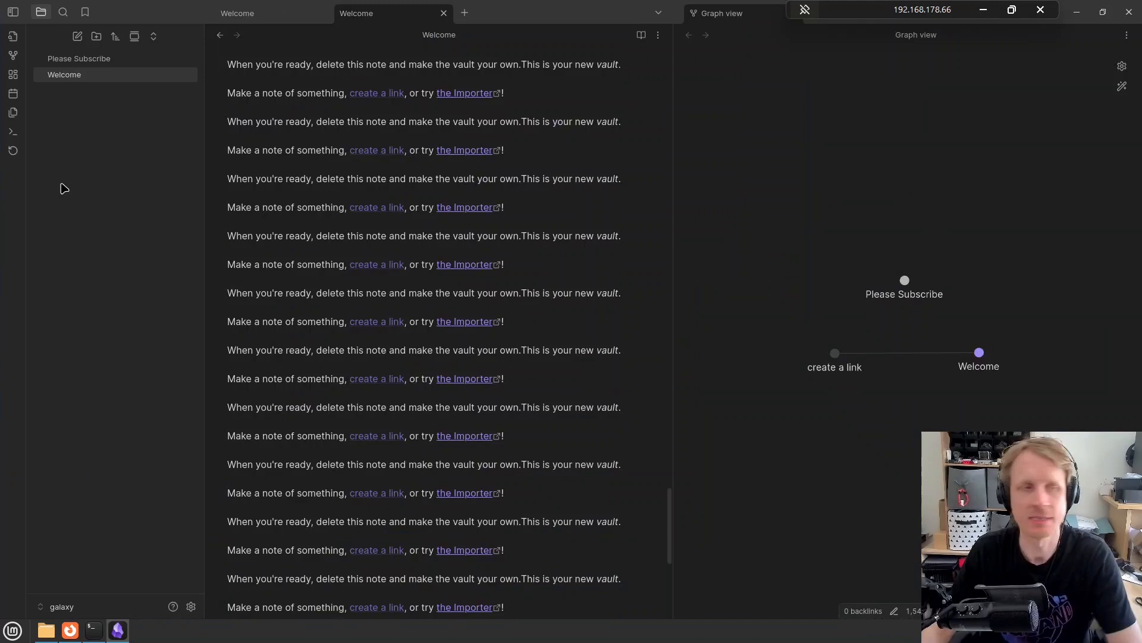
click(13, 150)
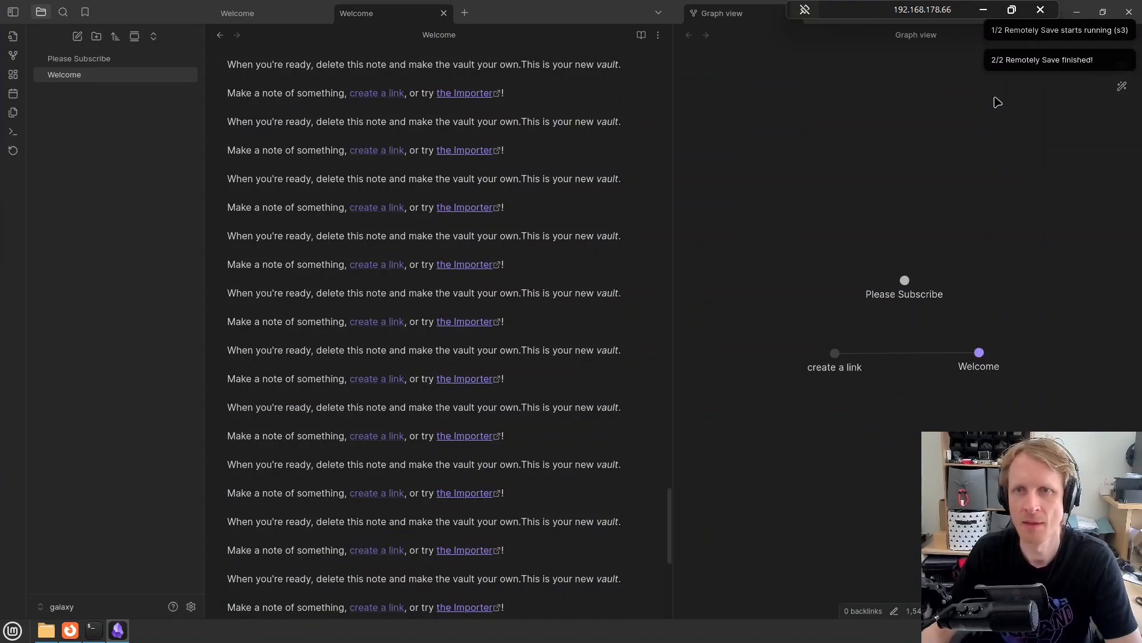
Reload MinIO's Buckets page, finding the obsidian bucket still at 0 objects, then switch to the terminal
click(1078, 18)
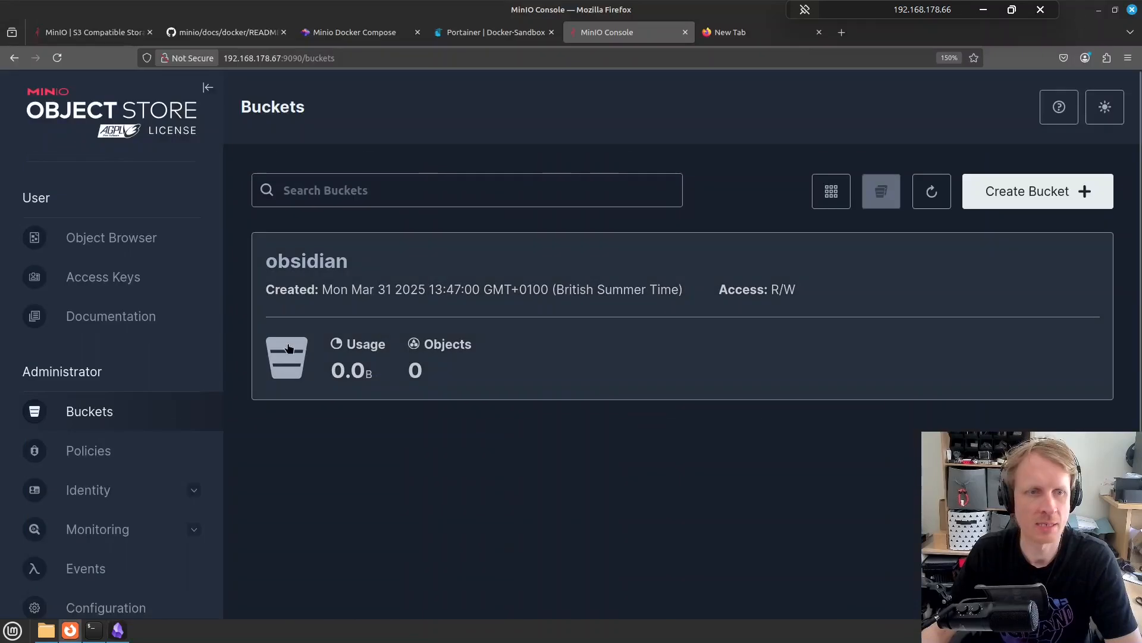
click(57, 58)
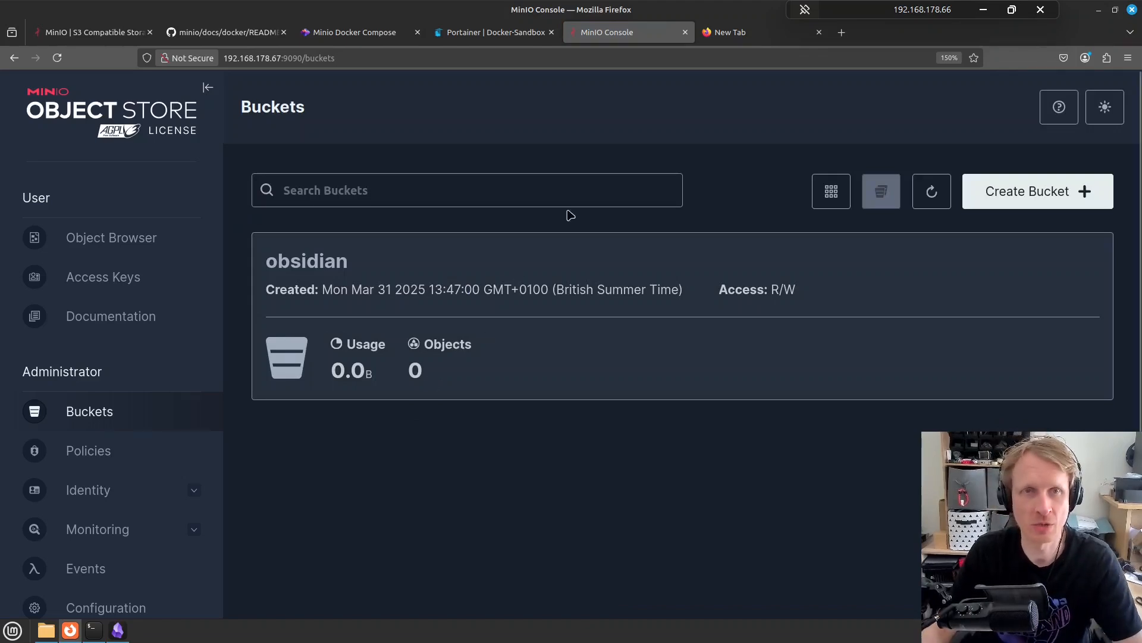
click(104, 629)
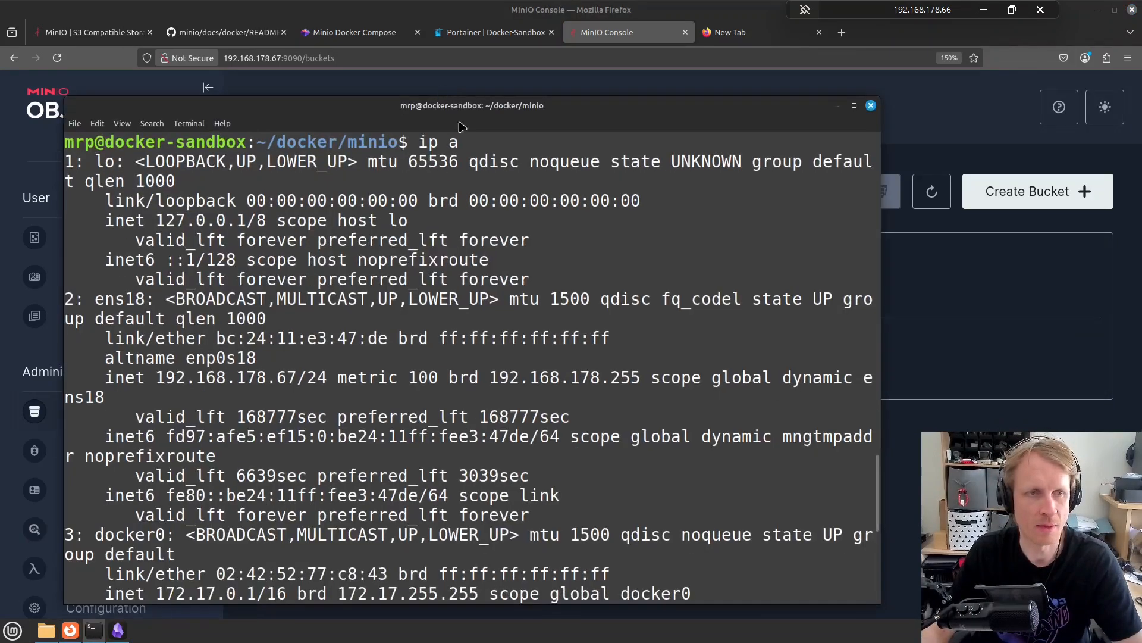
List ~/docker/minio/obsidian on the server, confirming Please Subscribe.md and Welcome.md were uploaded
key(ctrl+l)
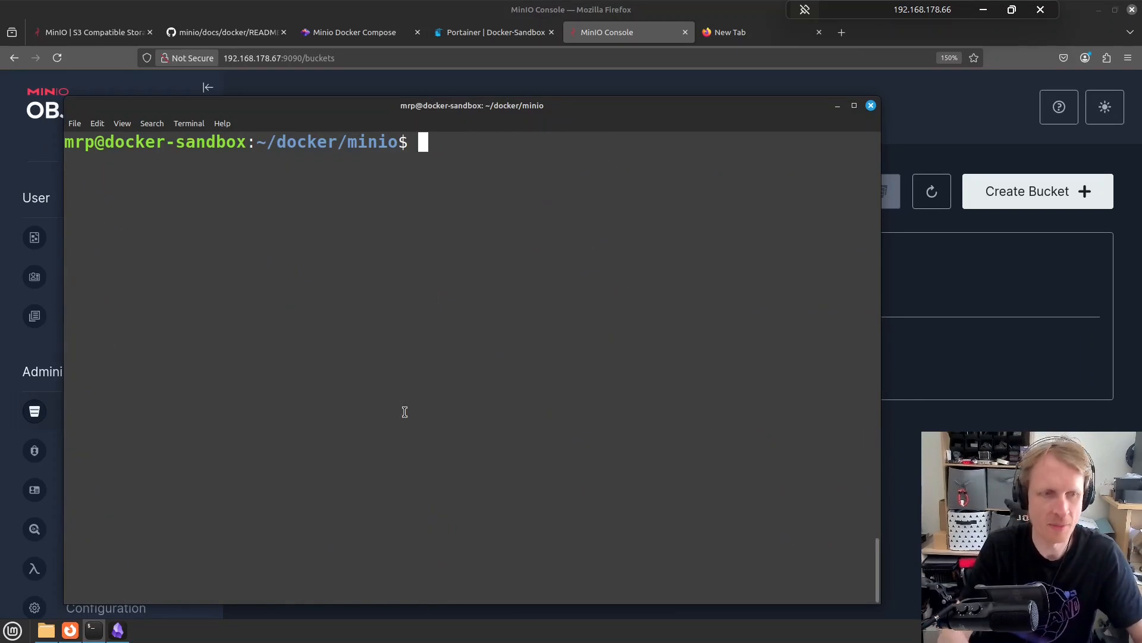
key(Return)
text(ls)
key(Return)
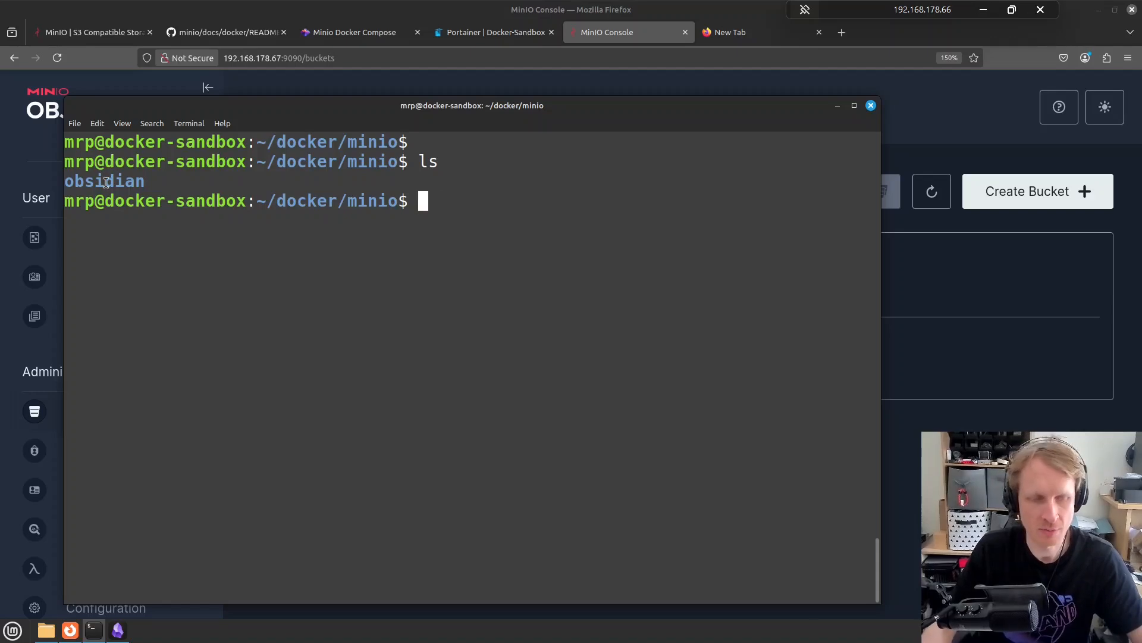
text(cd o)
key(Tab)
key(Return)
text(ls)
key(Return)
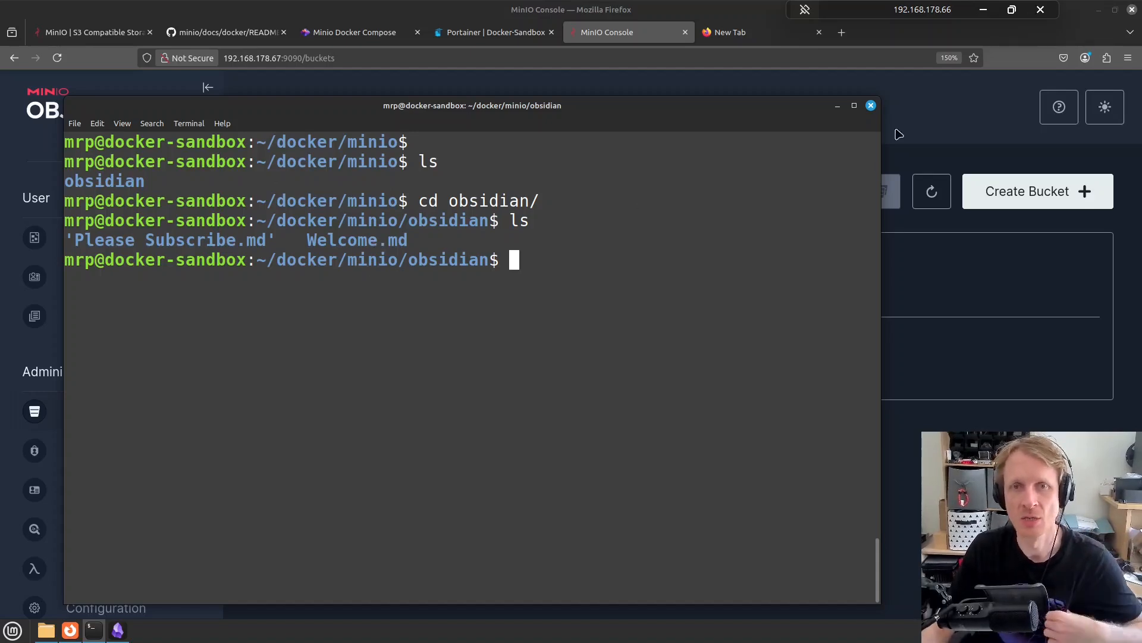
click(838, 107)
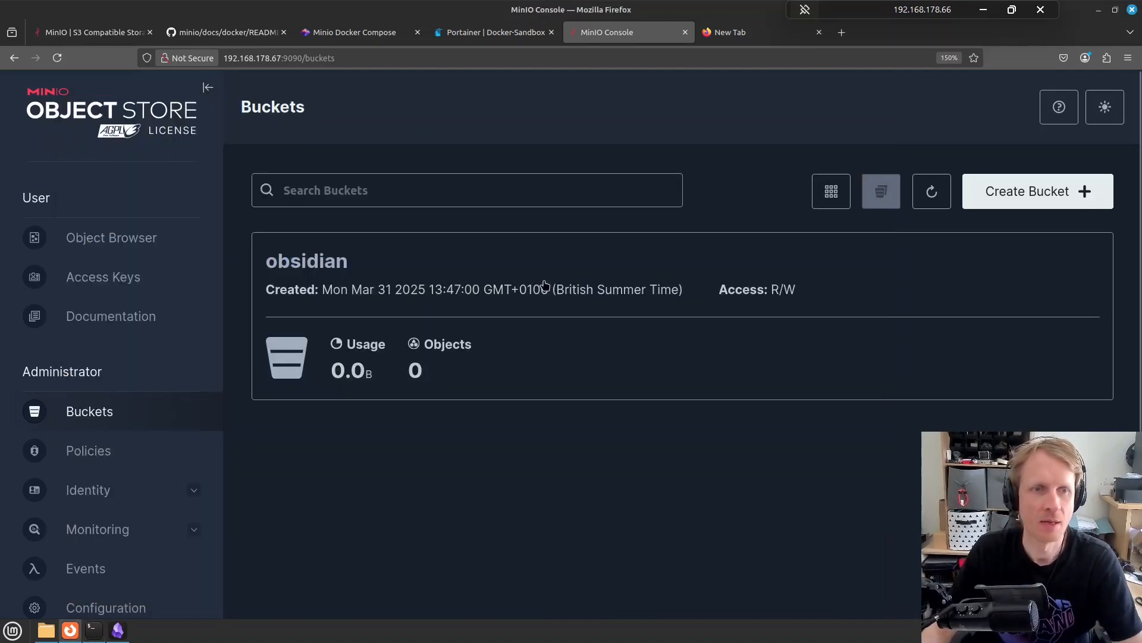
Bring Obsidian back and restore it from maximized to a floating window
click(121, 633)
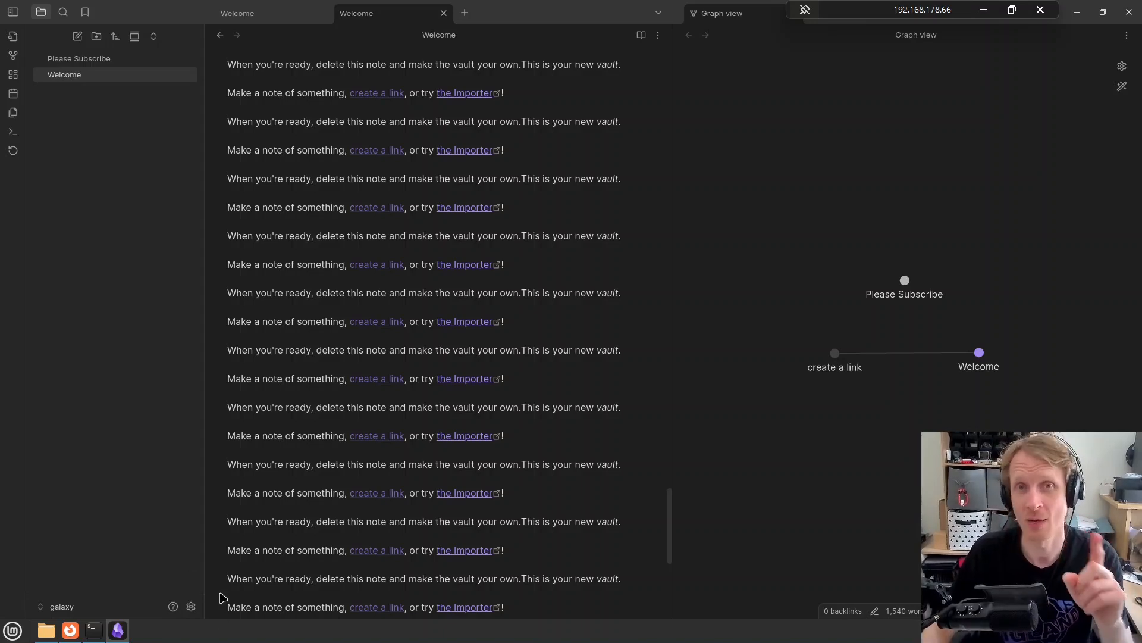
click(1104, 13)
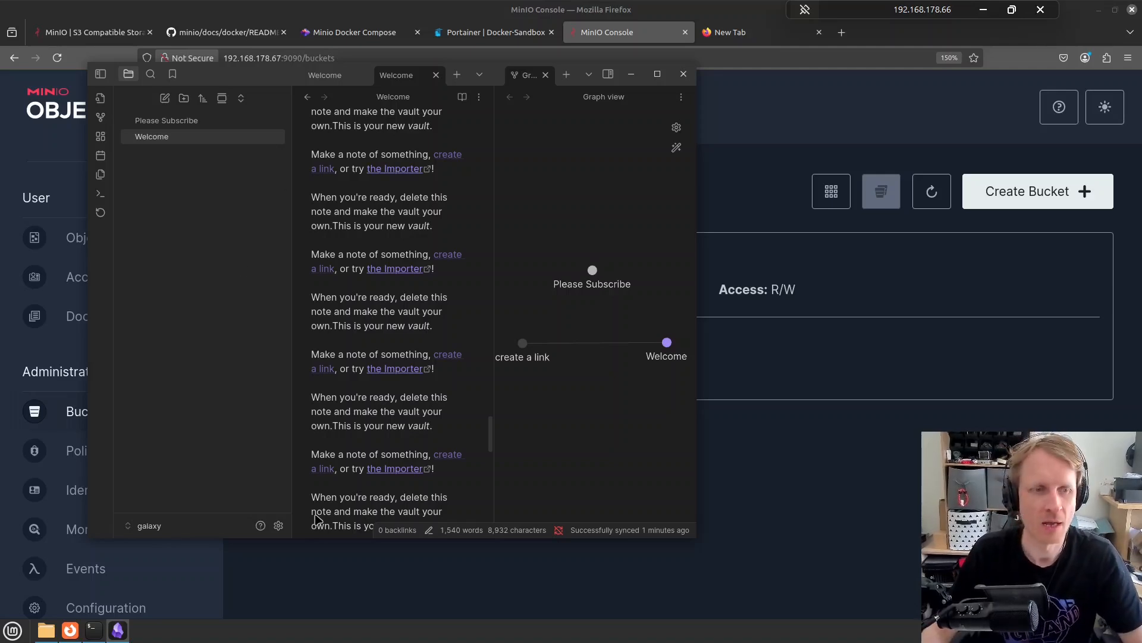
Assign Ctrl+Alt+Shift+S as the hotkey for 'Remotely Save: start sync'
click(278, 526)
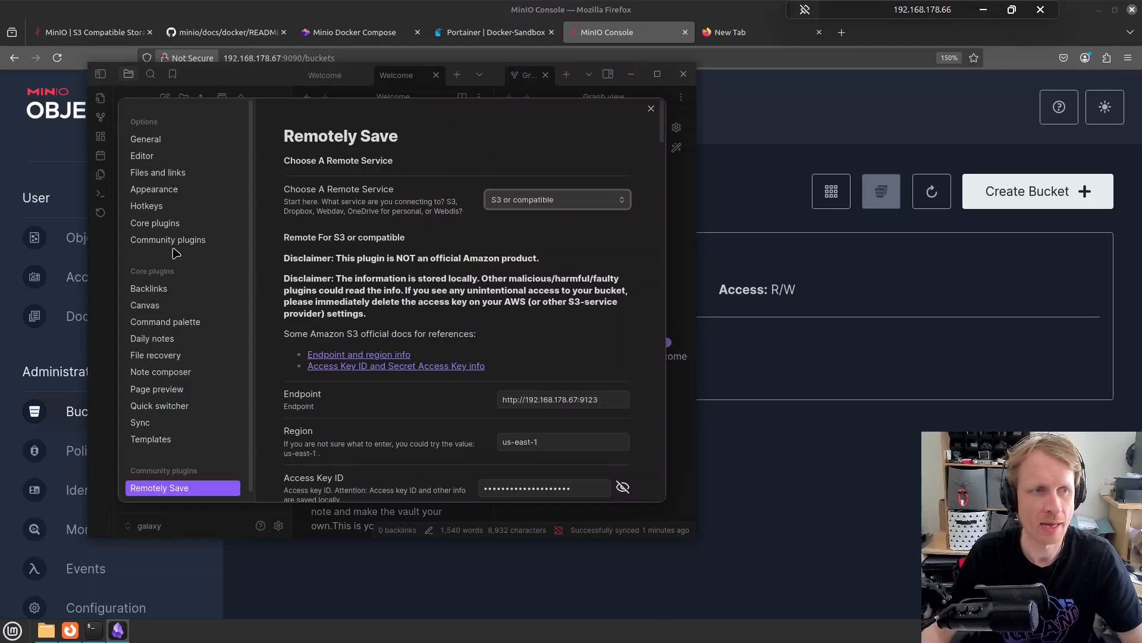
click(154, 209)
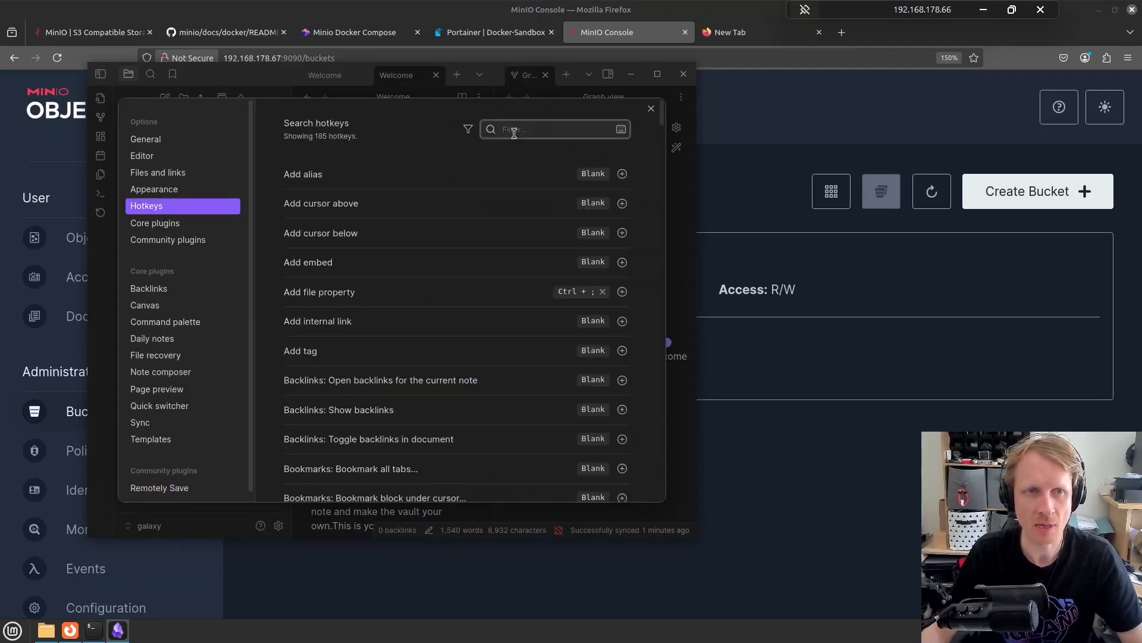
text(remote)
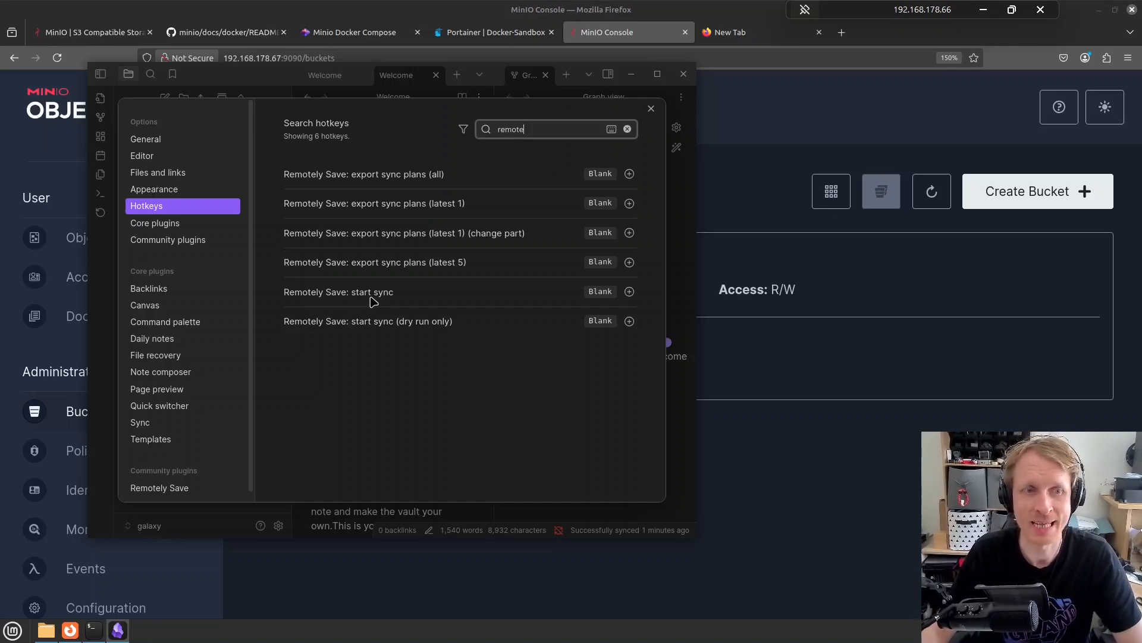
click(630, 292)
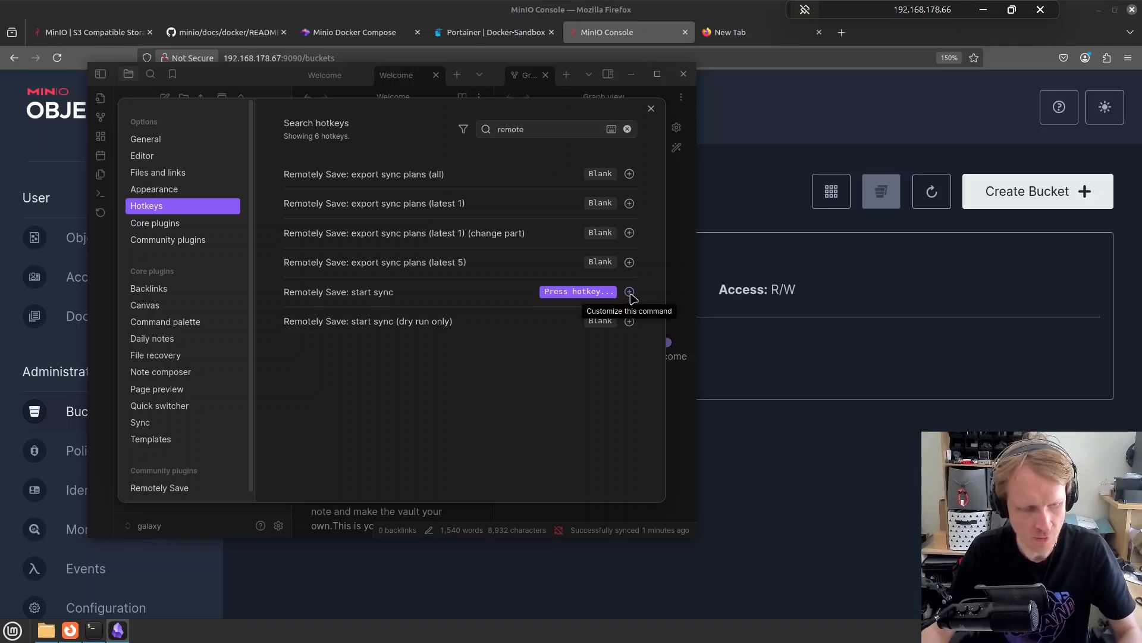
key(ctrl+alt+shift+s)
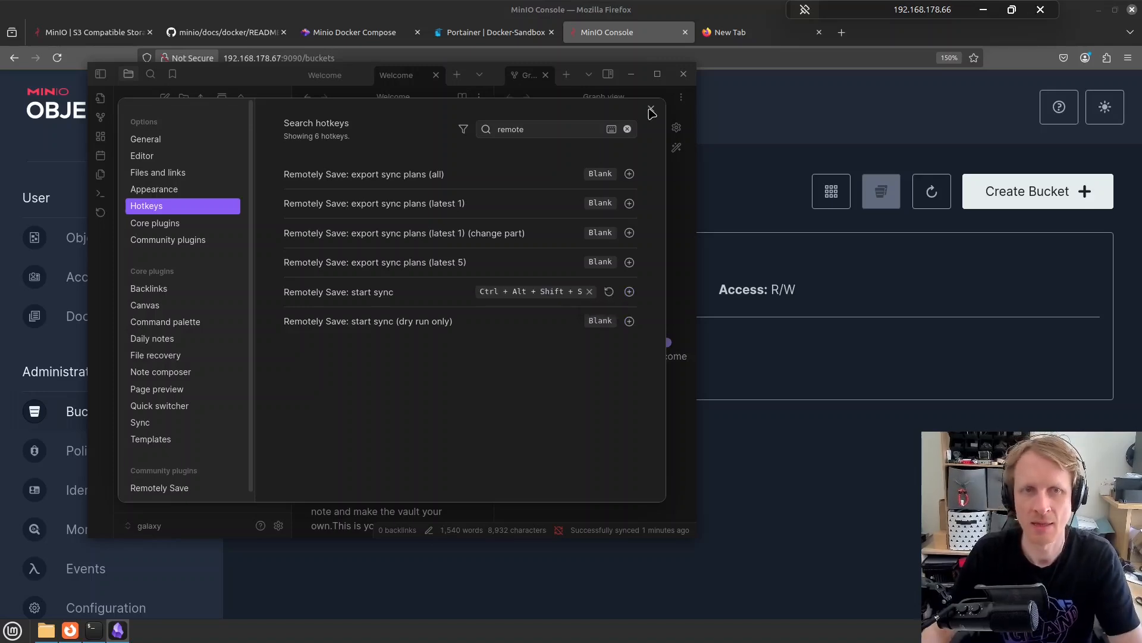
click(651, 111)
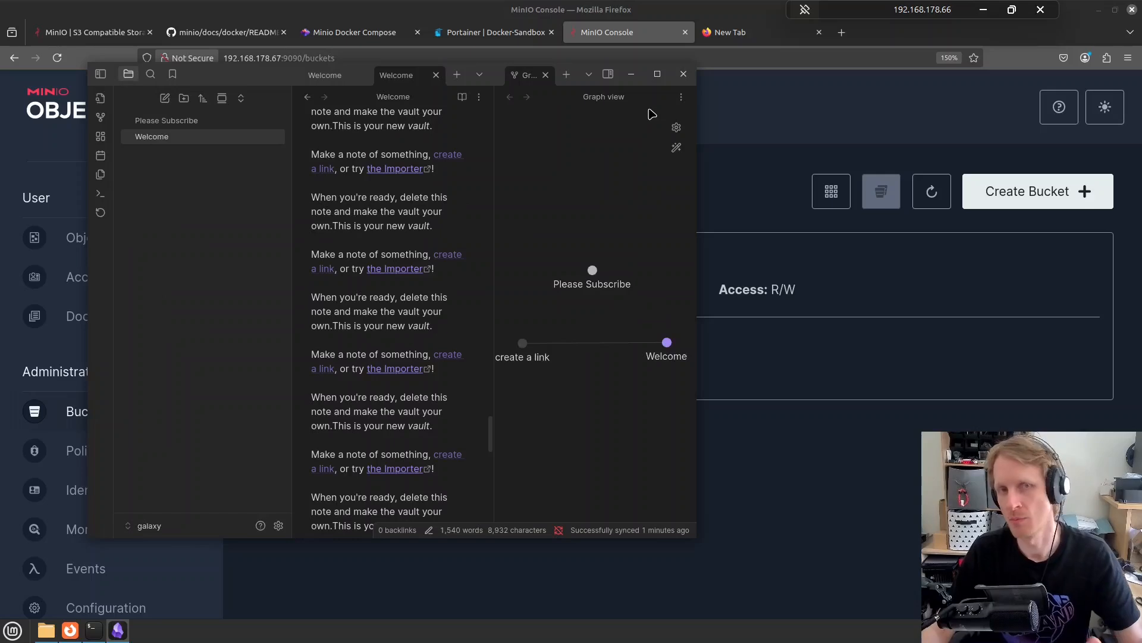
Maximize Obsidian and replace the Welcome note with the heading 'Please subscribe and don't forget to click LIKE', shown in reading view
click(659, 75)
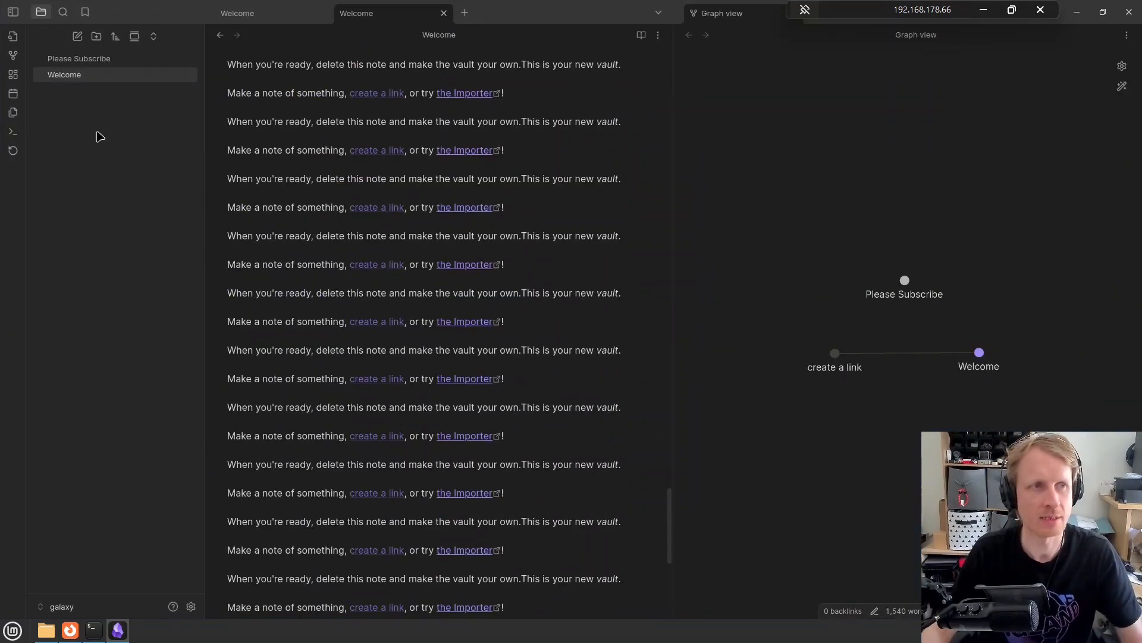
scroll(519, 279, down, 5)
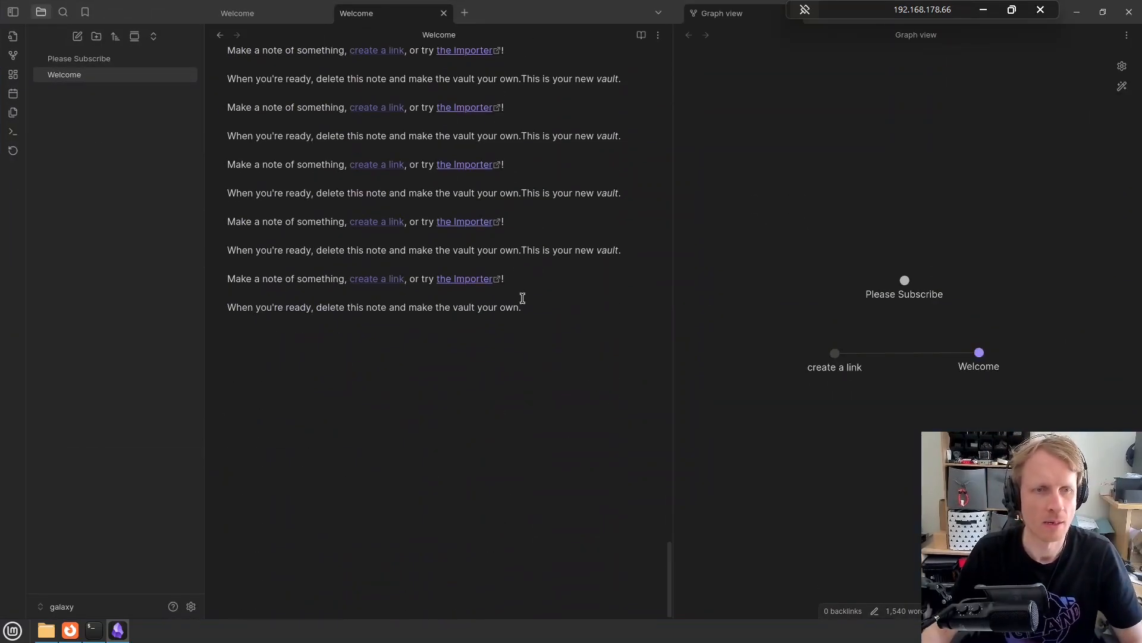
key(ctrl+a)
key(BackSpace)
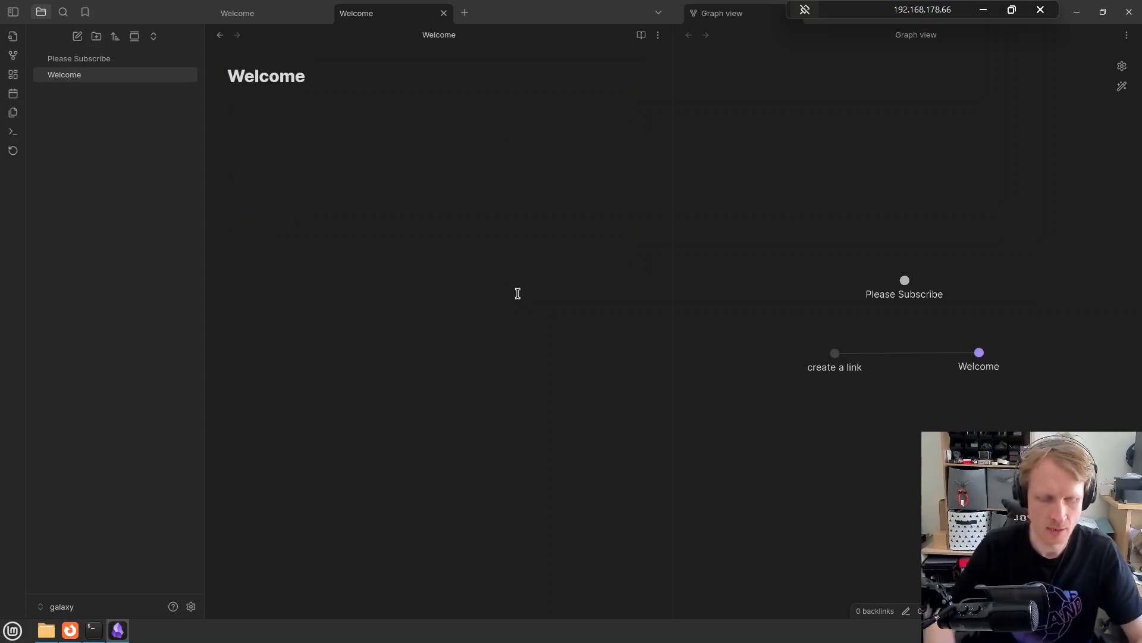
text(Please subscrib)
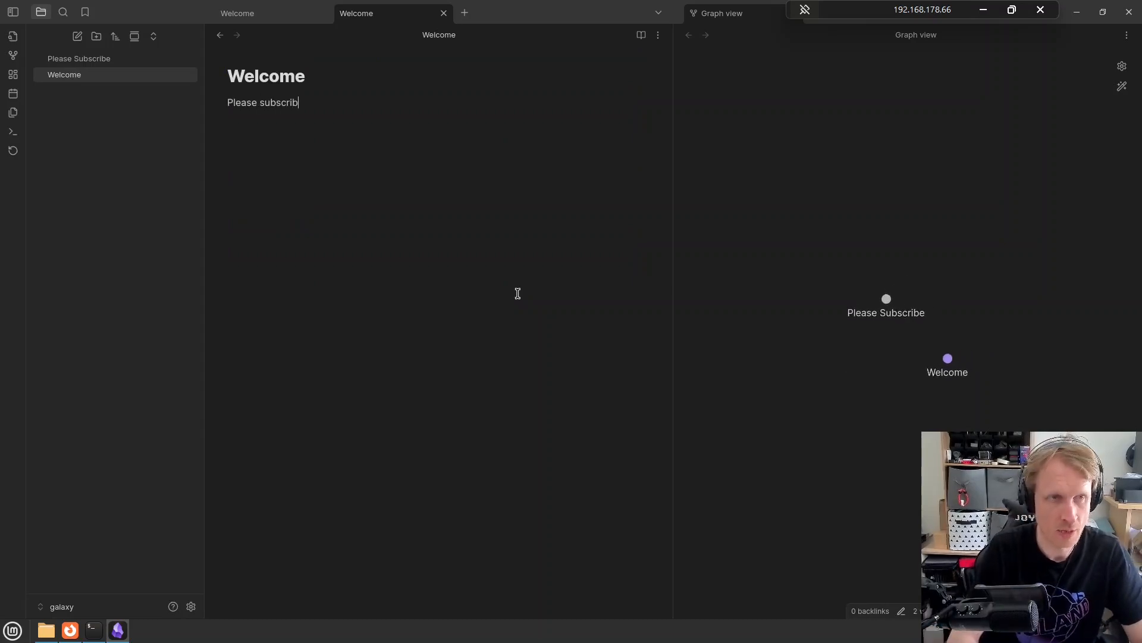
text(e and don't forget )
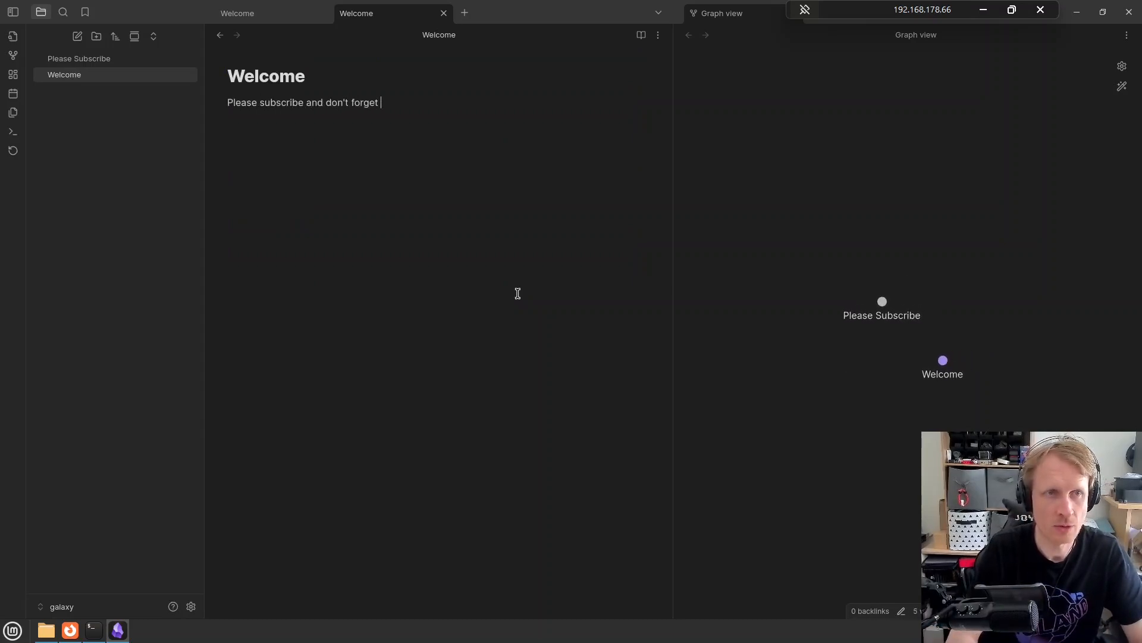
text(to click LIKE )
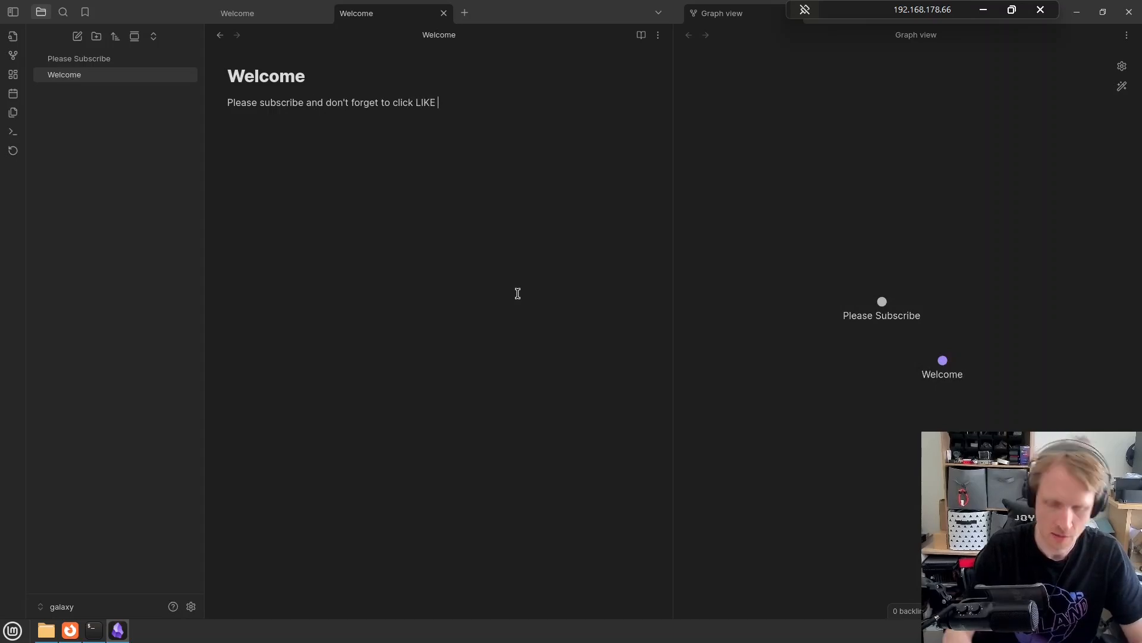
text(#)
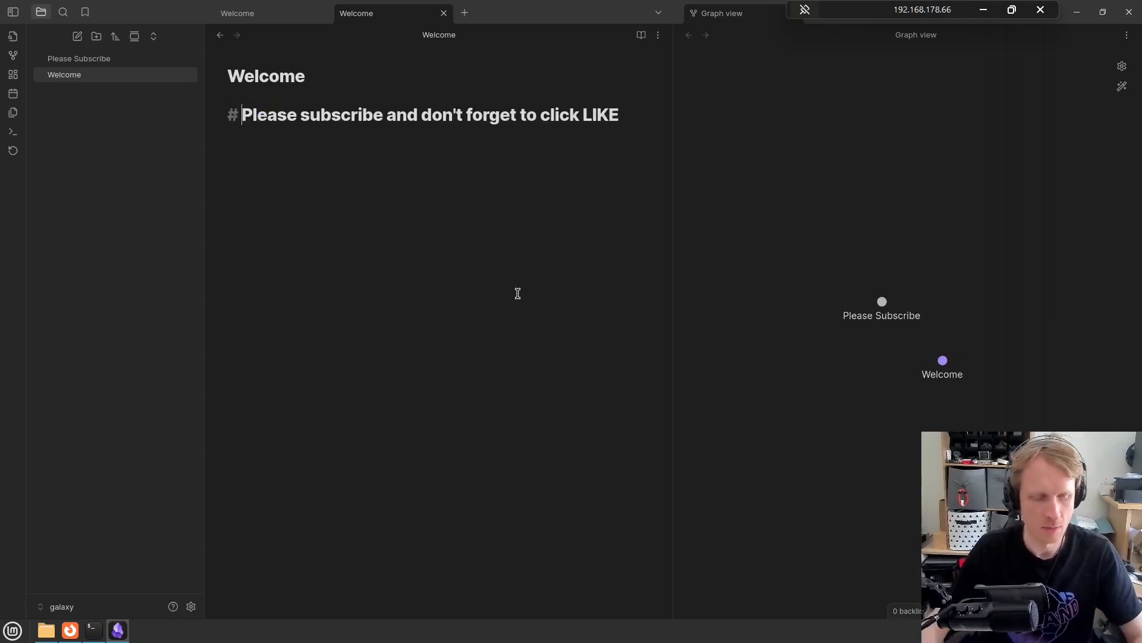
key(ctrl+e)
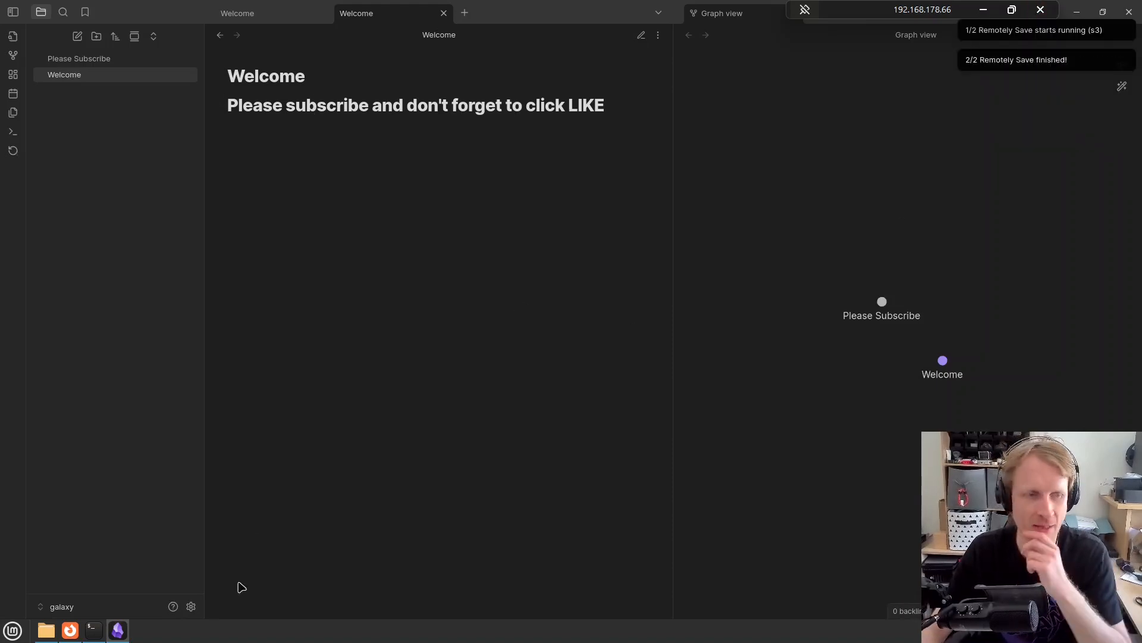
Set Remotely Save's abort-sync percentage to 100, then run a sync with Ctrl+S
click(191, 606)
click(295, 440)
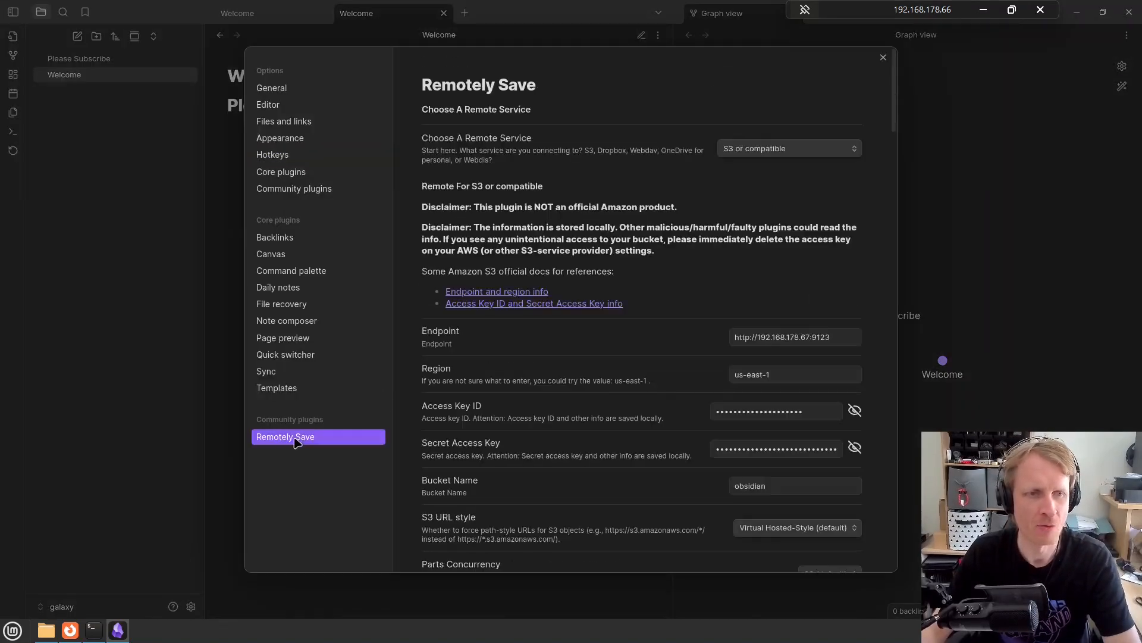
scroll(667, 398, down, 8)
scroll(667, 399, down, 13)
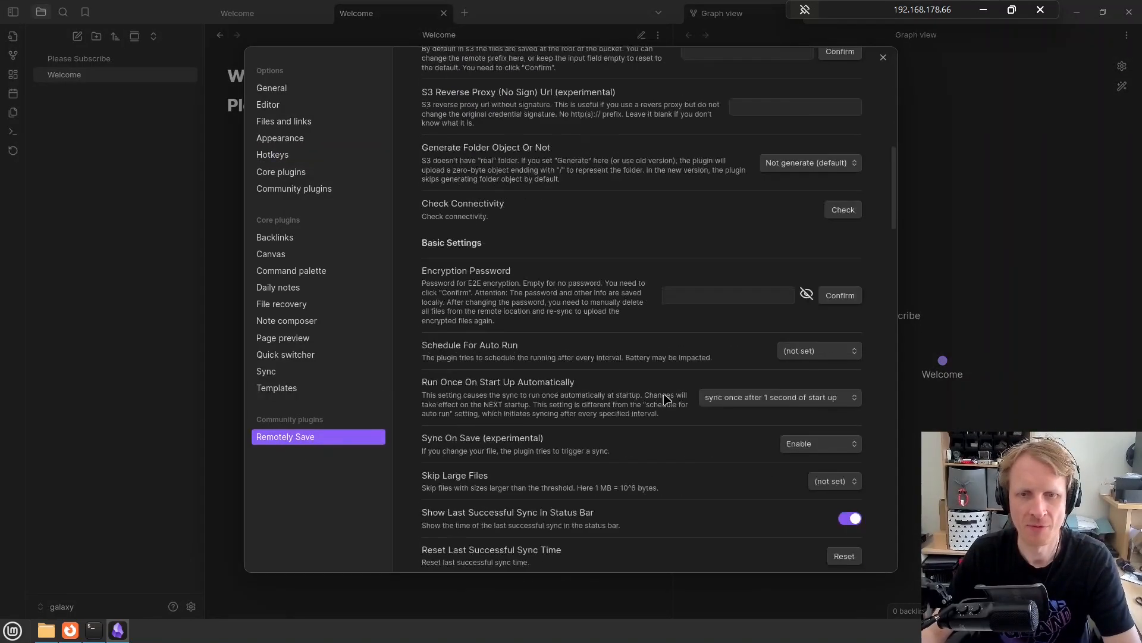
scroll(667, 399, down, 5)
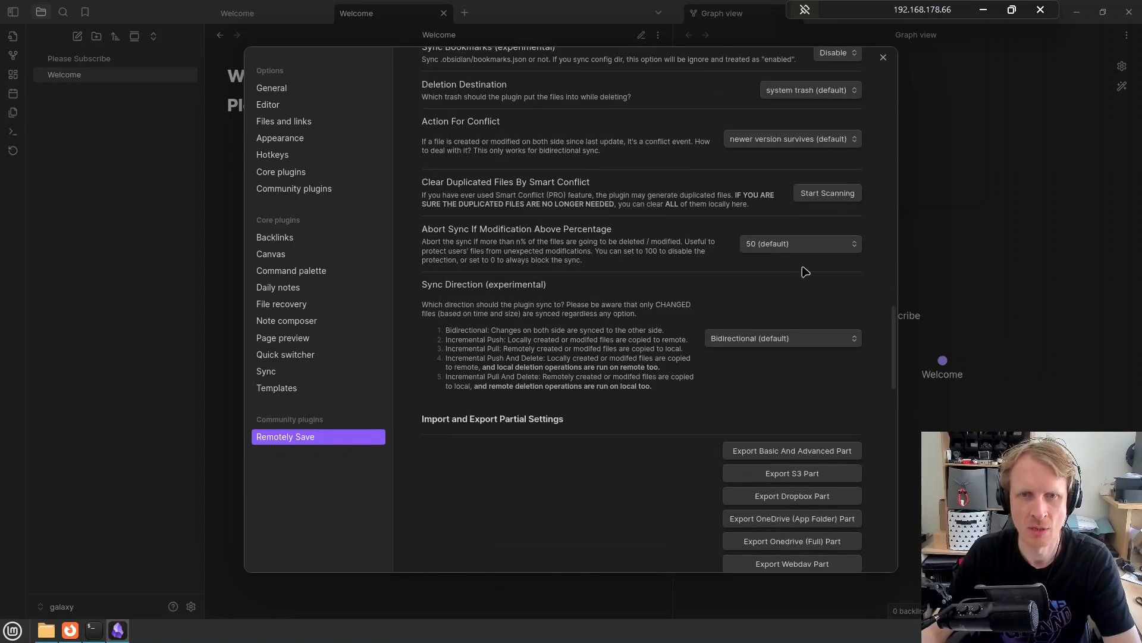
click(813, 245)
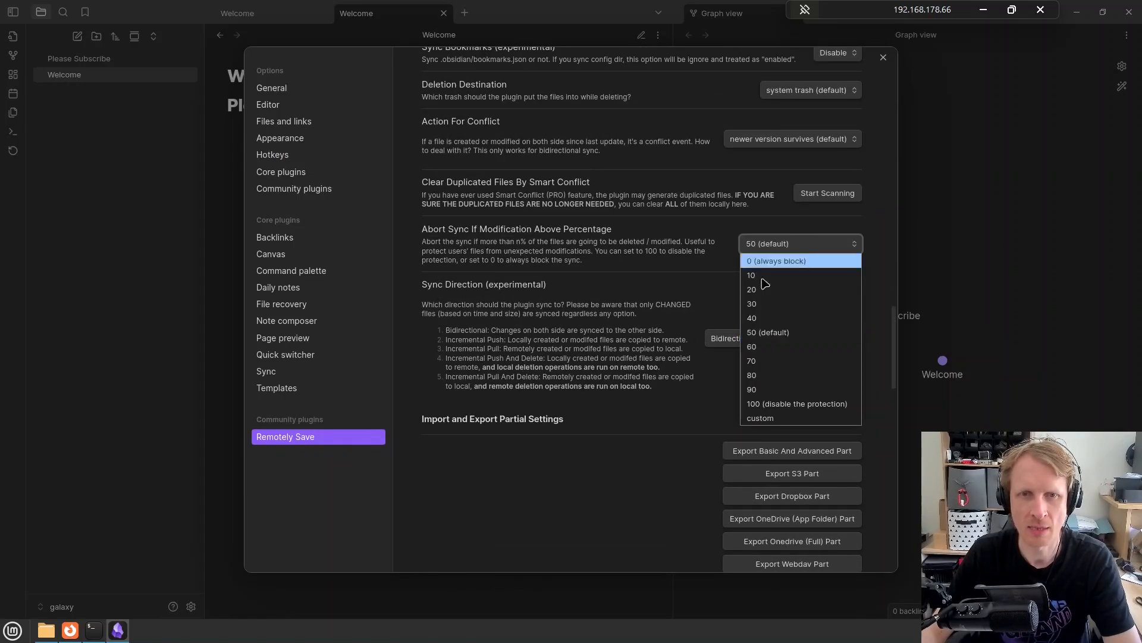
click(774, 404)
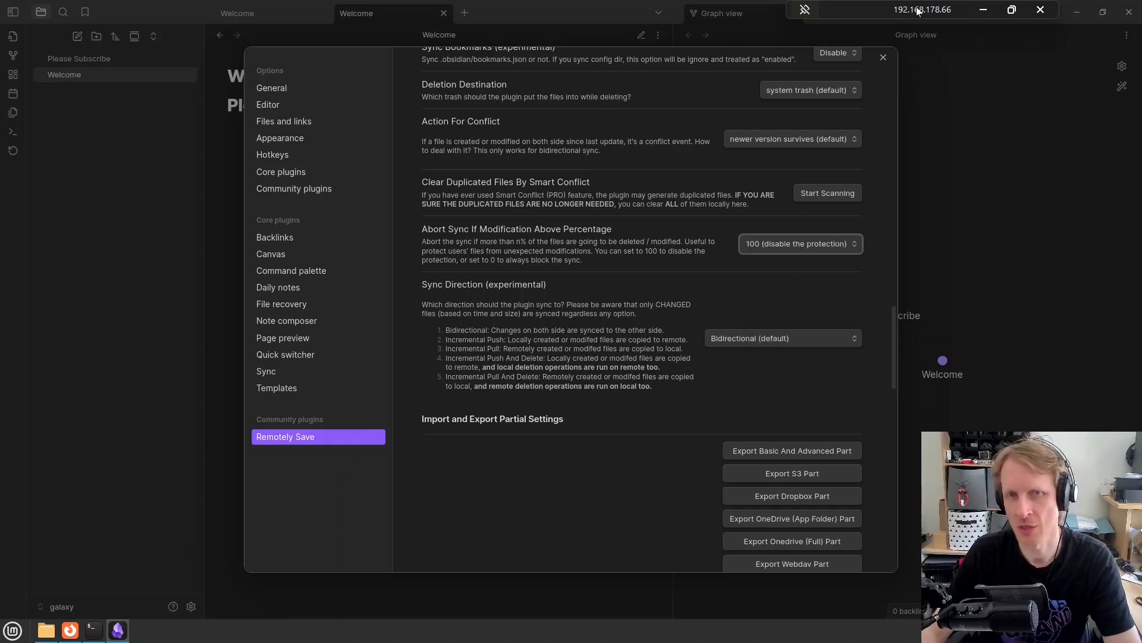
click(884, 58)
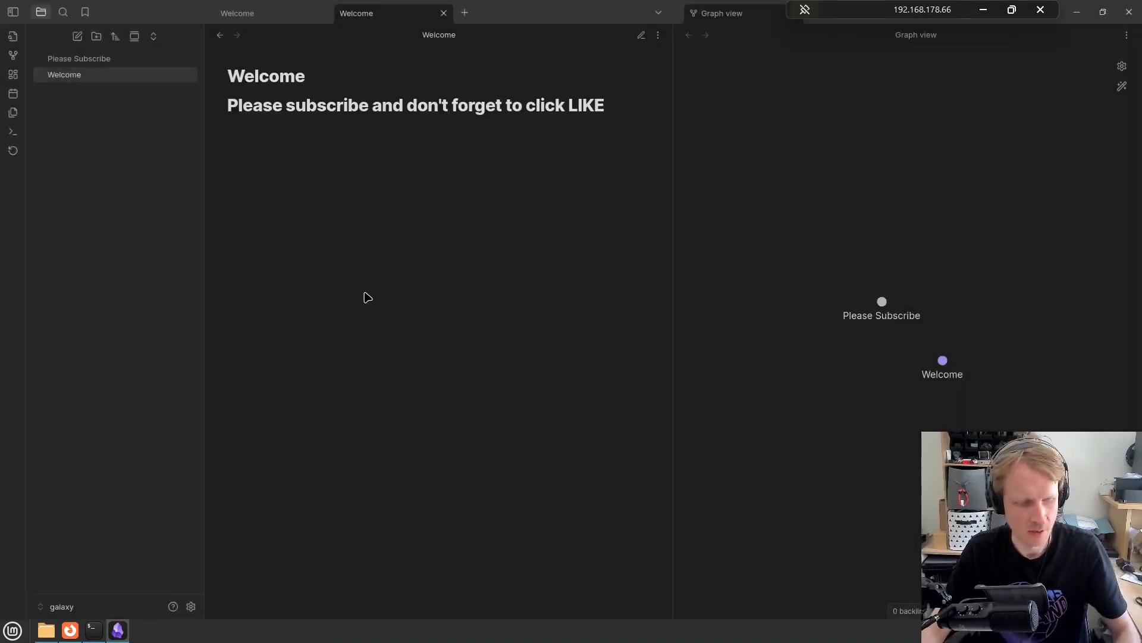
key(ctrl+s)
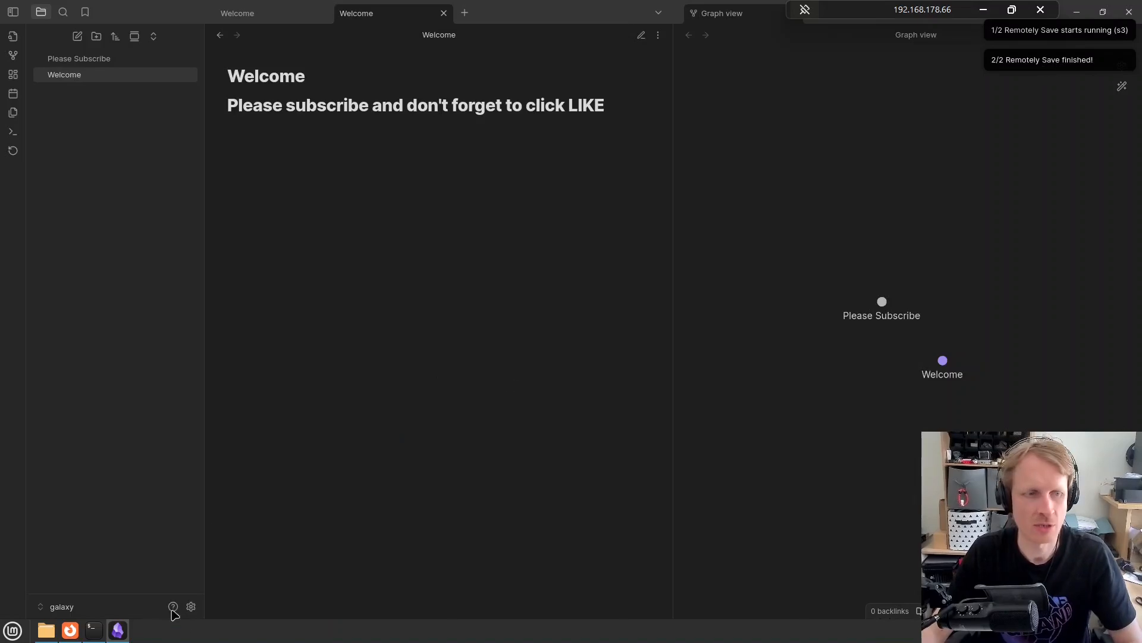
Restore the Remotely Save abort-sync percentage to 50 (default)
click(191, 606)
scroll(605, 394, down, 15)
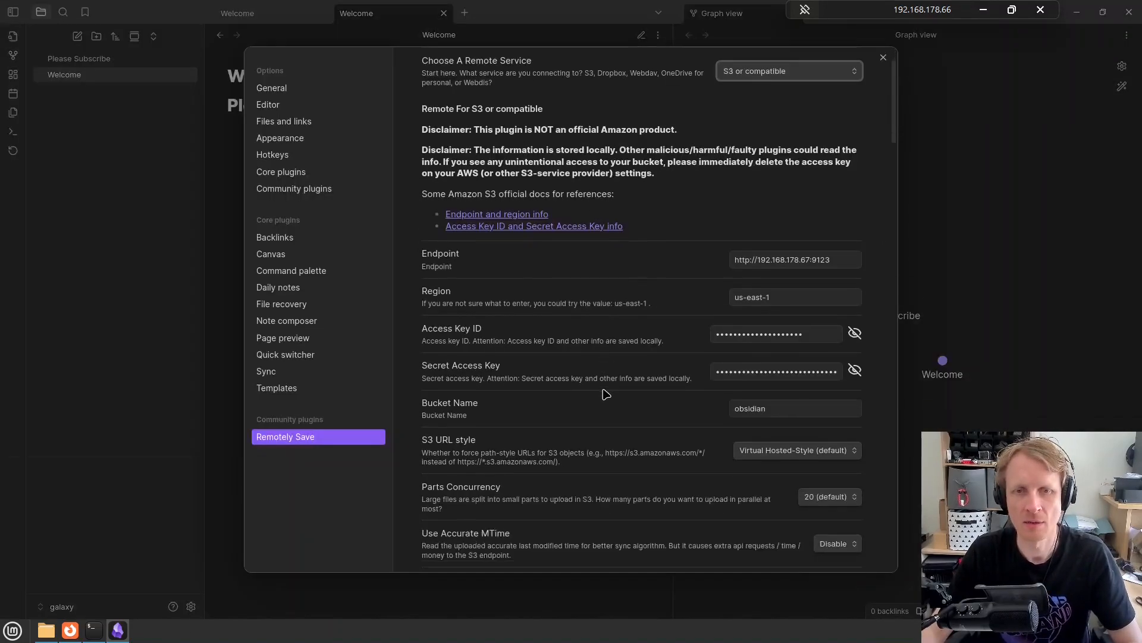
scroll(605, 391, down, 10)
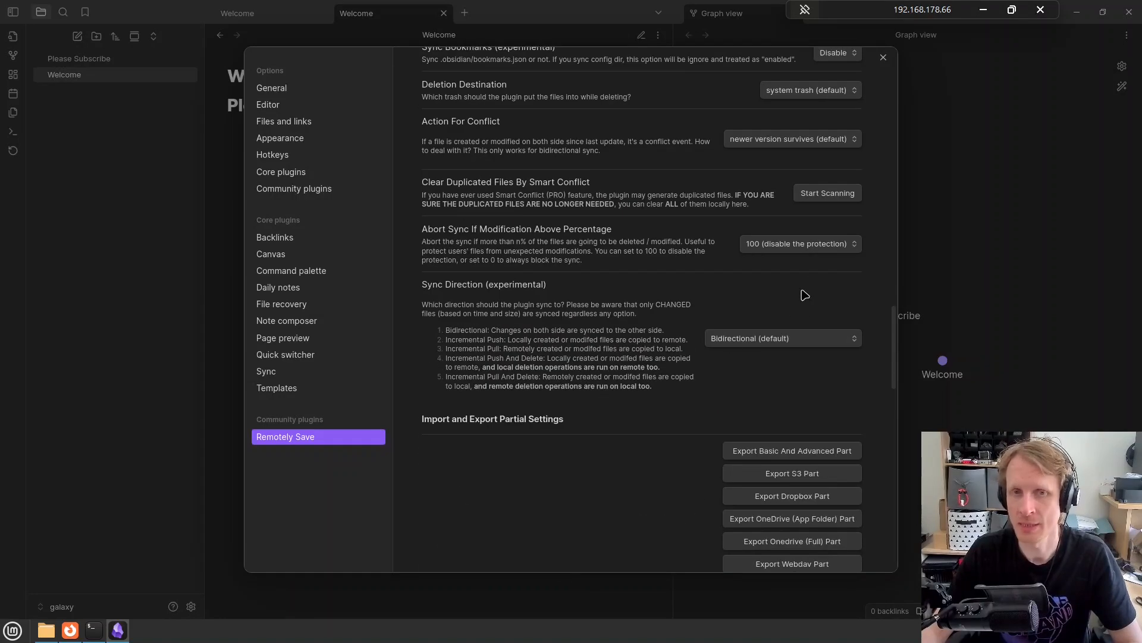
click(801, 248)
click(782, 334)
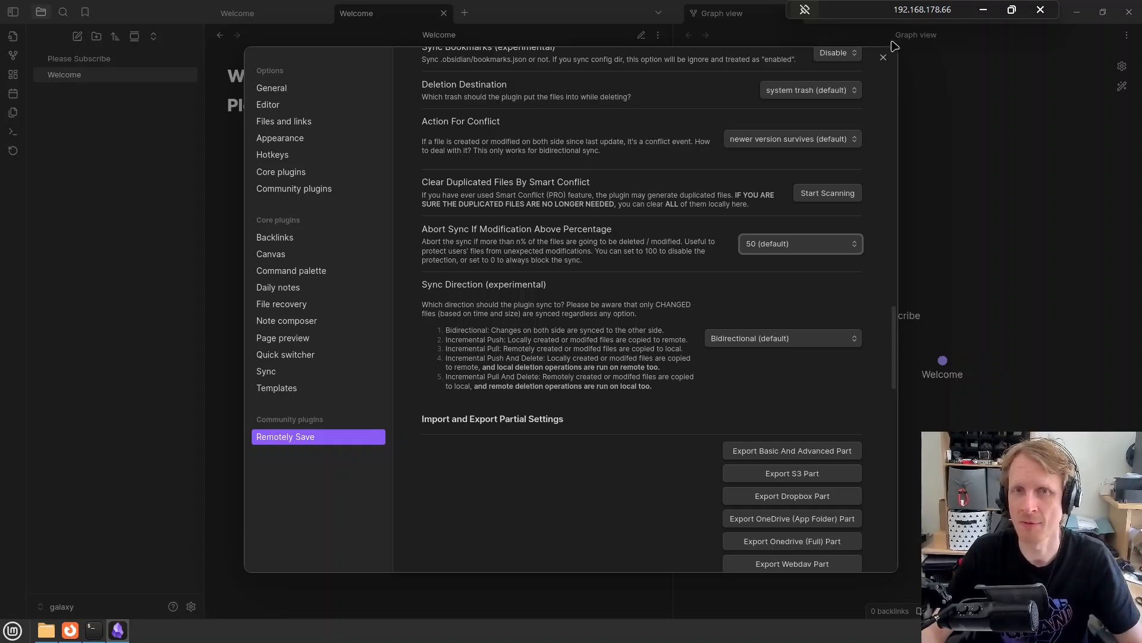
click(883, 57)
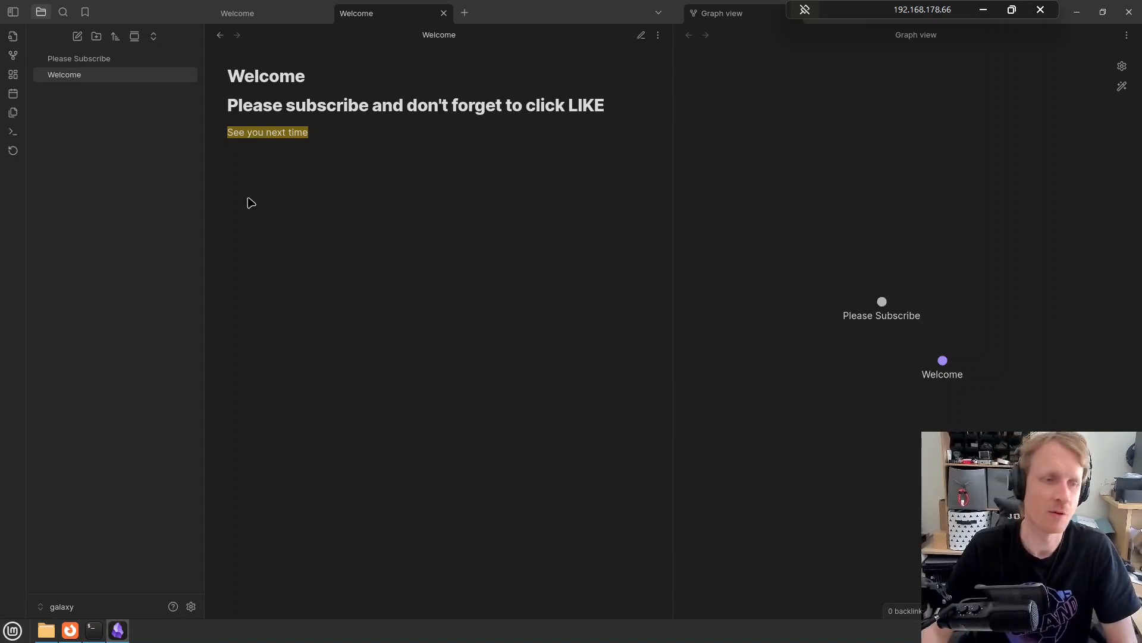
Return to Firefox on the Portainer | Docker-Sandbox minio stack page
click(70, 630)
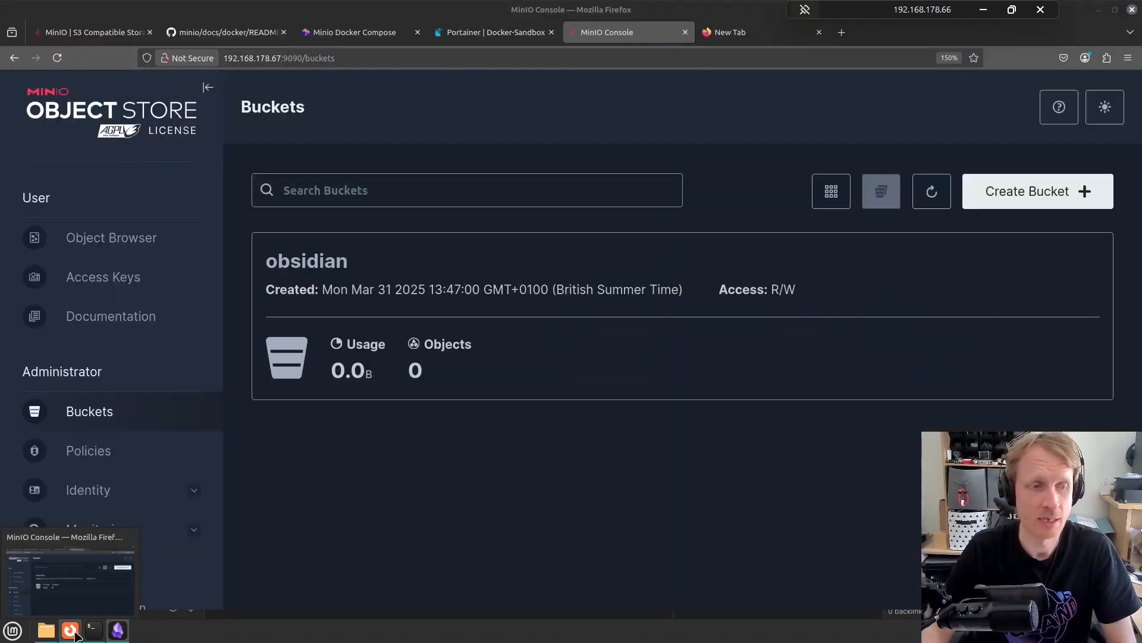
click(476, 32)
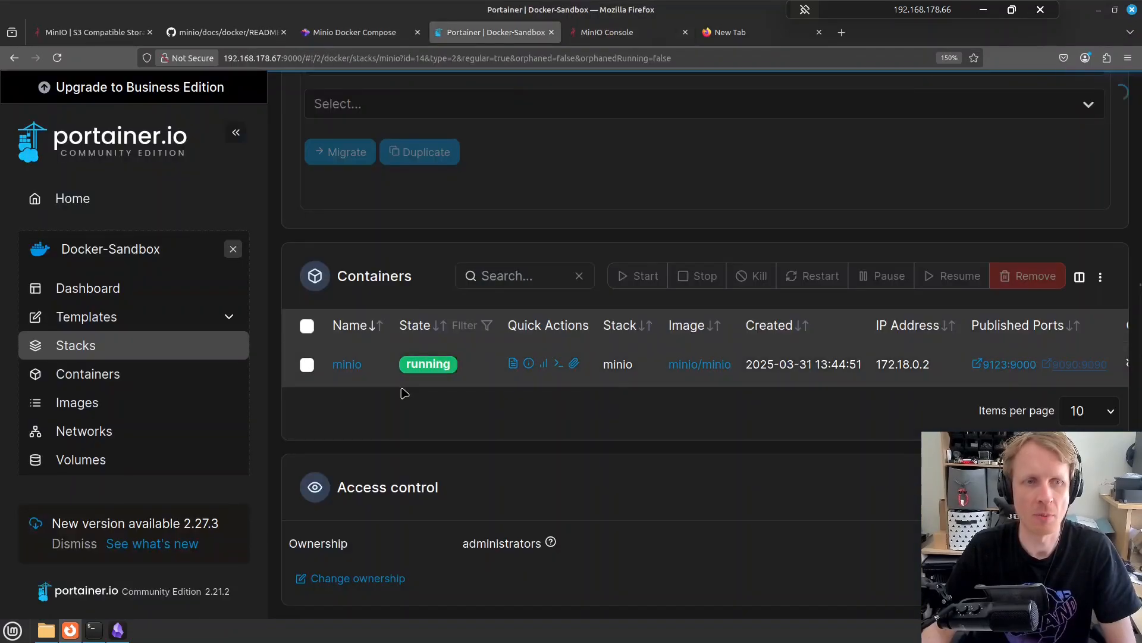